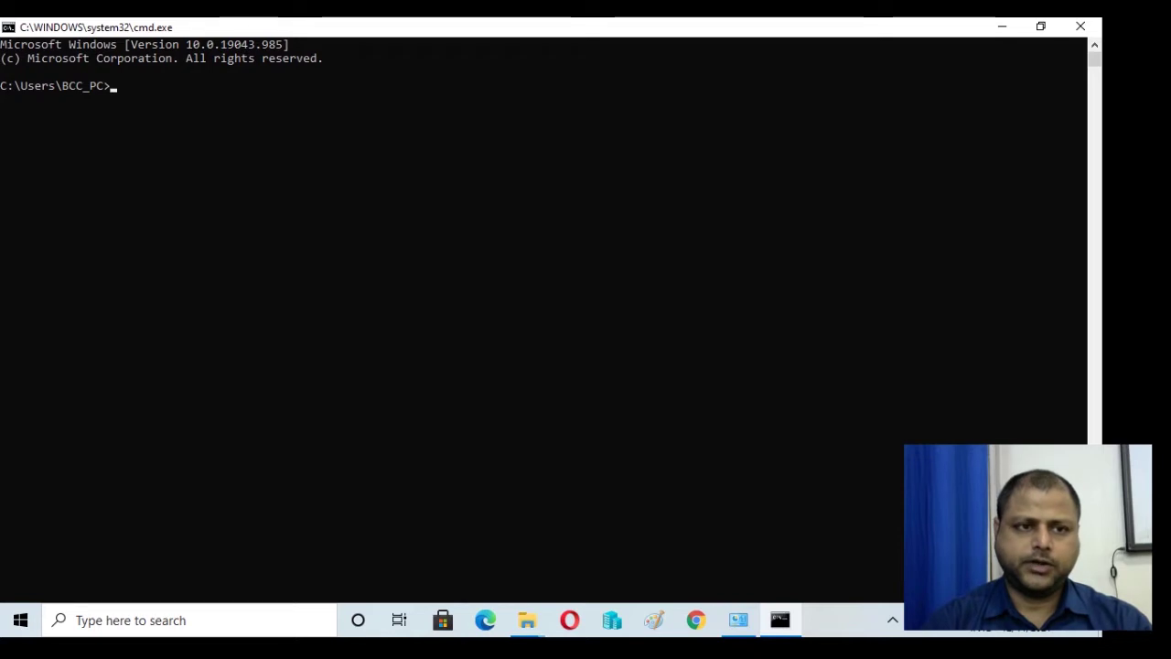
Step: Ping 10.0.0.1, then reuse the command to ping 10.0.0.2
type("ping")
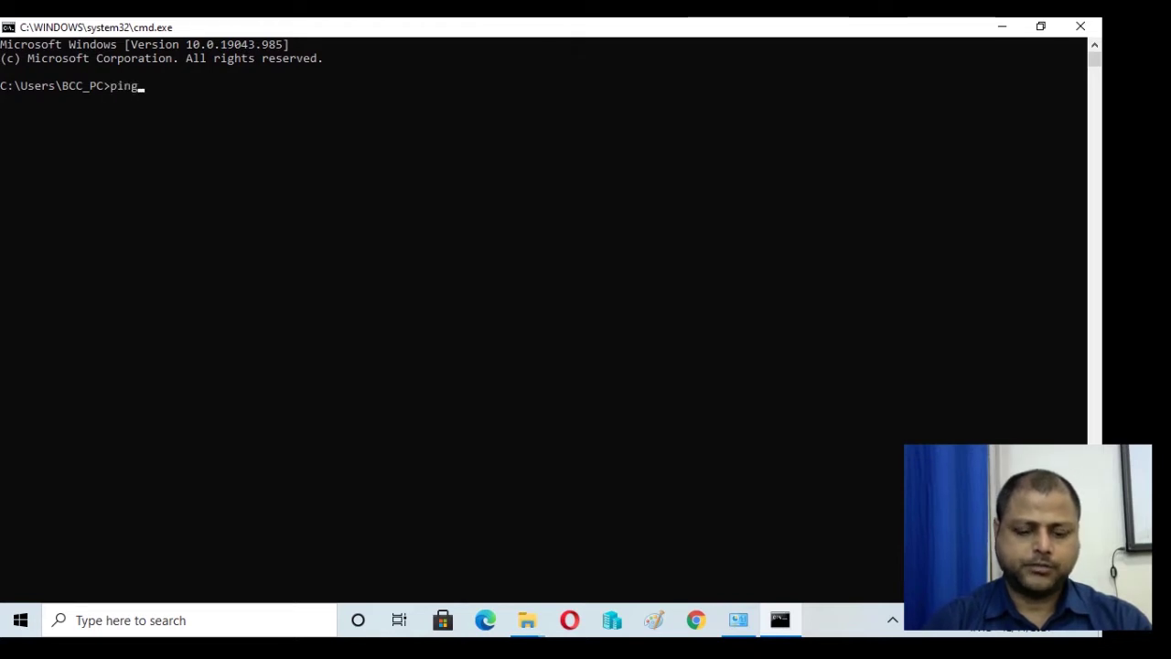
type(" 10.0.0.1")
key("Return")
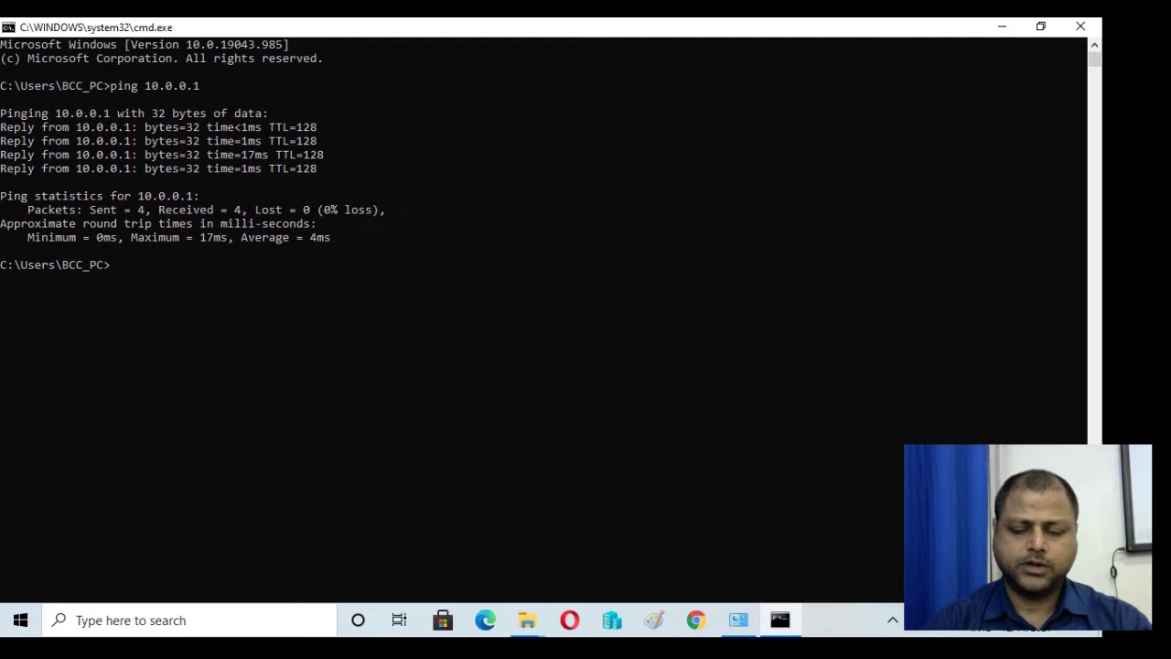
key("Up")
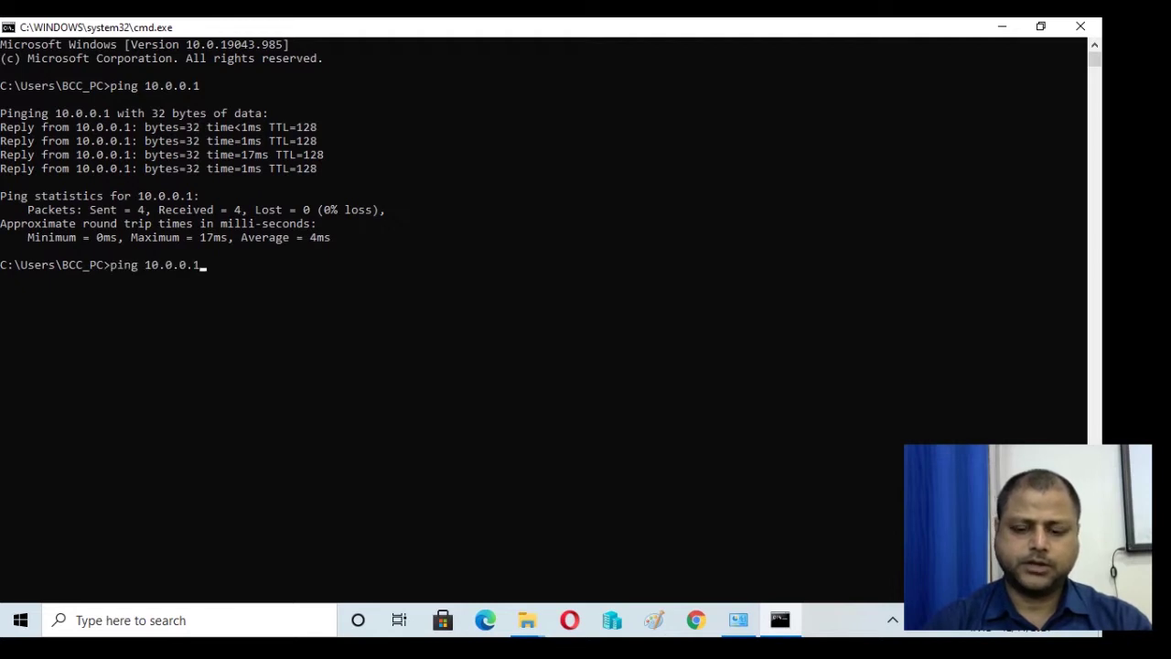
key("BackSpace")
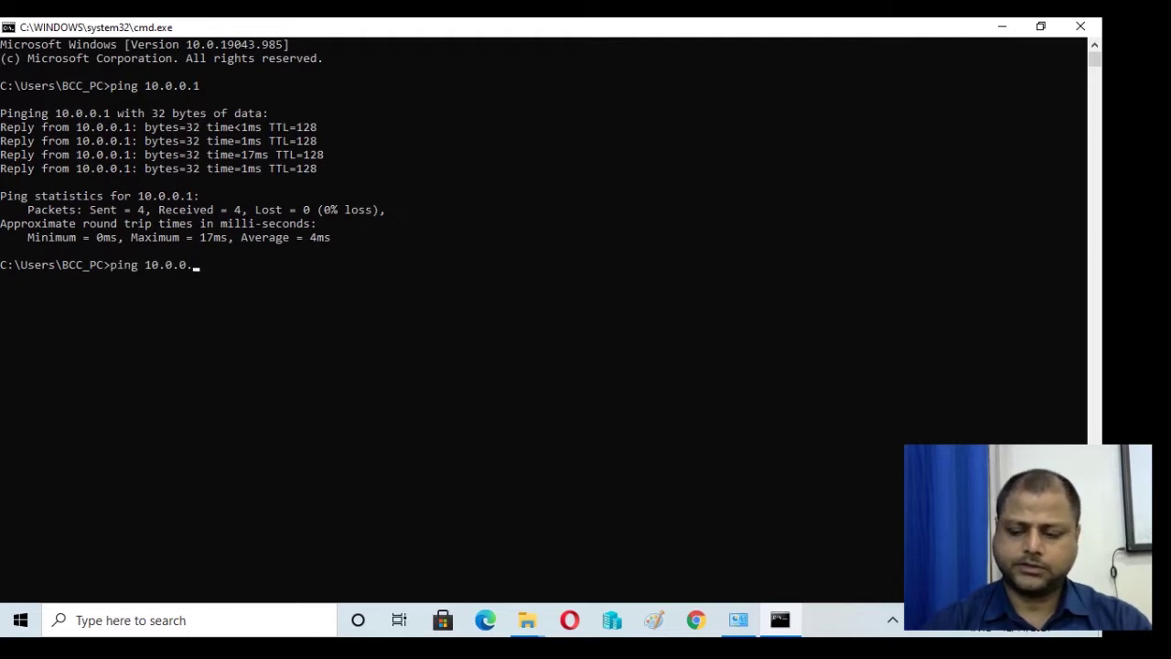
type("2")
key("Return")
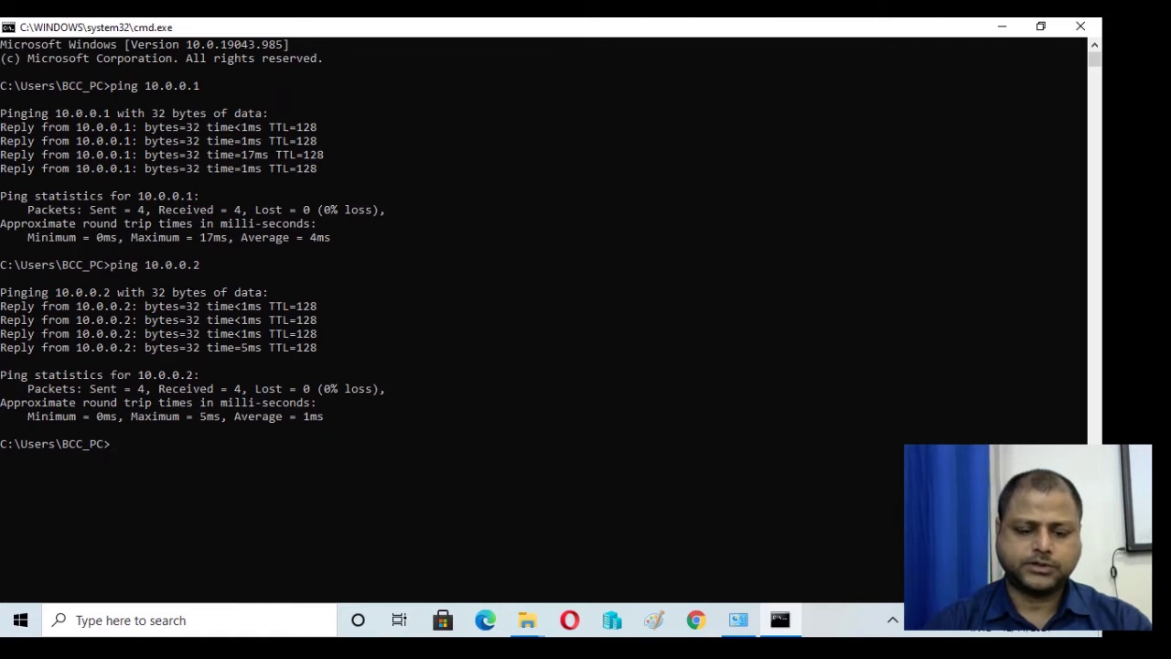
Step: Start a remote desktop connection to 10.0.0.2 with mstsc /v
type("mstsc")
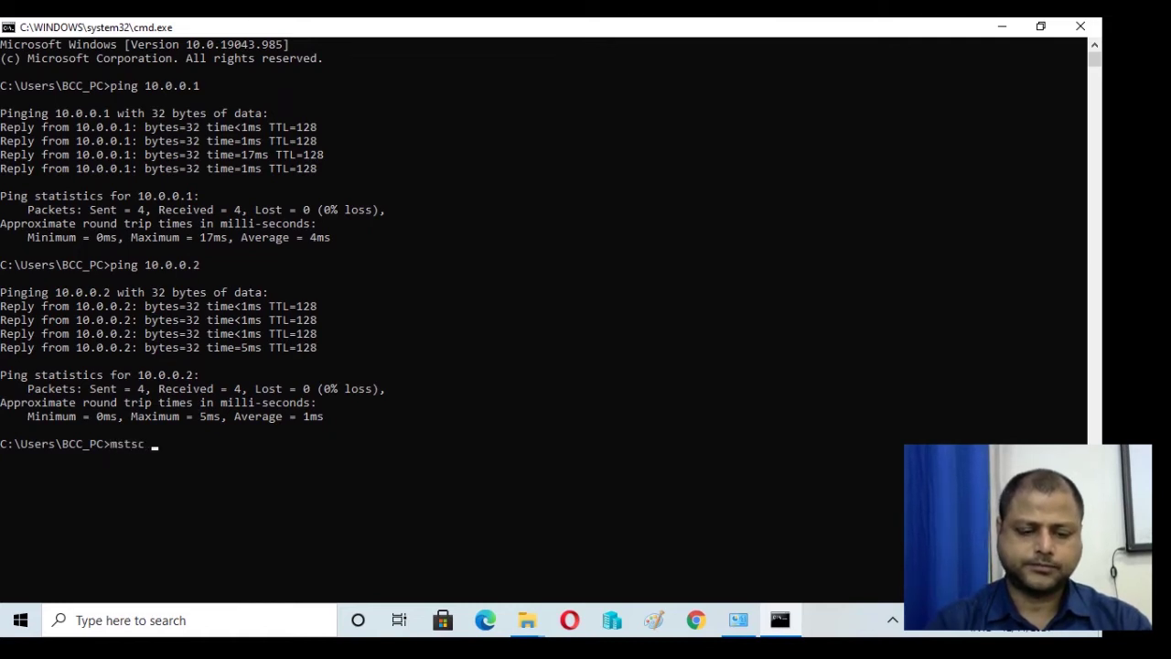
type(" /")
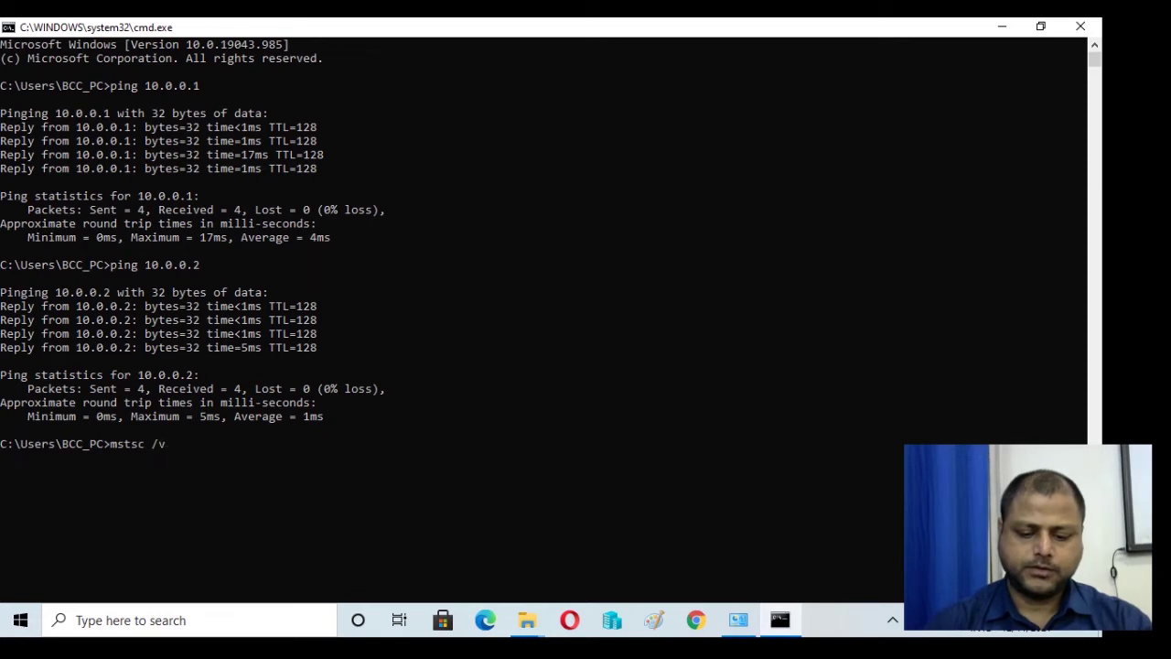
type("v10")
key("BackSpace")
key("BackSpace")
type(": ")
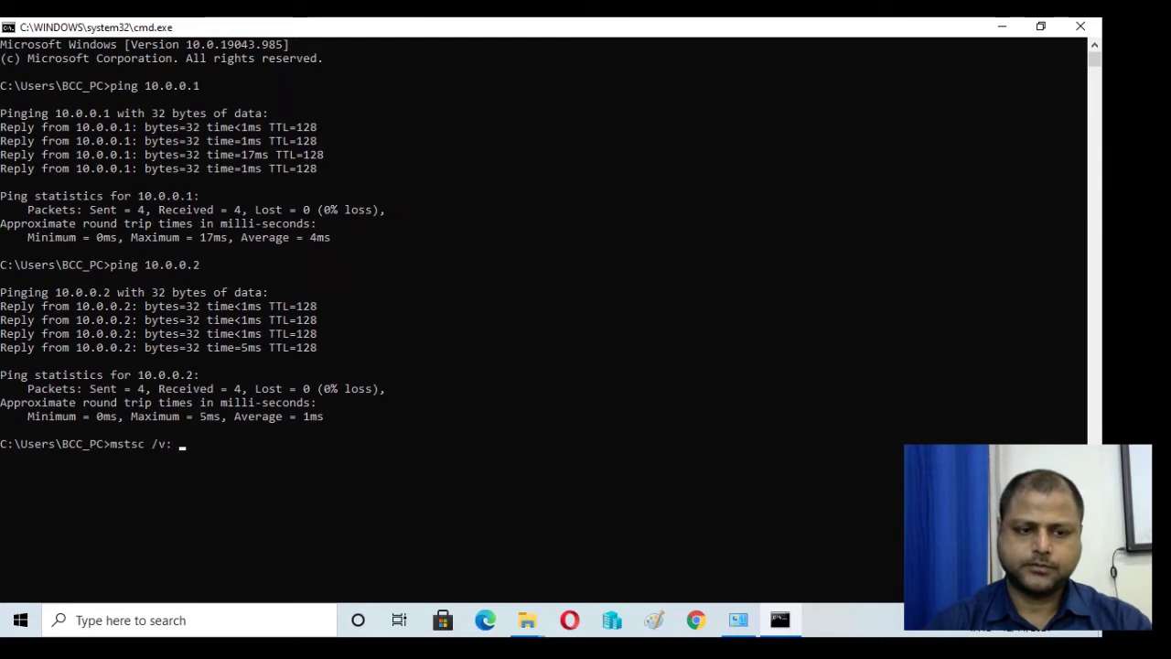
type("10.0.0.2")
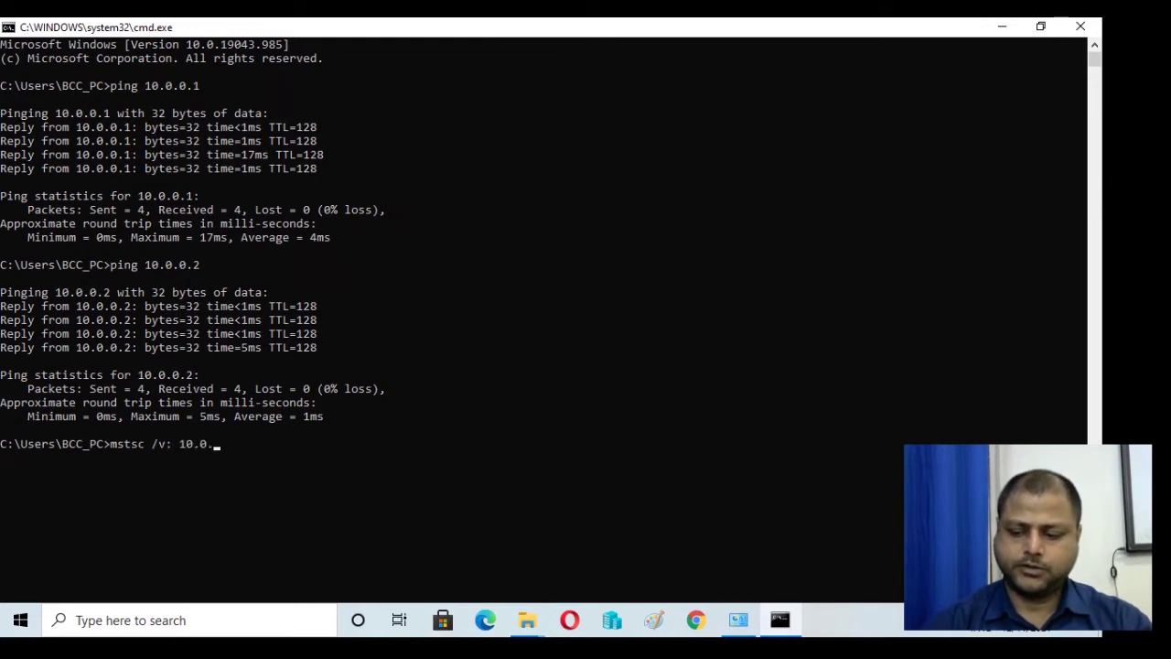
key("Return")
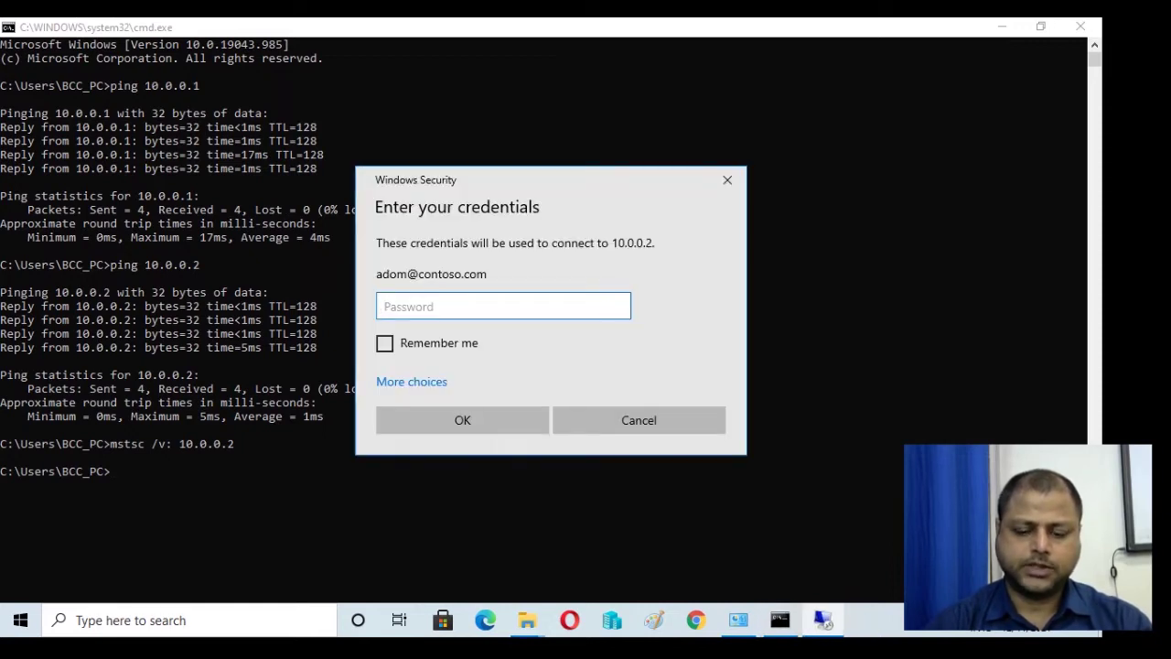
Step: Sign in to 10.0.0.2 with the account password and accept the certificate warning
type("********")
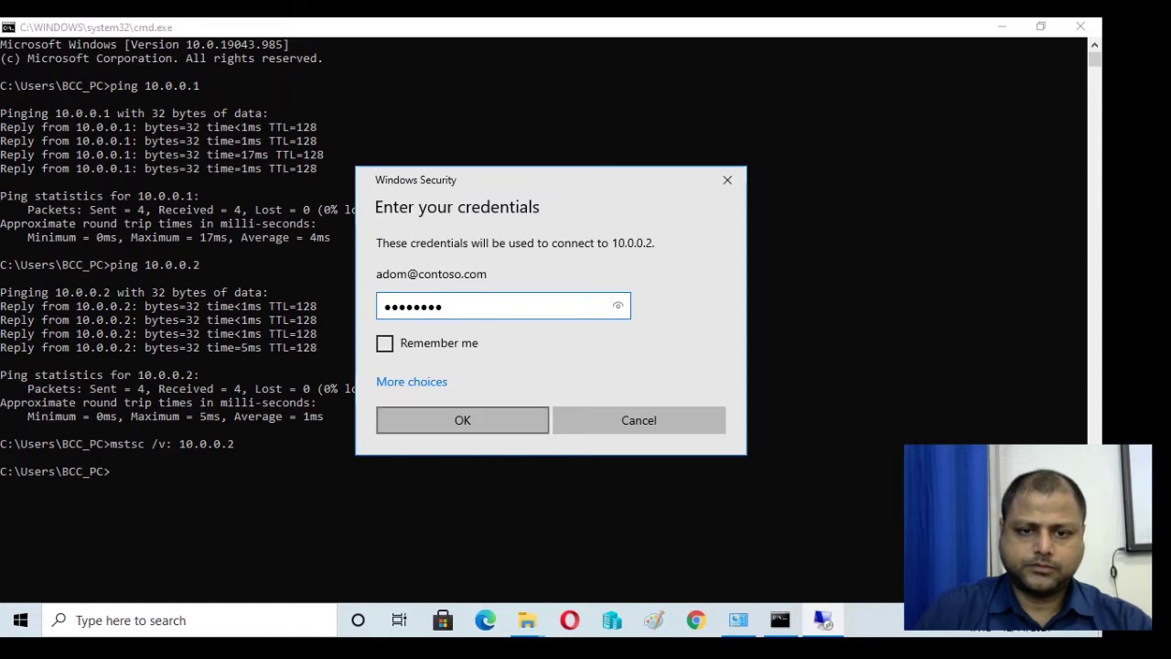
key("Return")
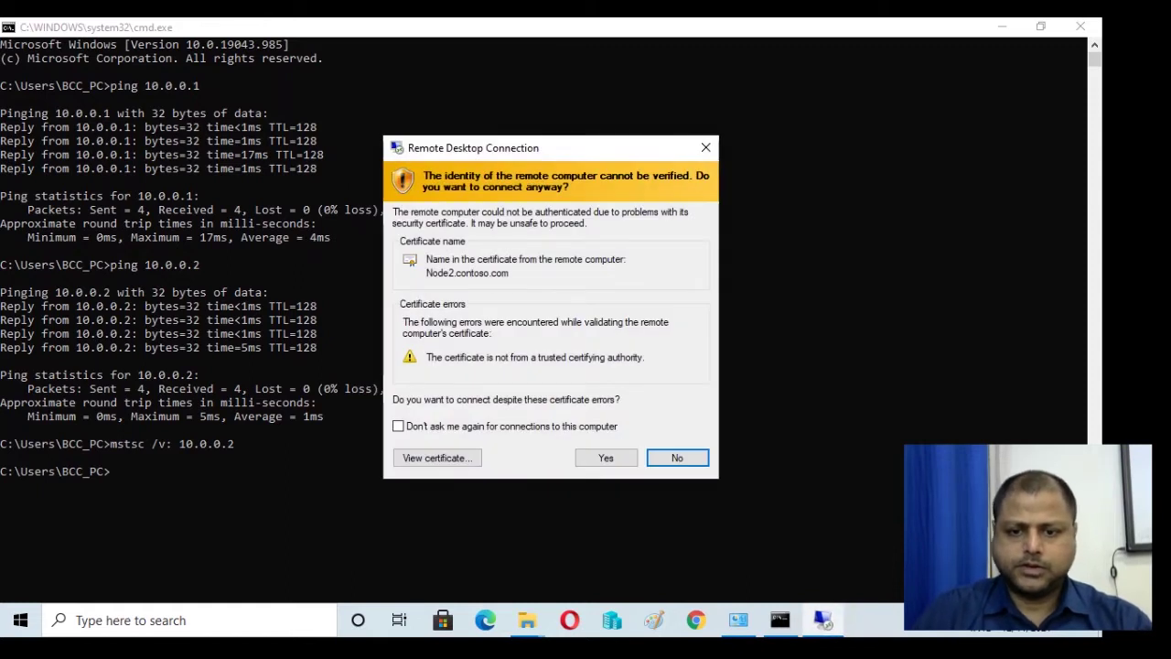
key("Left")
key("Return")
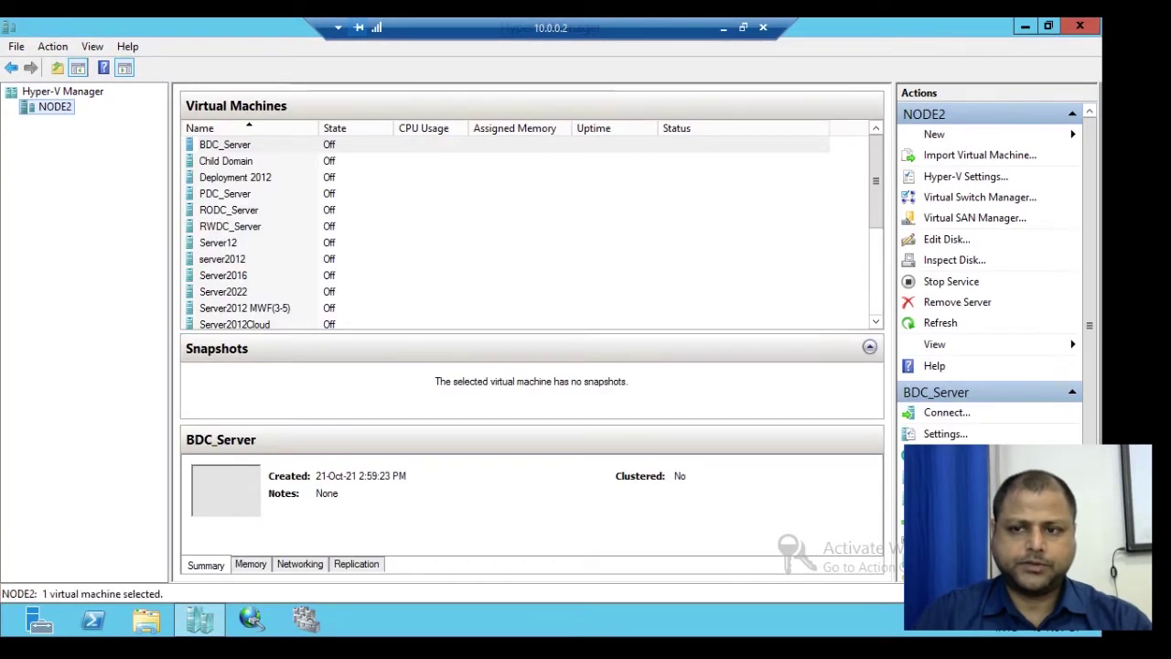
Step: Start the Server2012Cloud virtual machine in Hyper-V Manager
mouse_move(875, 181)
left_mouse_down()
mouse_move(876, 267)
mouse_move(876, 195)
left_mouse_up()
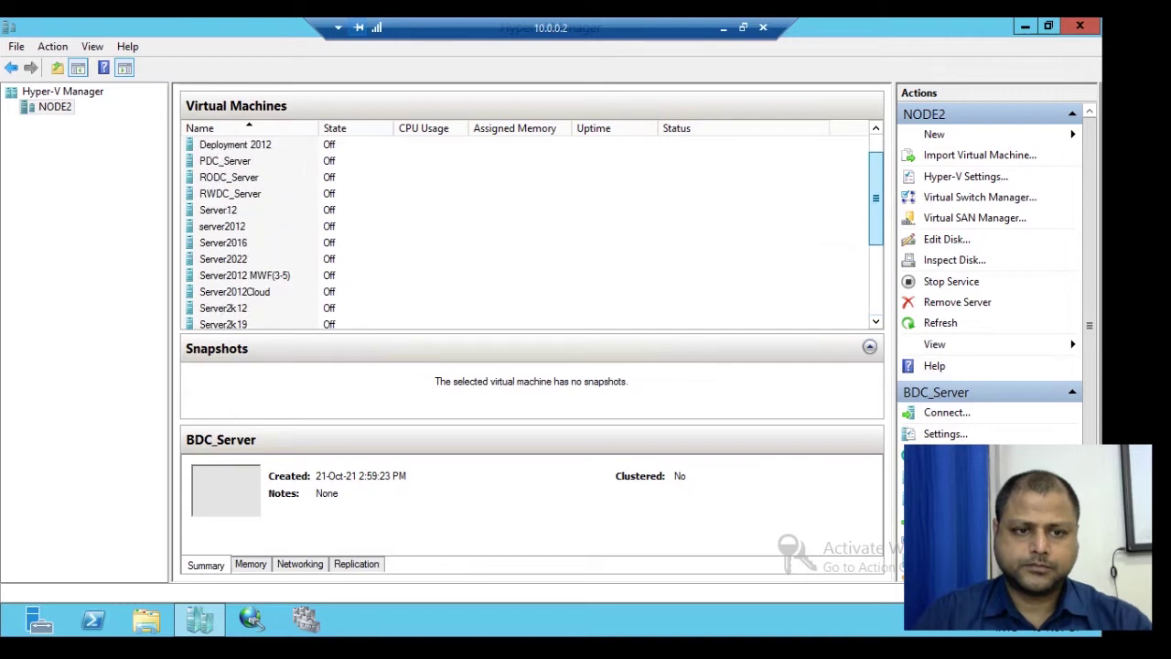
left_click(268, 291)
right_click(268, 291)
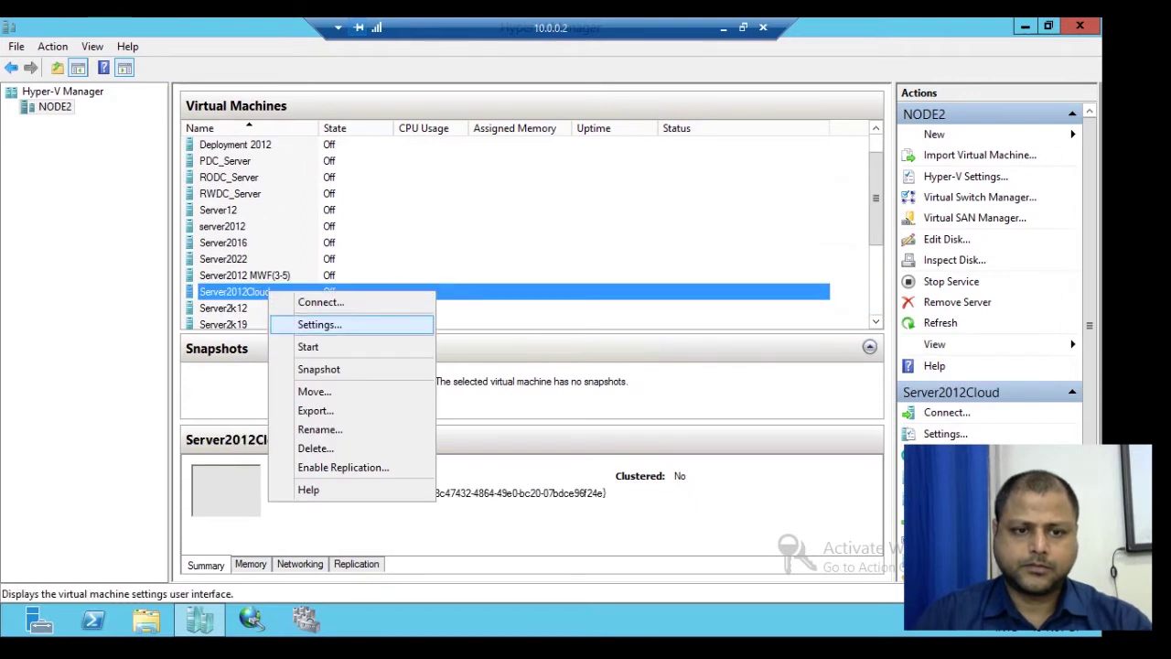
left_click(311, 347)
Step: Open a console connection to Server2012Cloud, then maximize and reposition its window
right_click(293, 292)
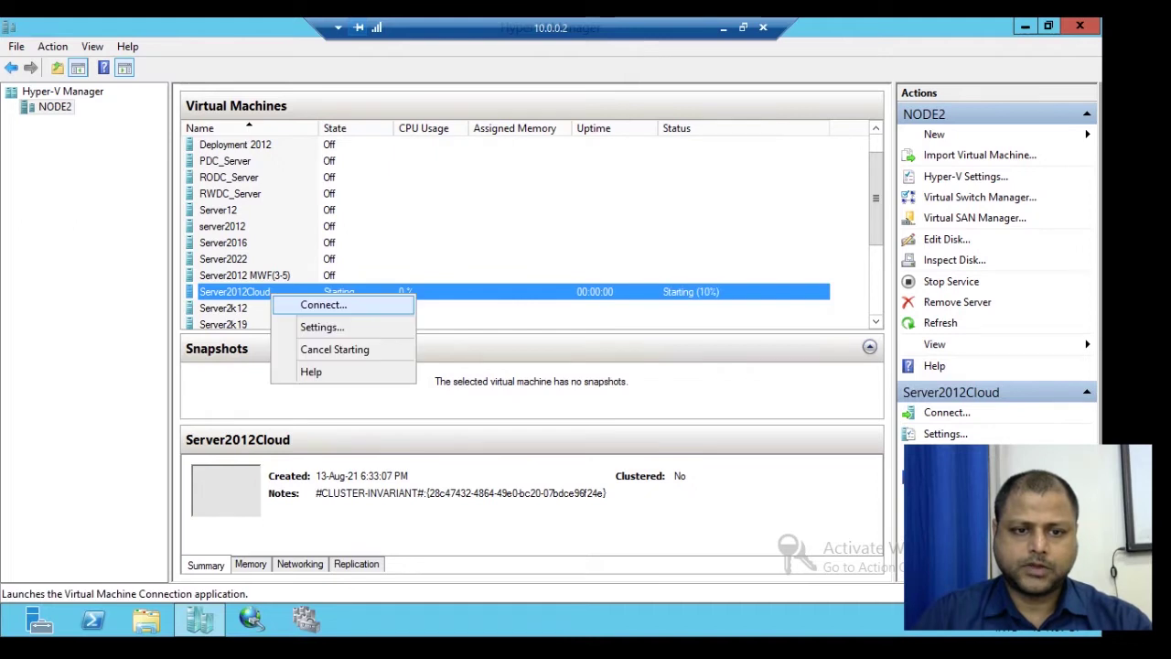
left_click(327, 302)
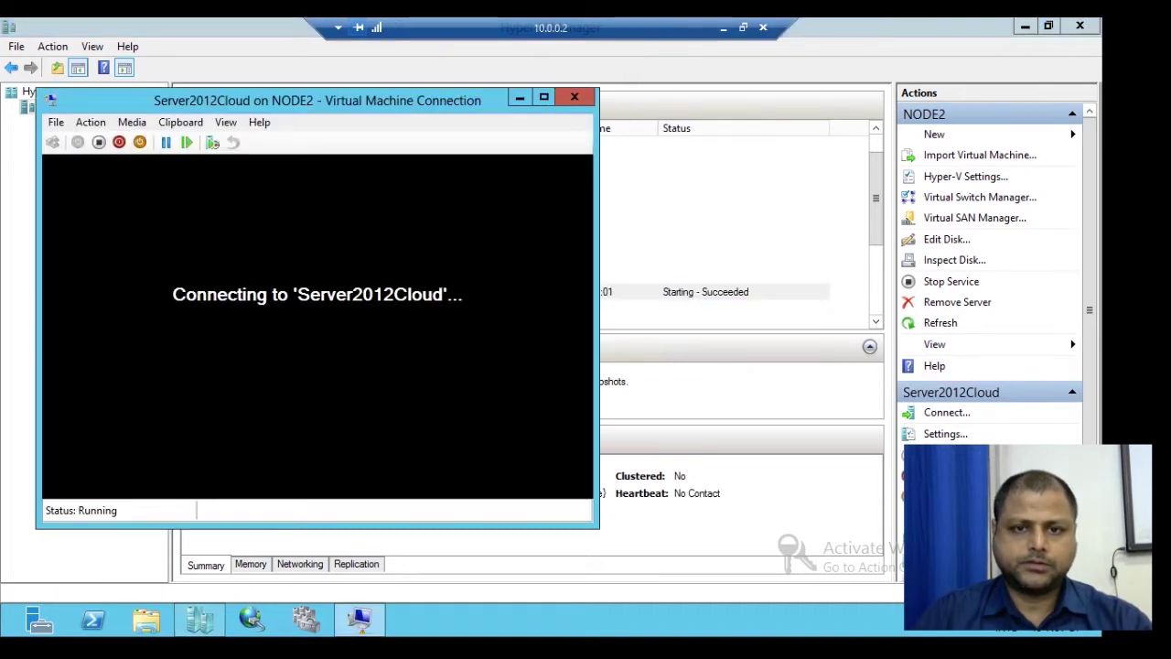
left_click(543, 96)
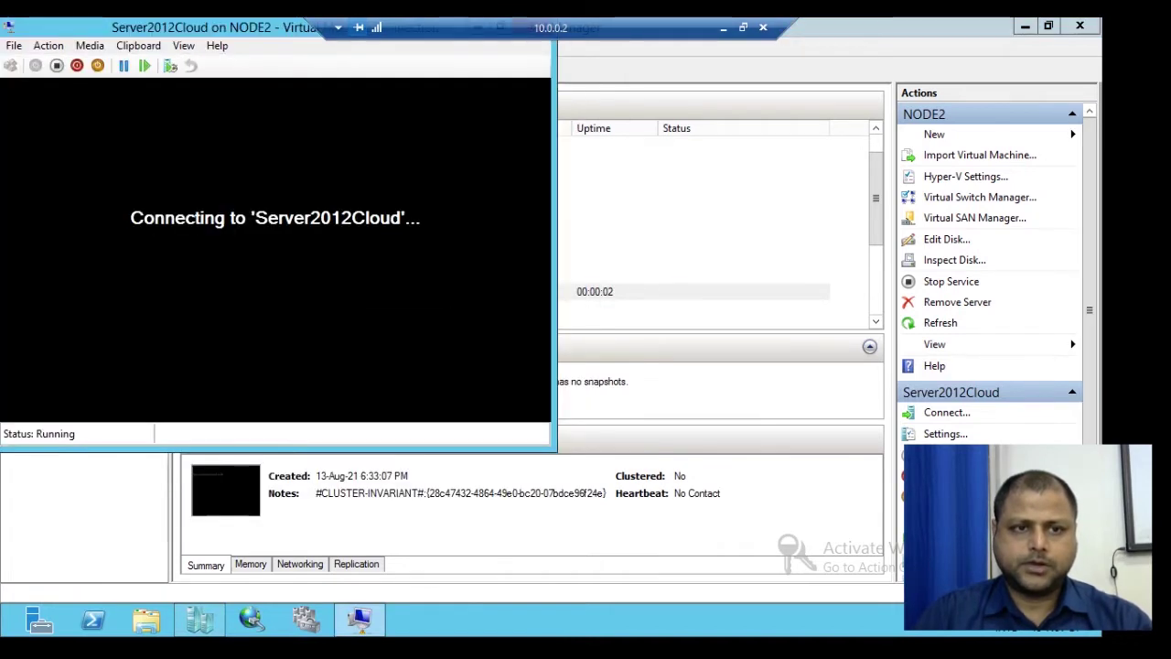
left_click_drag(228, 27, 271, 67)
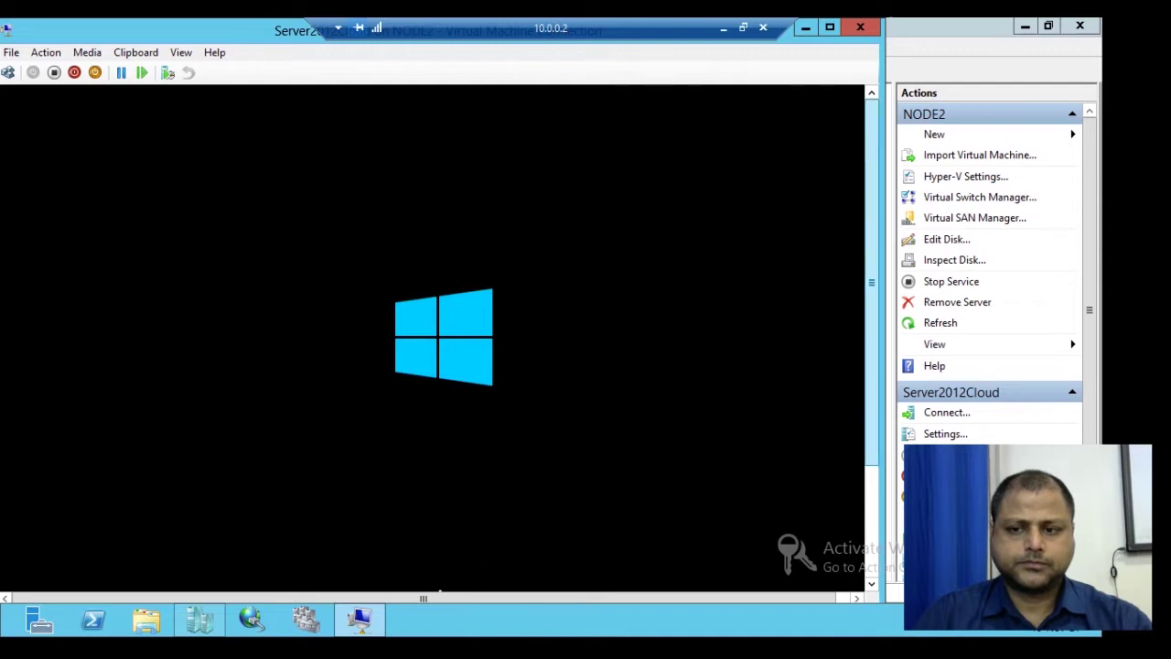
scroll(435, 338, "down", 3)
scroll(434, 339, "down", 1)
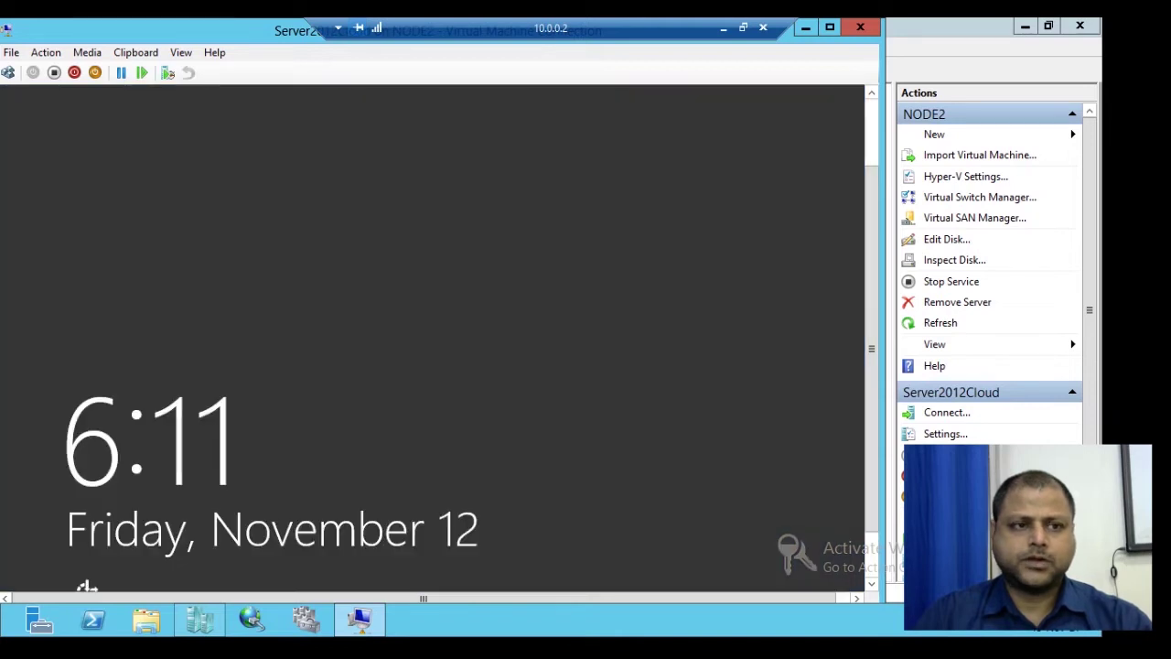
Step: Send Ctrl+Alt+Delete and try the administrator password three times, dismissing two incorrect-password errors
left_click(7, 72)
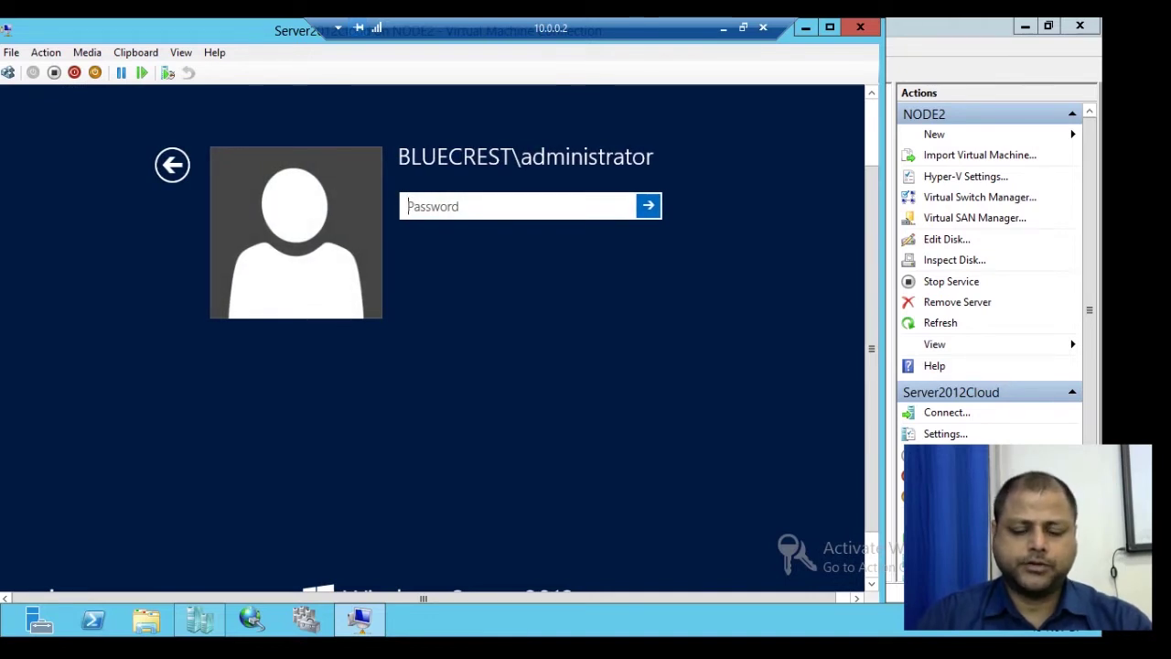
type("••••••••")
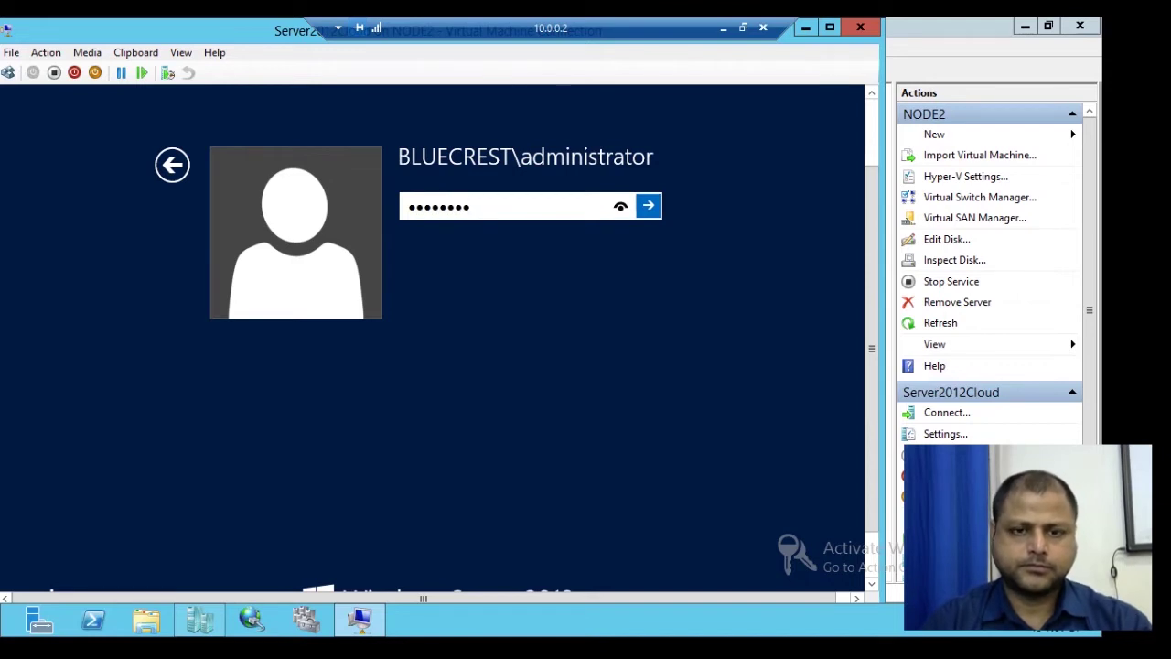
key("Return")
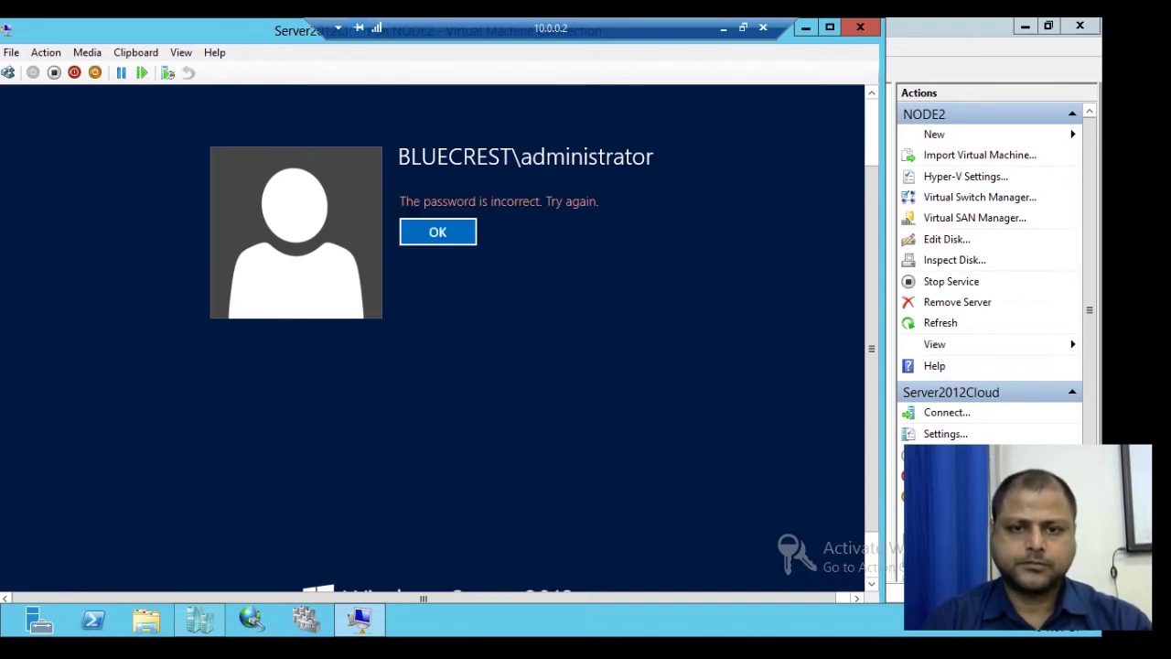
key("Return")
type("••••••••")
key("Return")
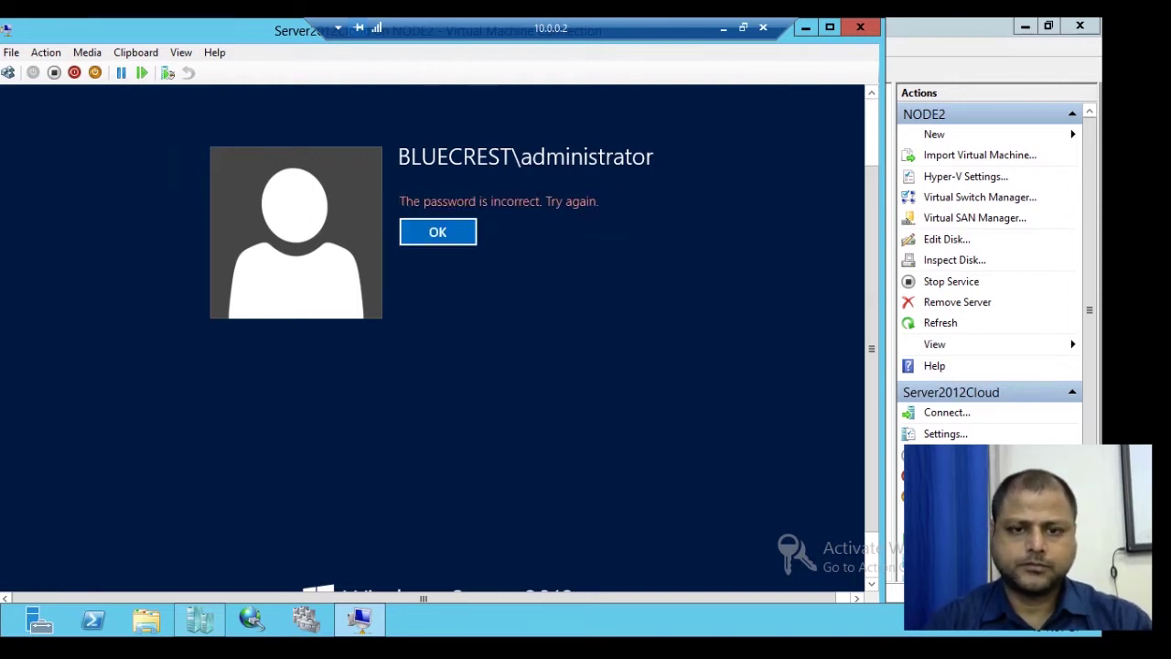
key("Return")
type("••••••")
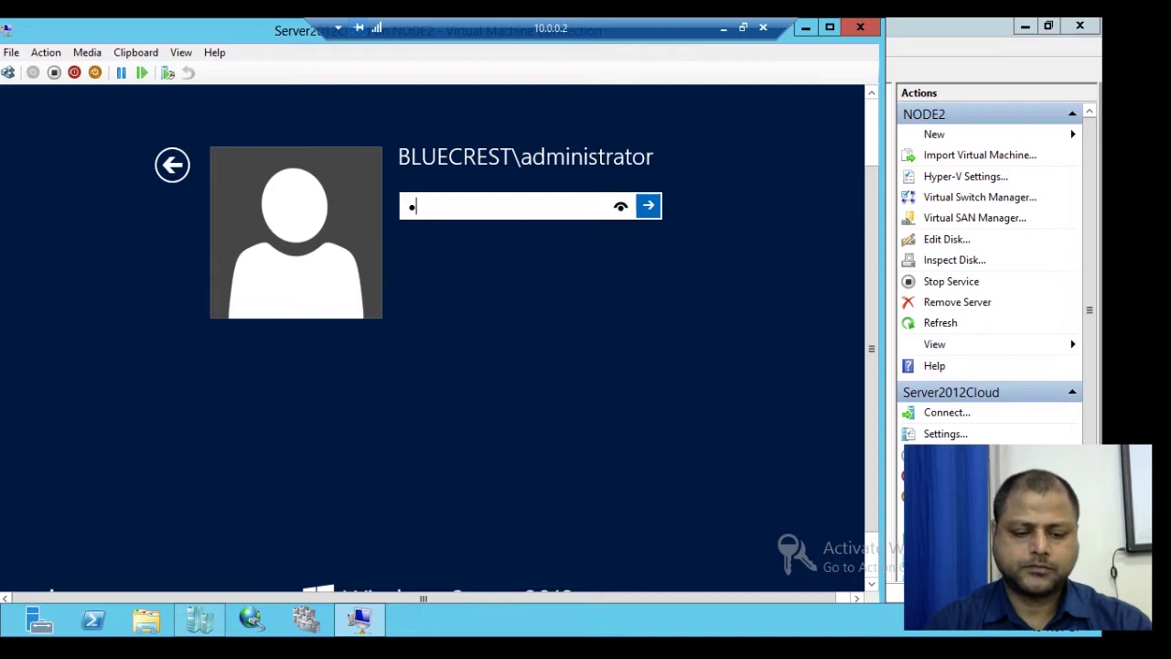
type("••")
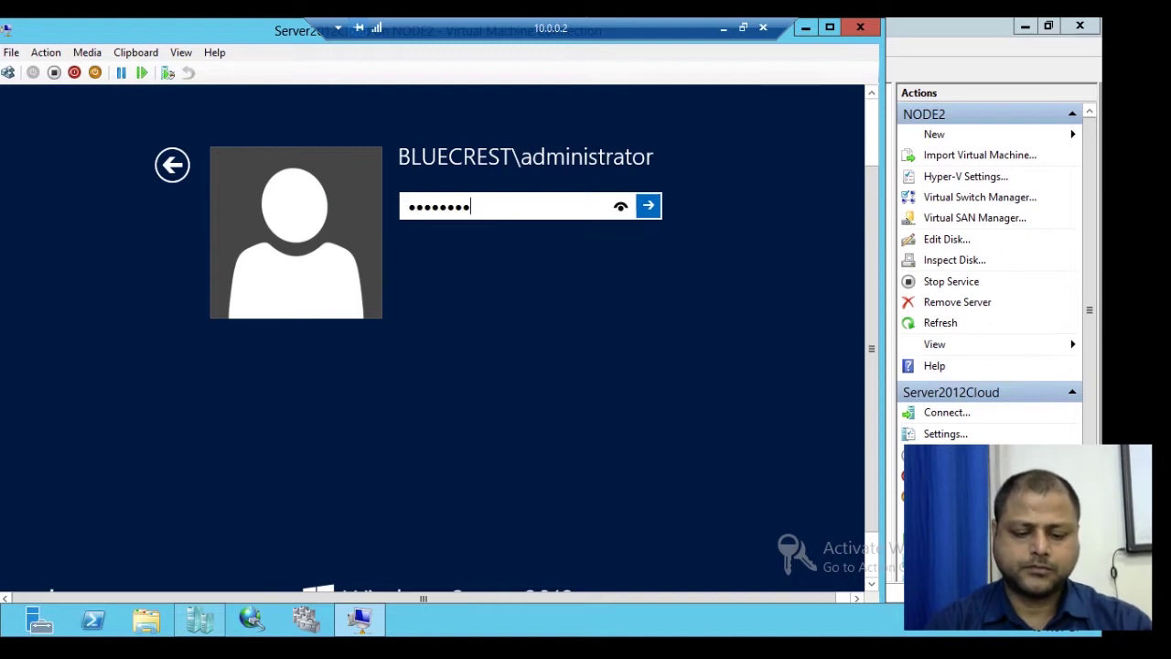
key("Return")
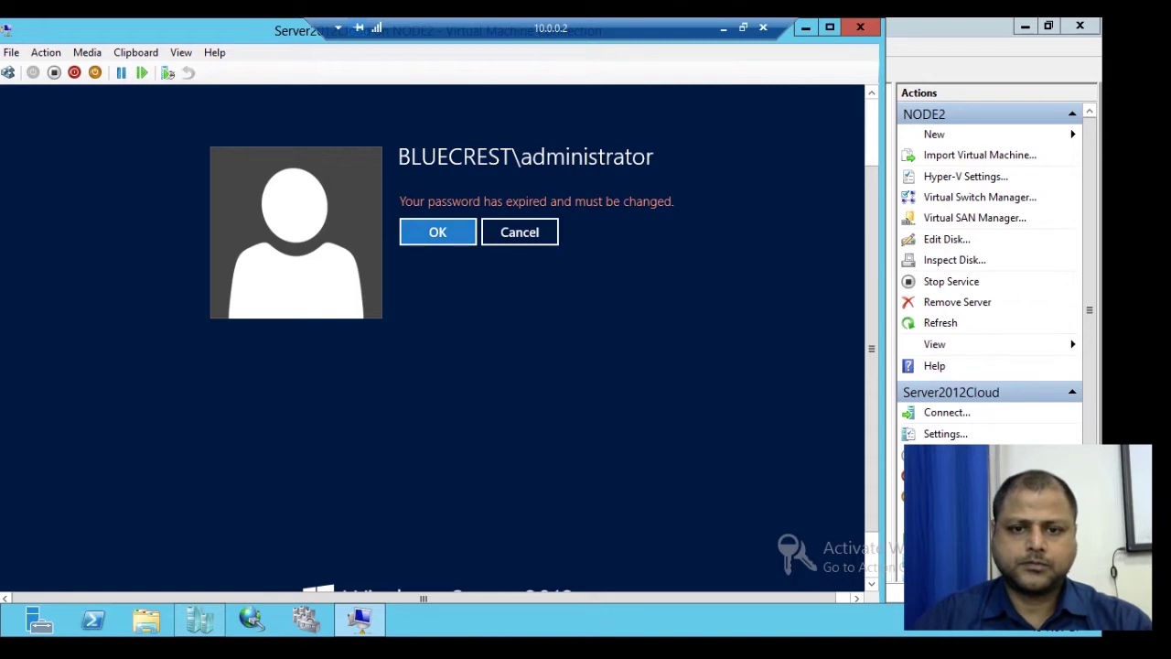
Step: Agree to change the expired administrator password and submit a first new password
key("Return")
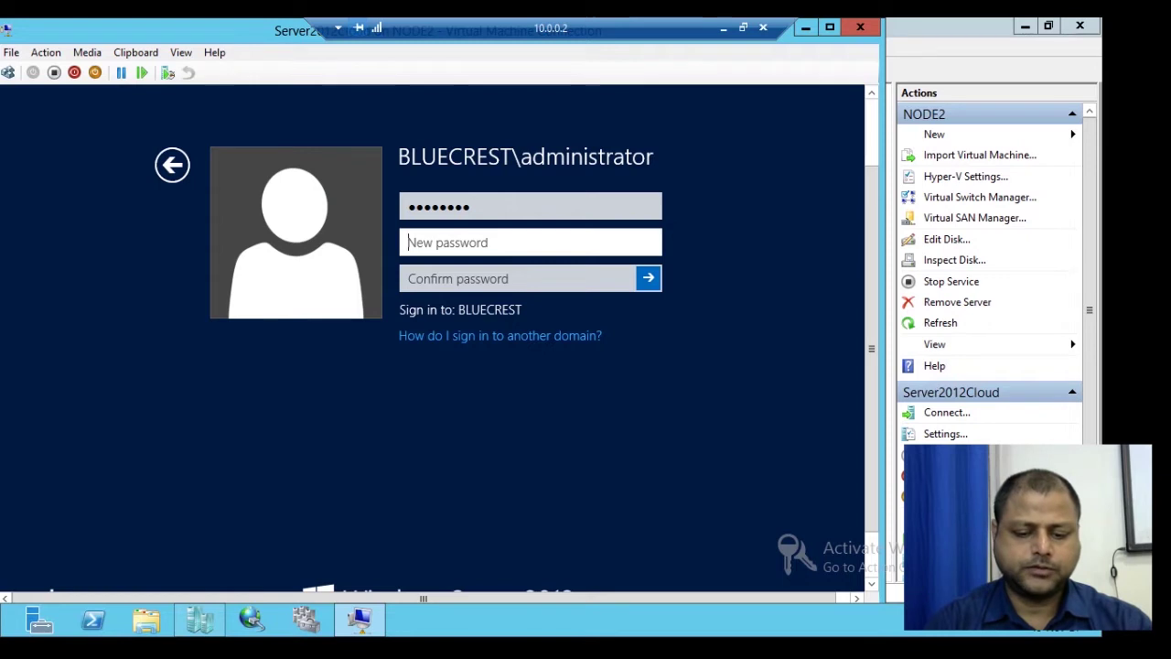
type("P•••••••")
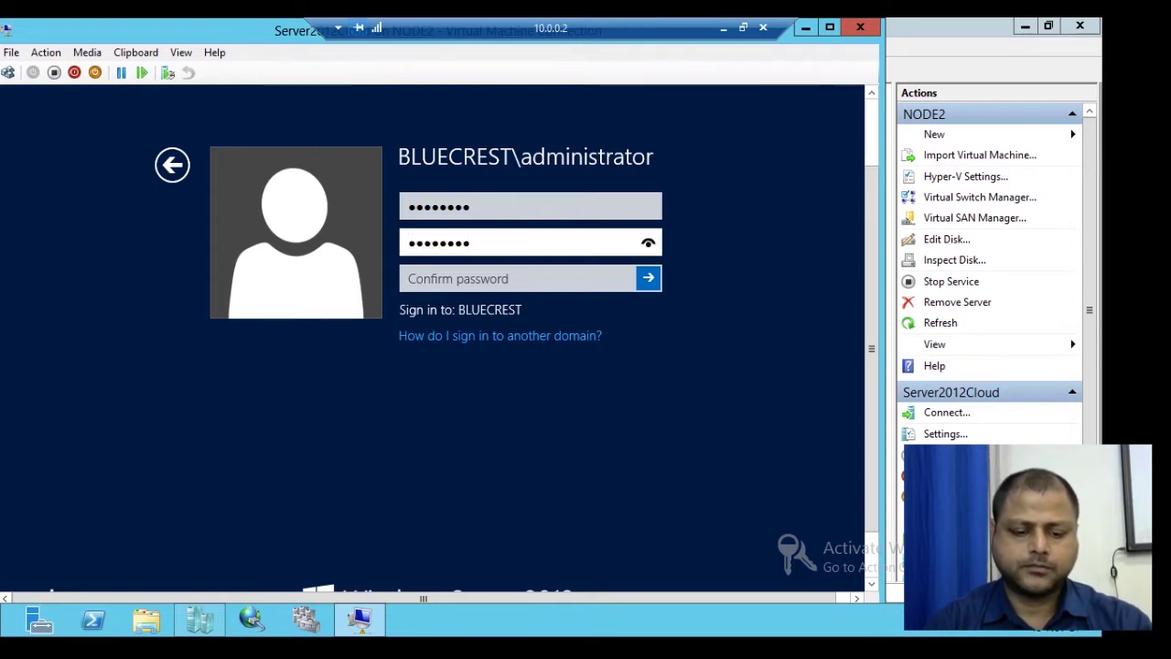
key("Tab")
type("••••••••")
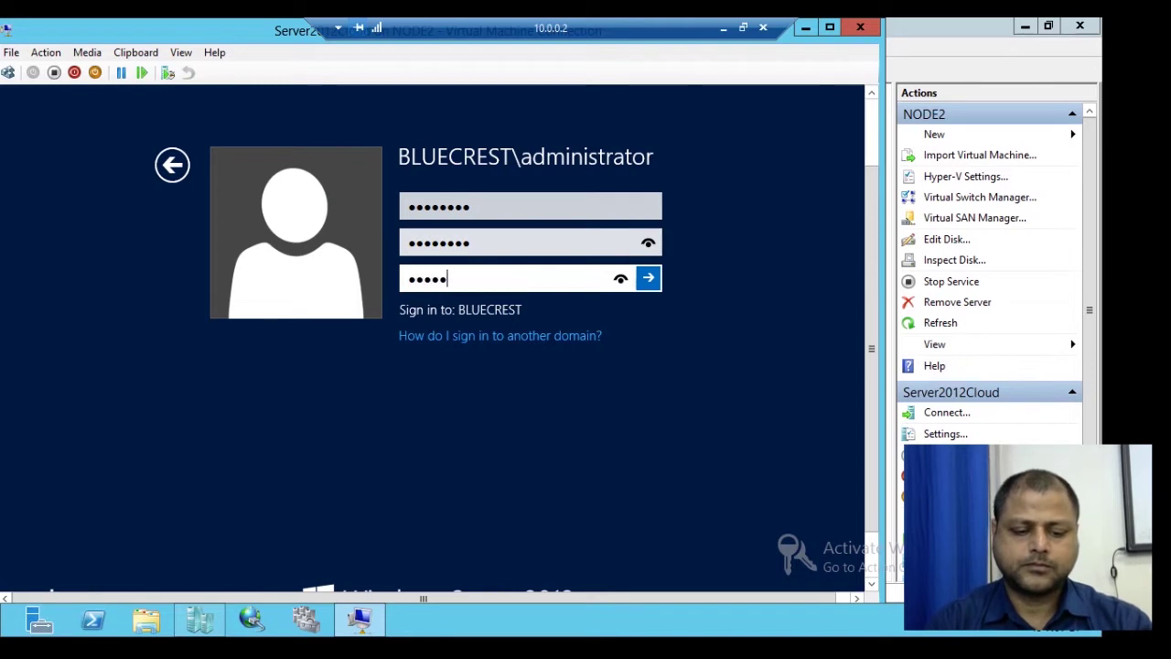
key("Return")
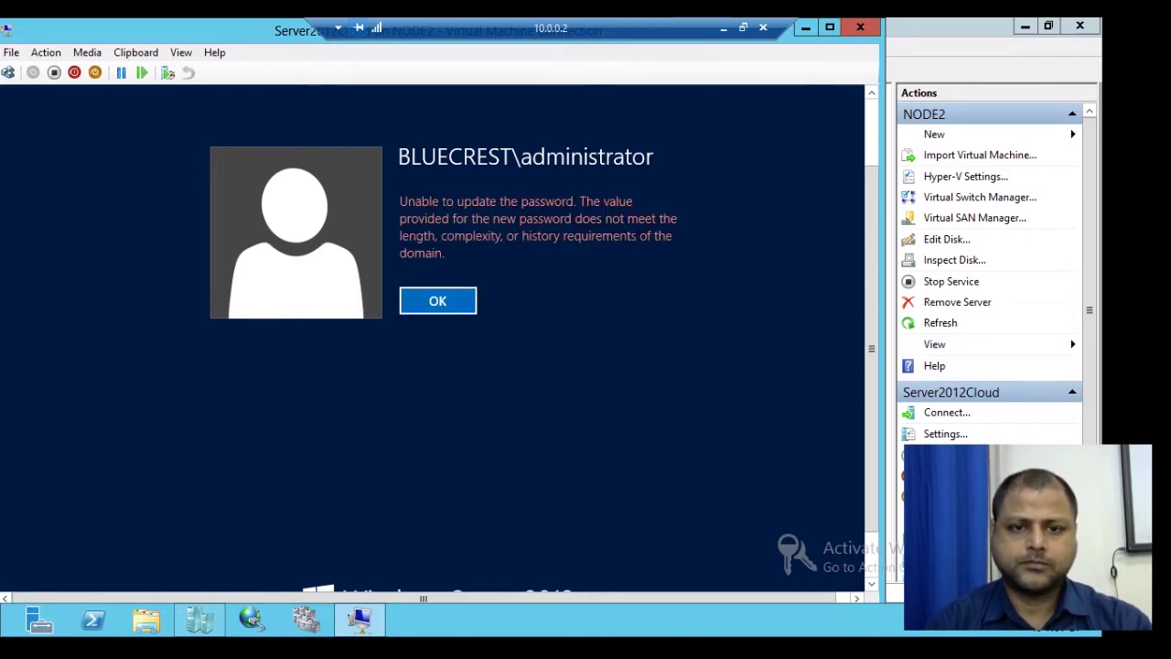
Step: After the complexity error, re-enter the old password, a new password and its confirmation
key("Return")
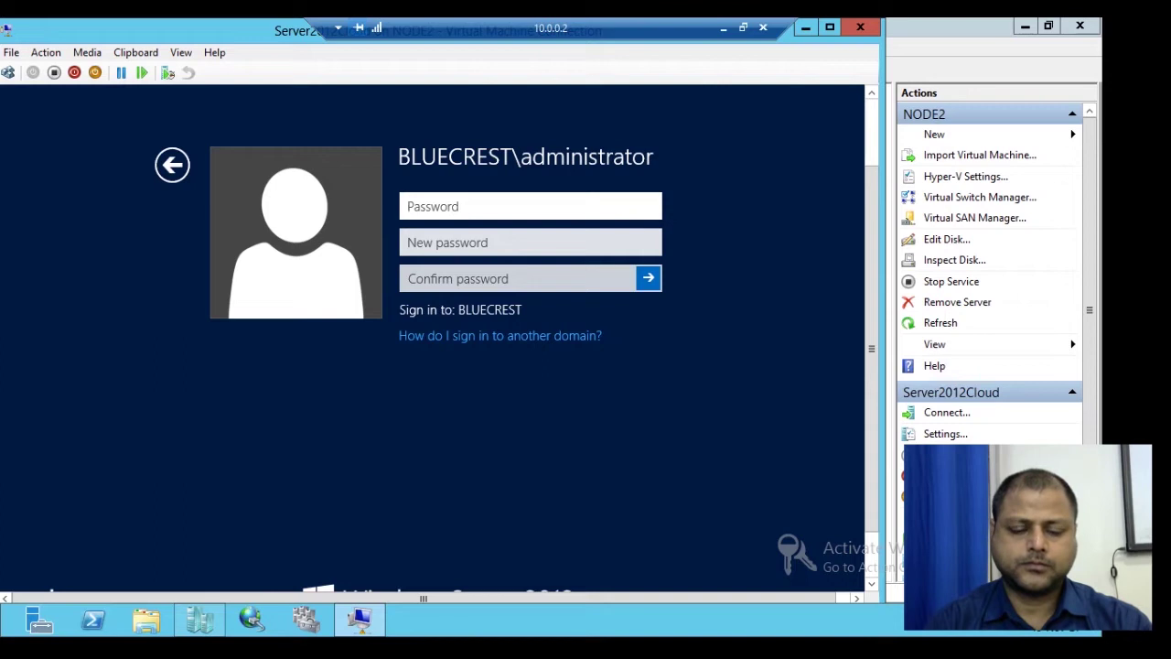
type("•")
key("BackSpace")
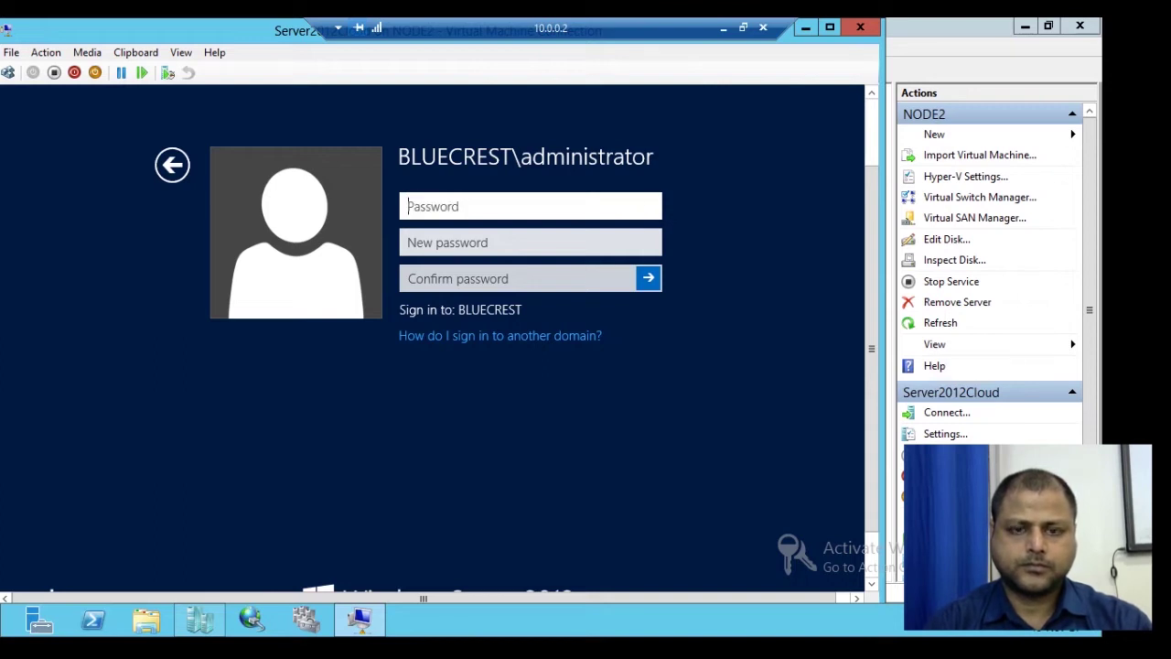
type("•••••")
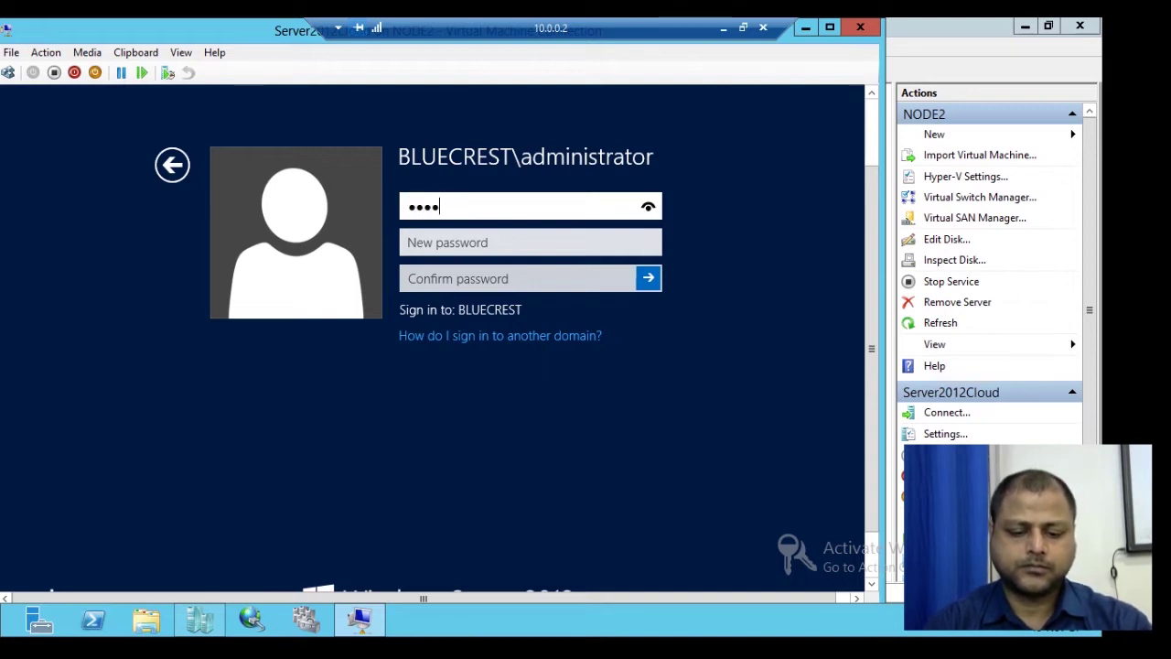
type("•••")
left_click(448, 242)
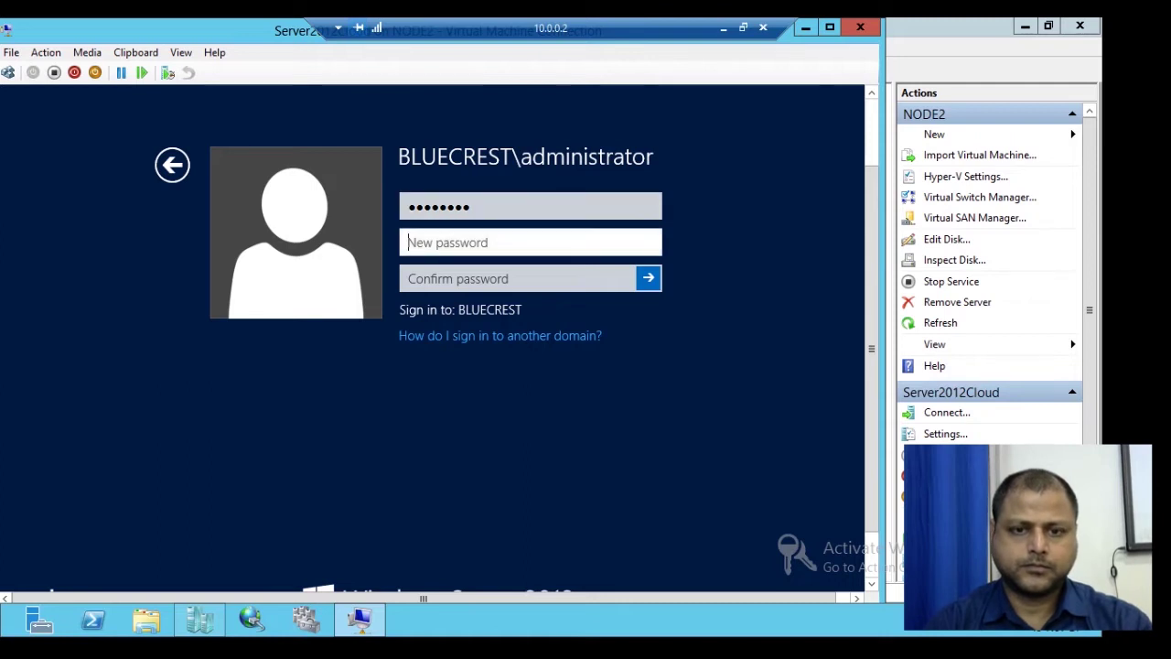
type("•••••")
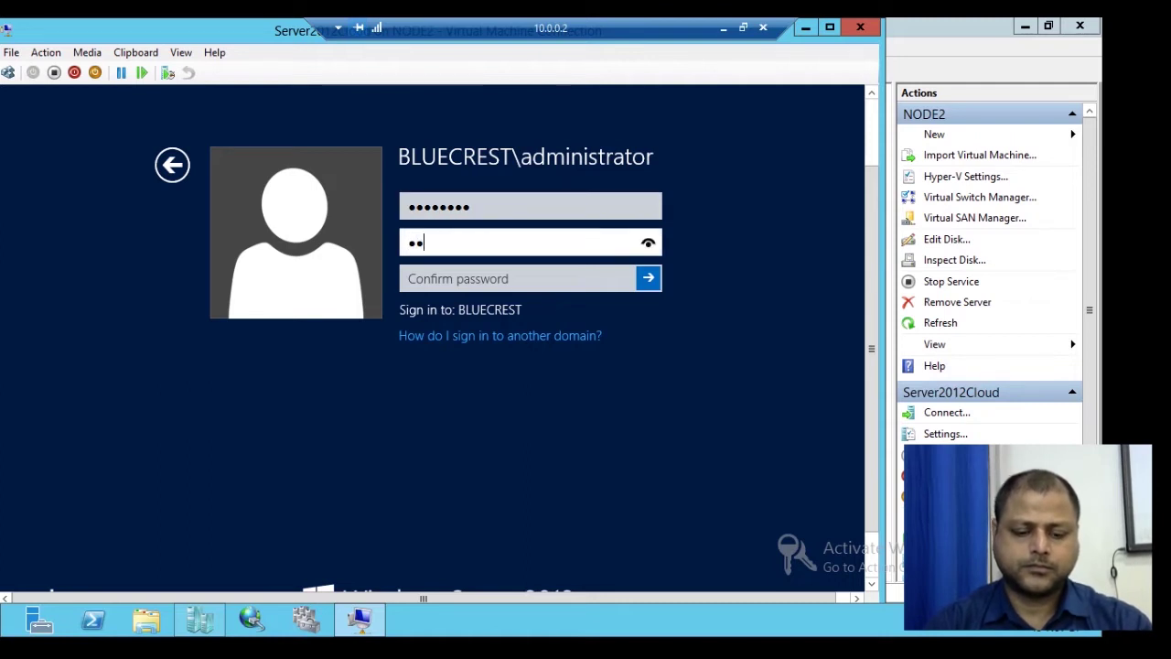
type("••••")
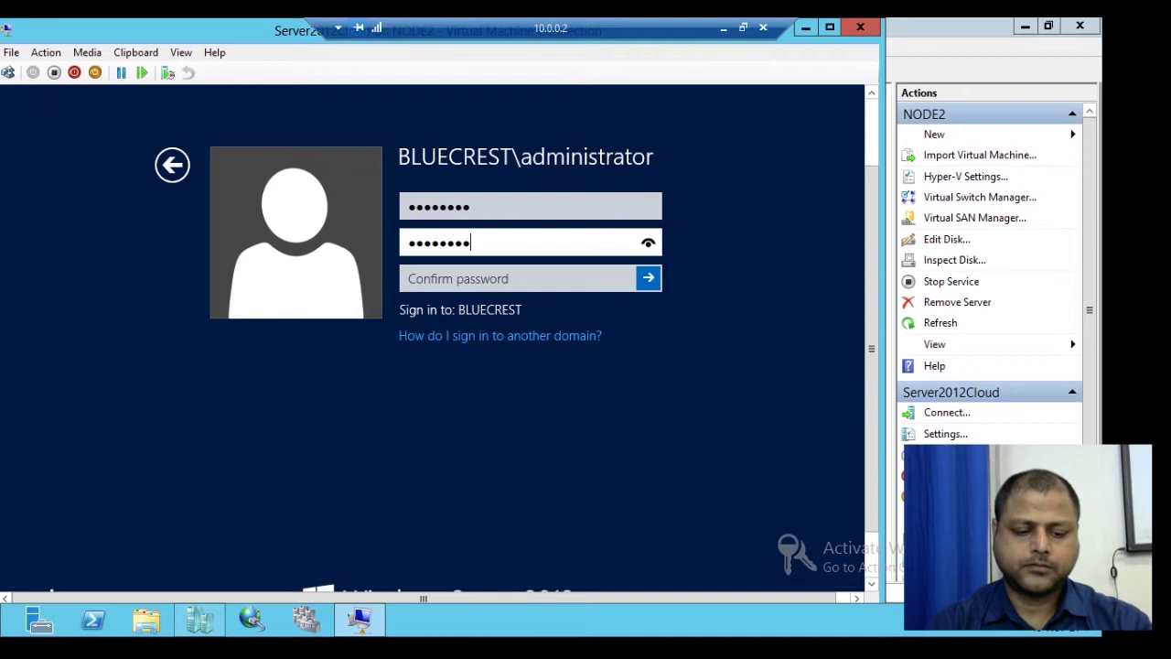
key("Tab")
type("•••••")
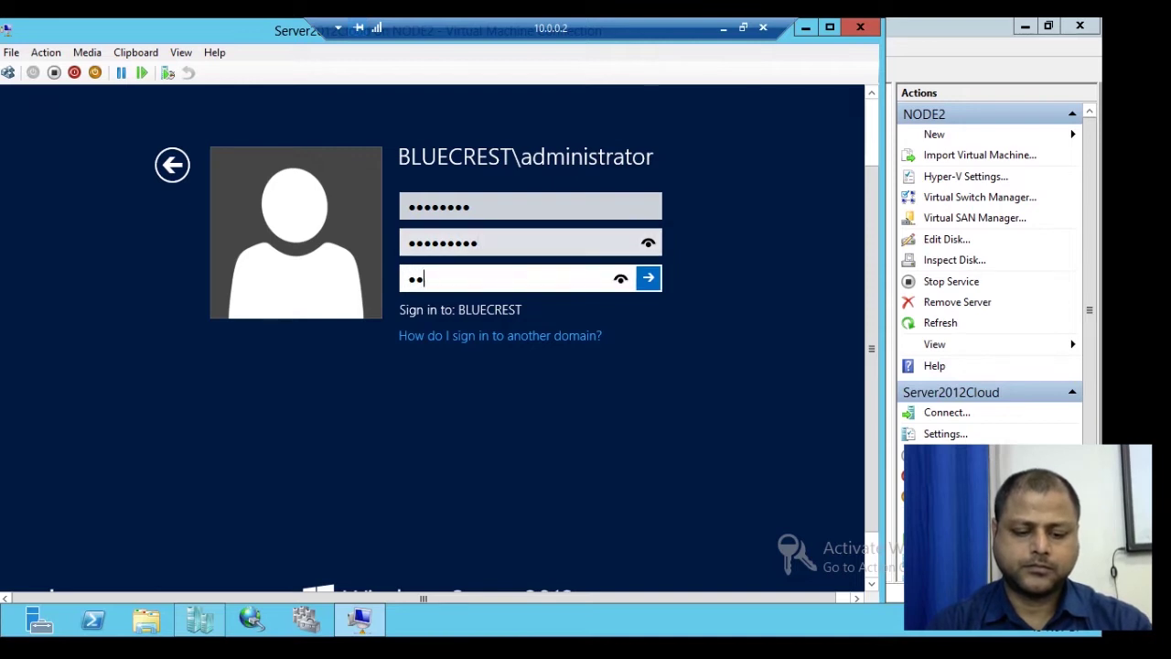
type("••••")
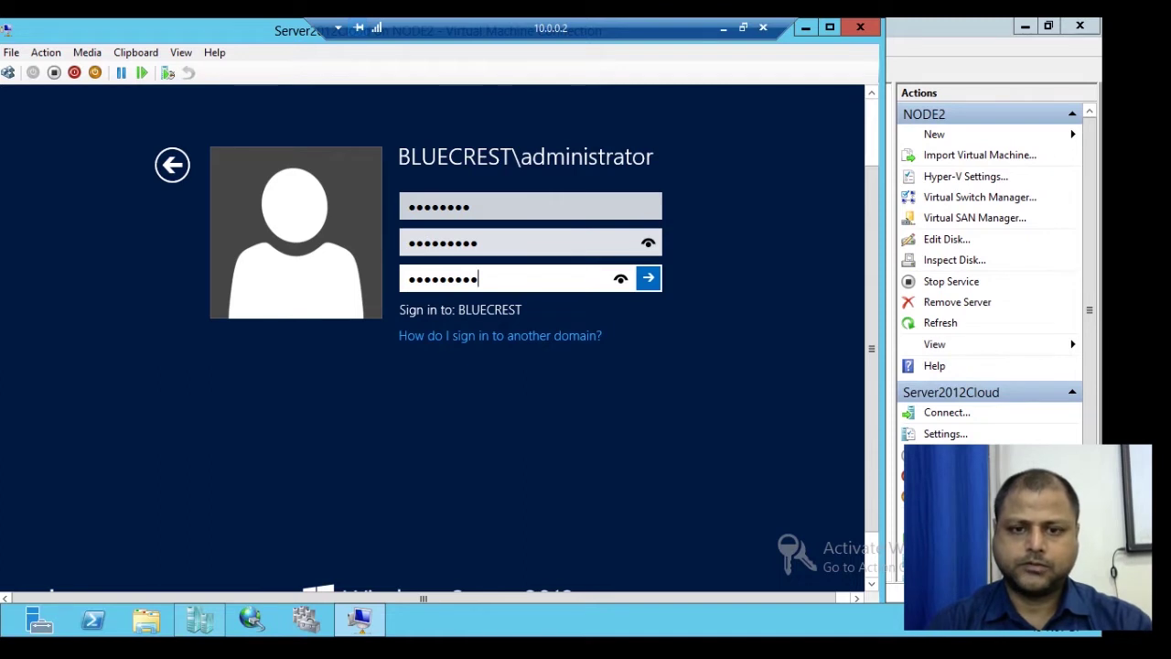
key("Return")
key("Return")
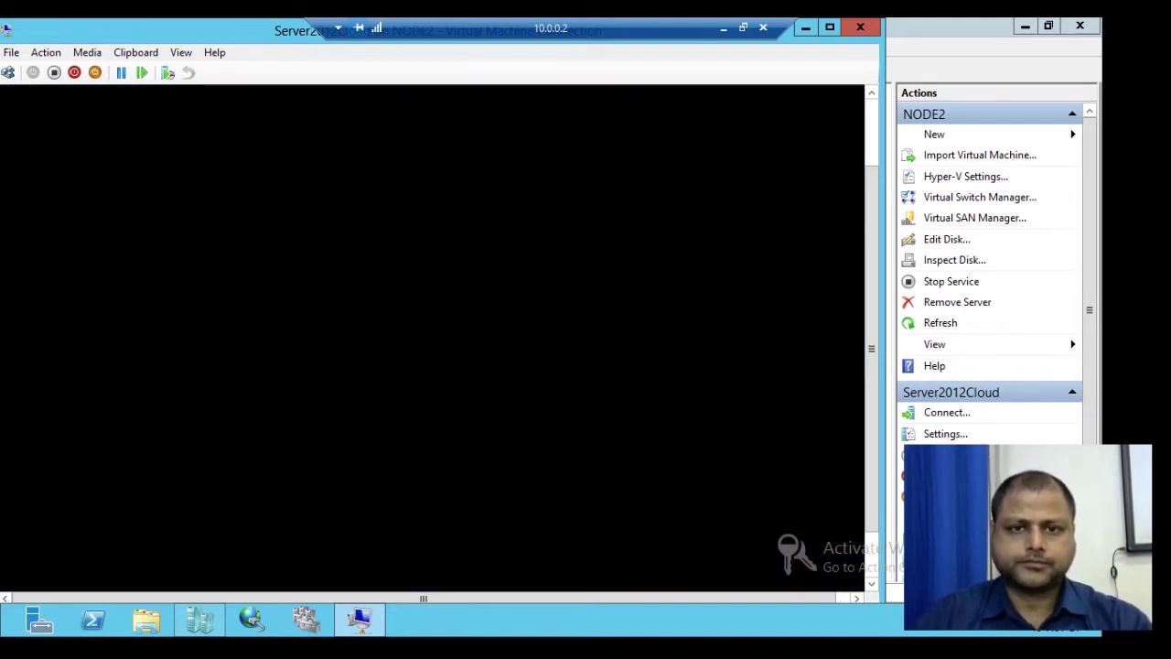
Step: Dismiss the Shutdown Event Tracker and show Server Manager's Tools menu
key("Escape")
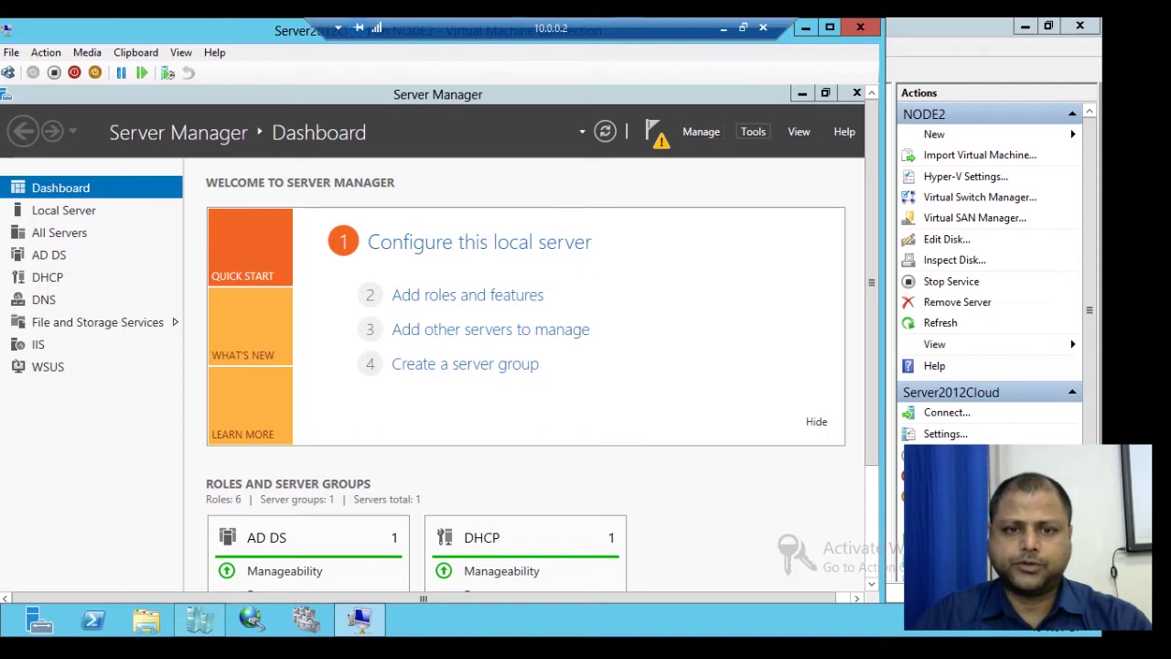
left_click(753, 131)
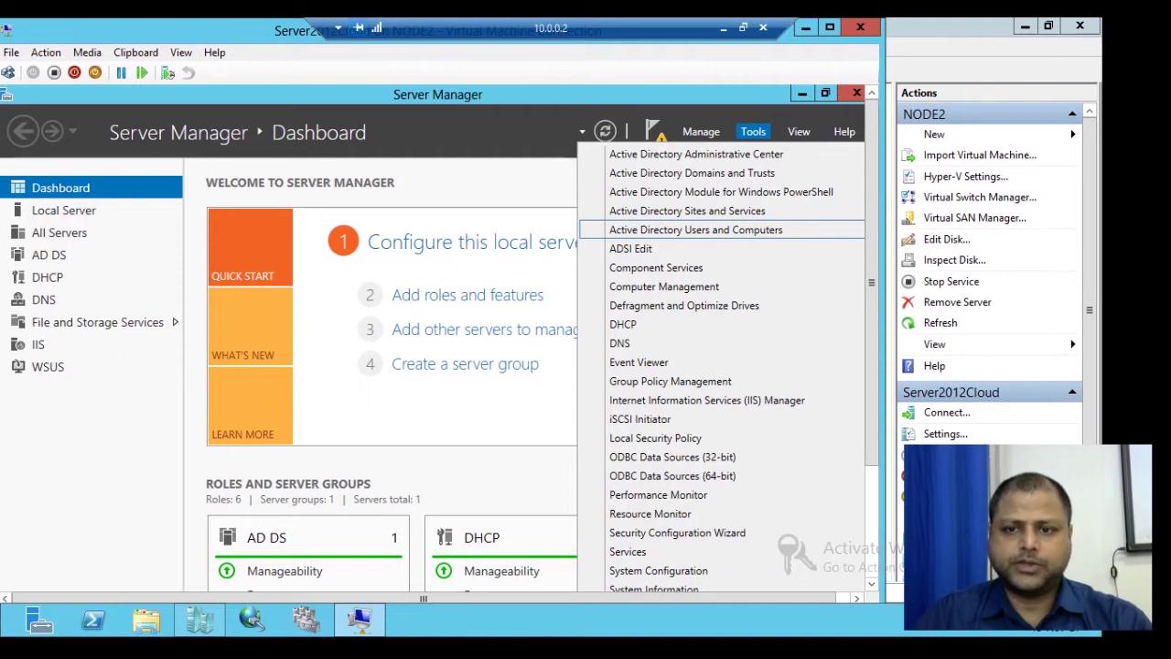
Step: Launch Active Directory Users and Computers on the Users container, with Name and Type columns widened and the window maximized
left_click(696, 229)
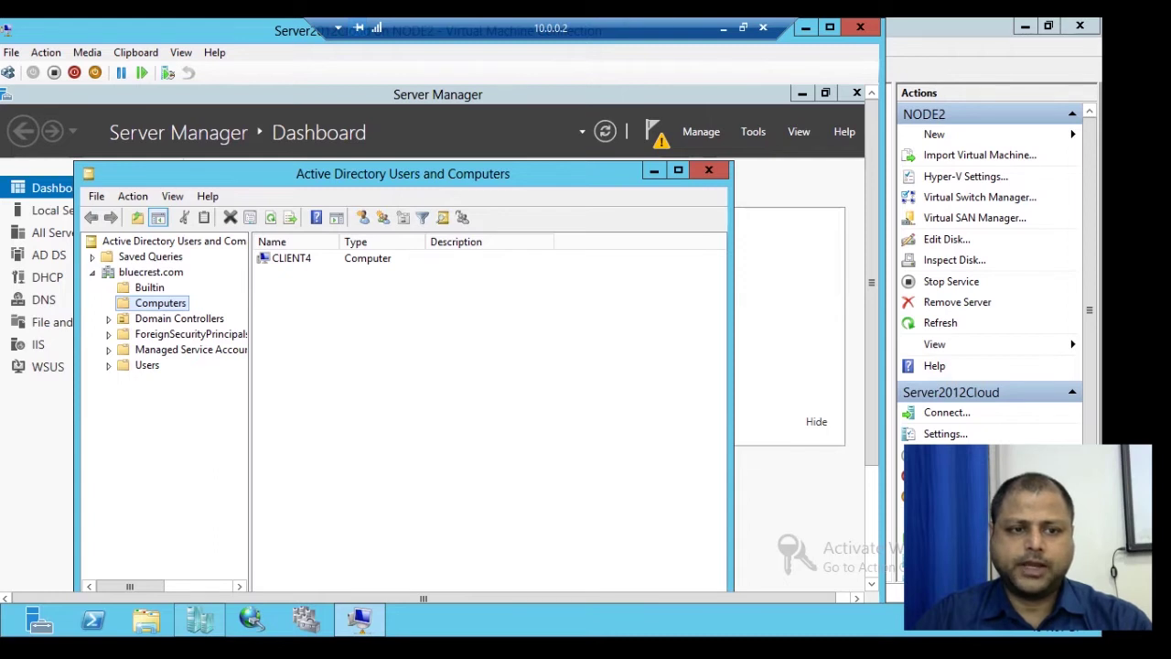
left_click(146, 365)
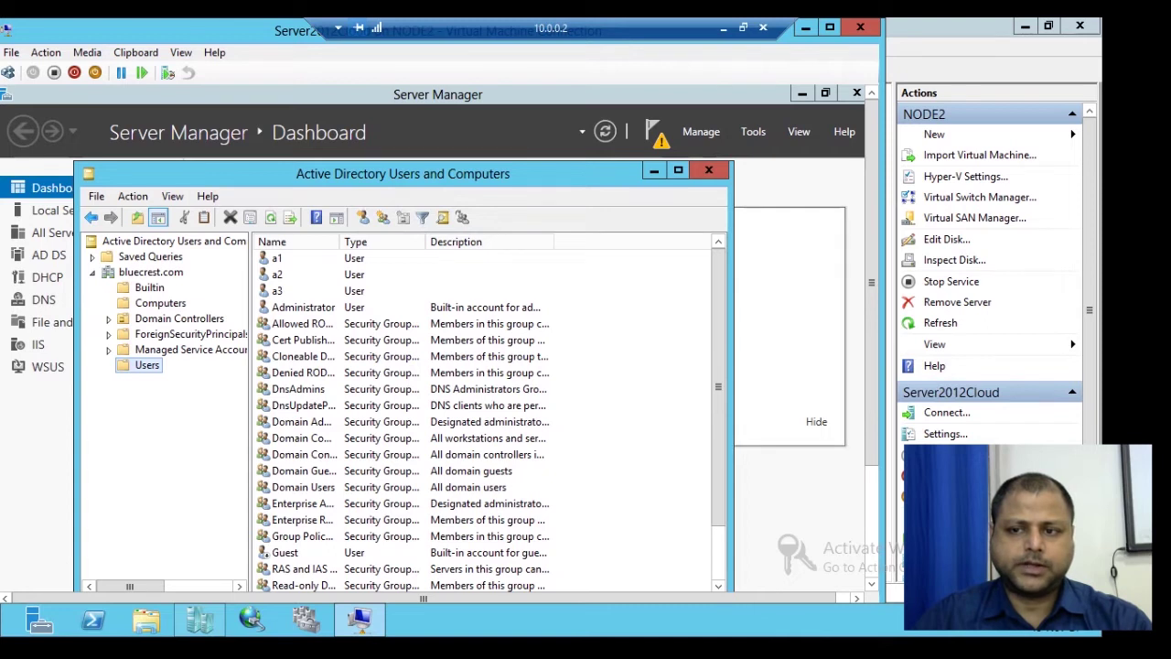
left_click_drag(872, 283, 872, 336)
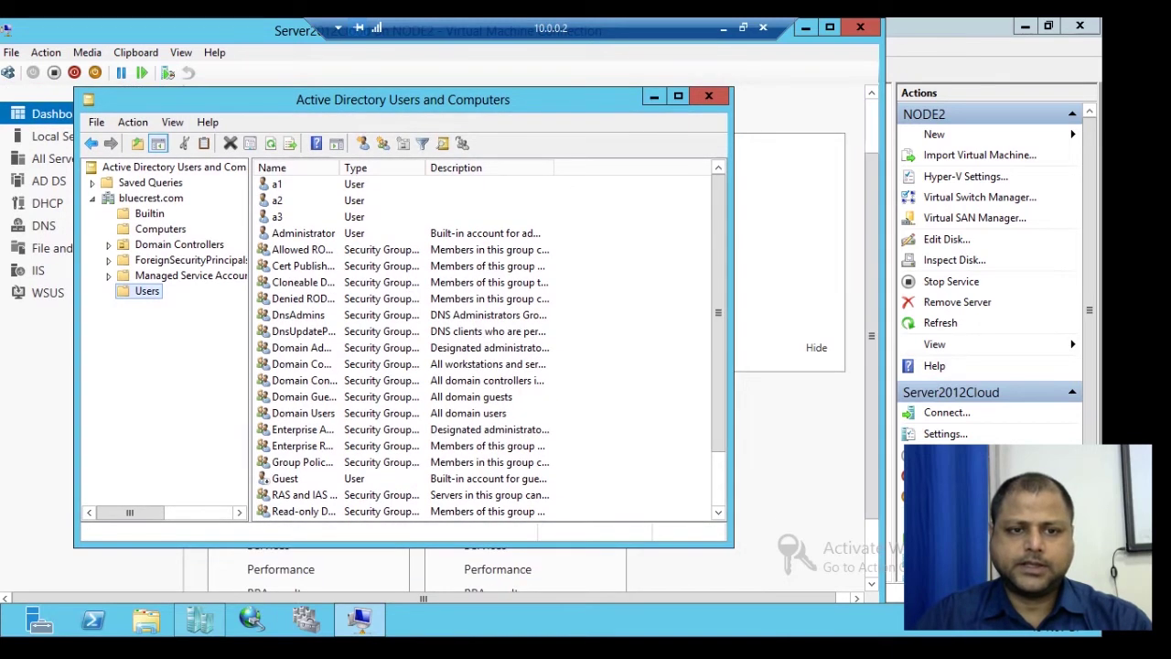
left_click_drag(339, 167, 381, 167)
left_click_drag(466, 167, 526, 168)
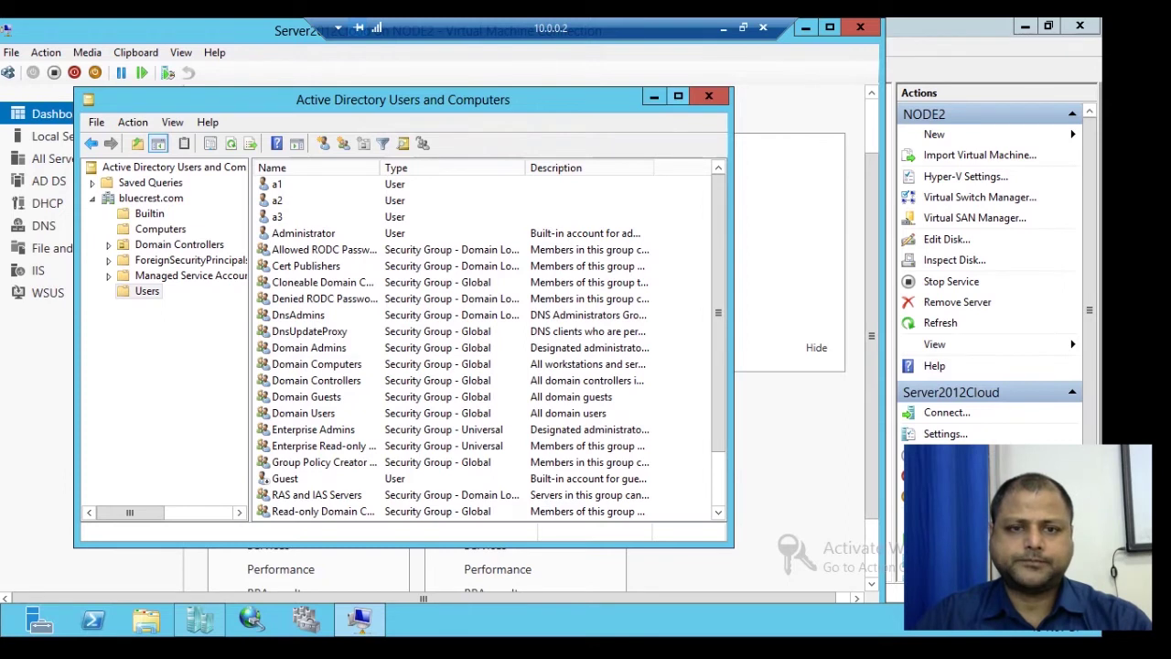
left_click(678, 97)
left_click_drag(872, 335, 872, 283)
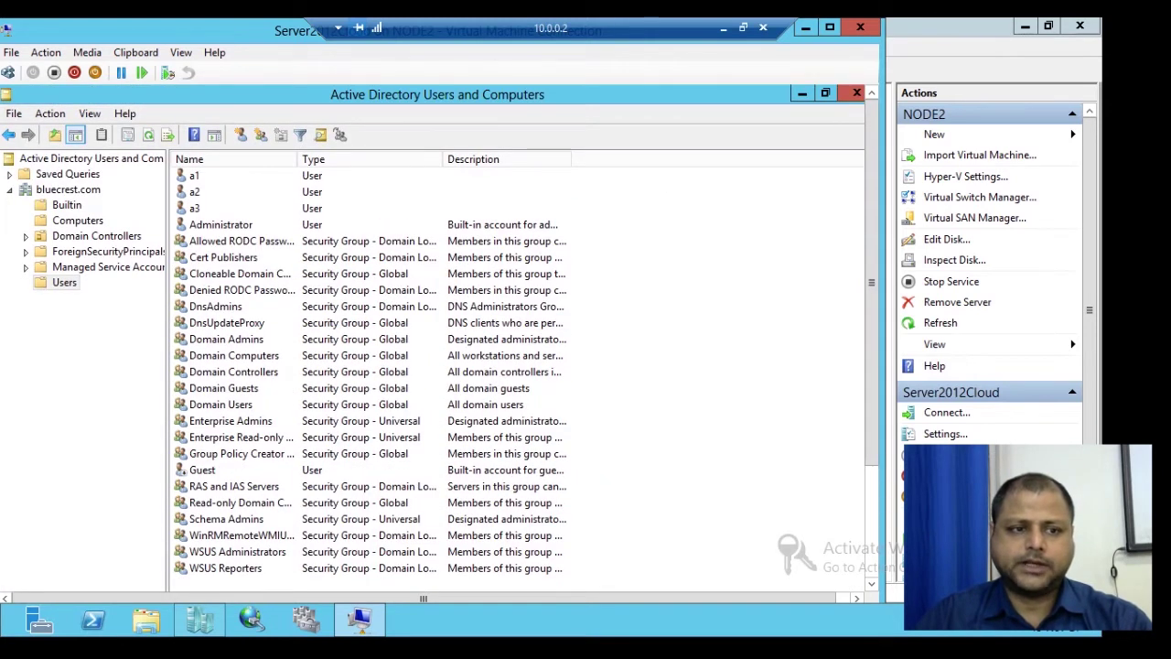
left_click(64, 283)
Step: Create a group named marketing in Users with Distribution type and Universal scope
right_click(46, 284)
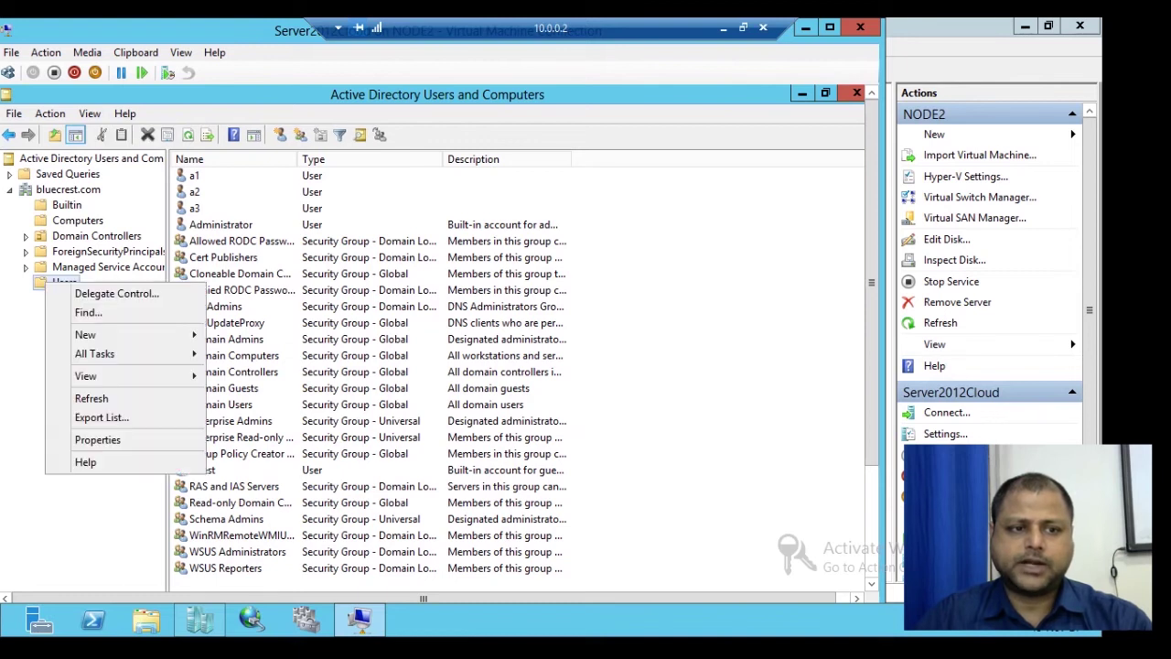
mouse_move(100, 335)
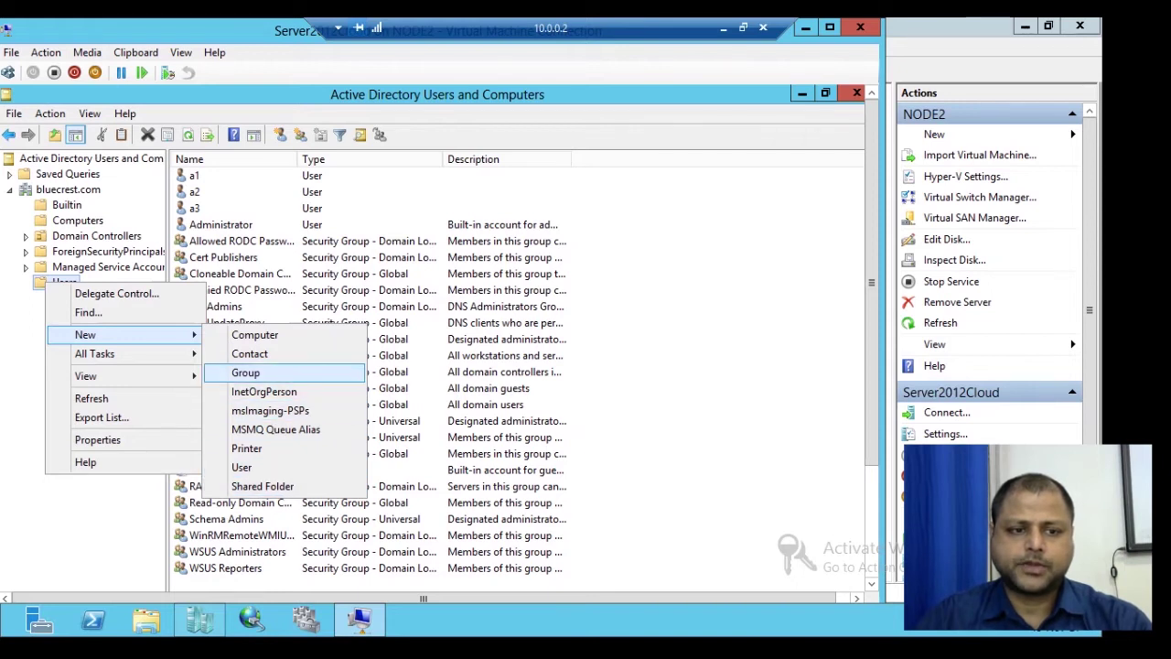
left_click(245, 372)
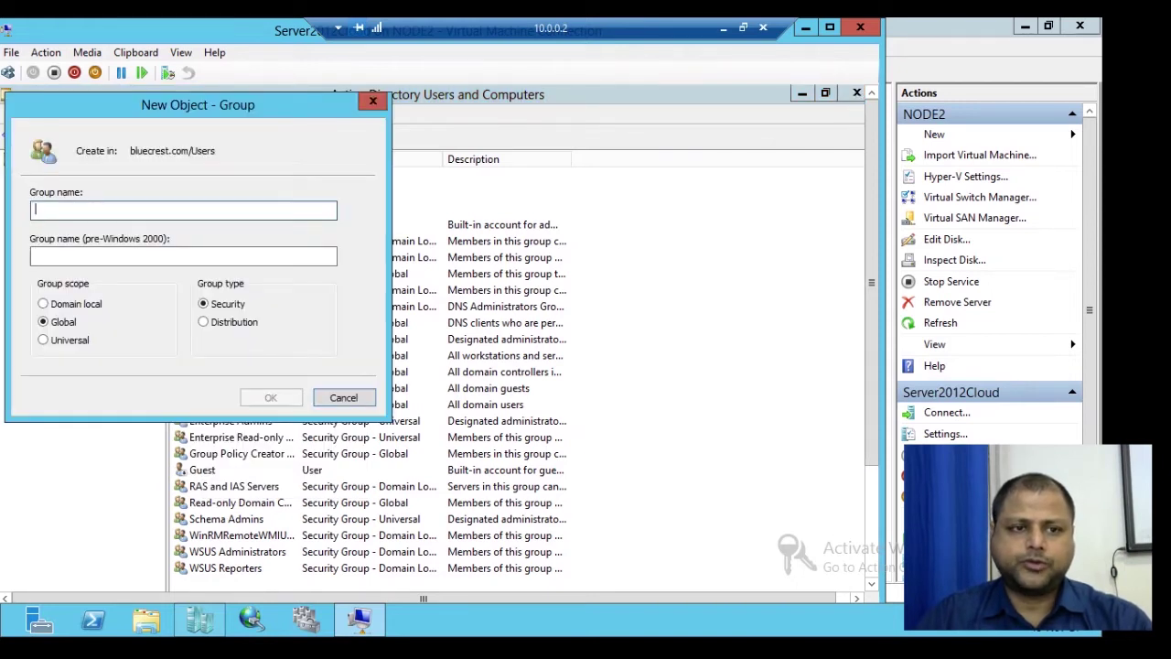
left_click_drag(302, 105, 615, 127)
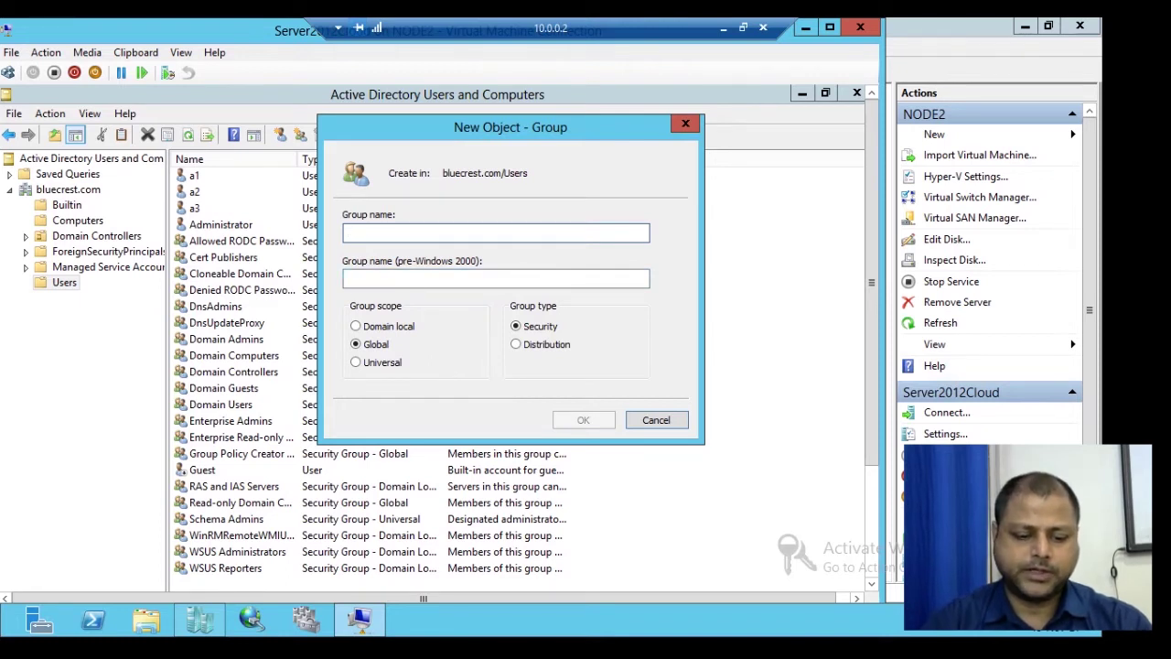
type("marke")
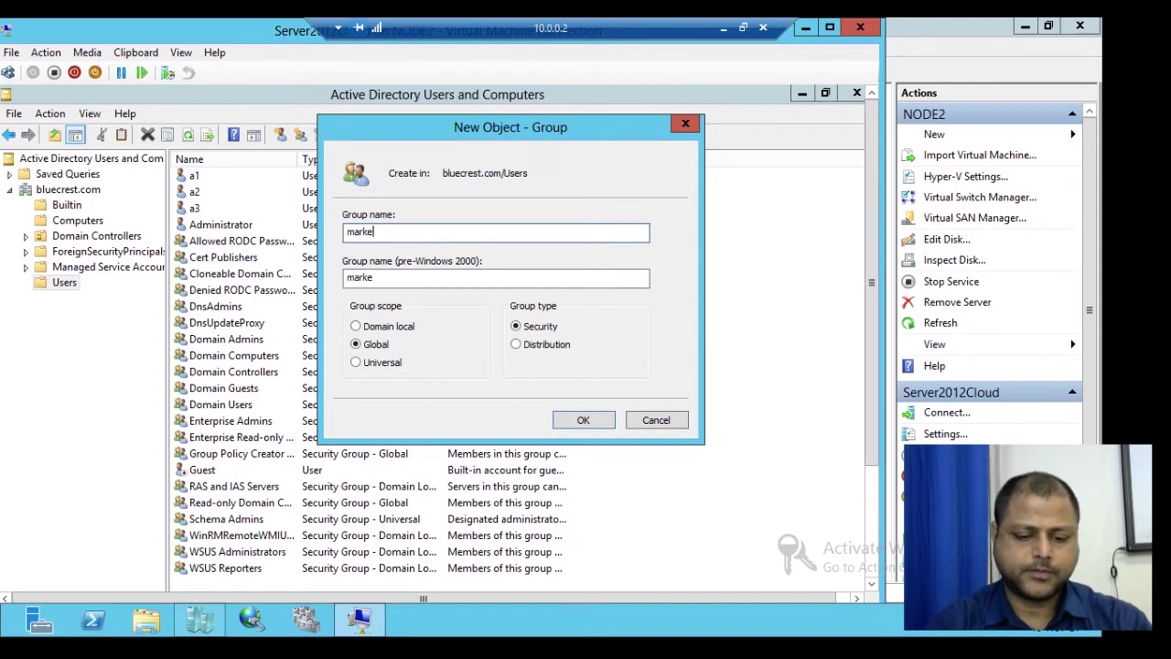
type("ting")
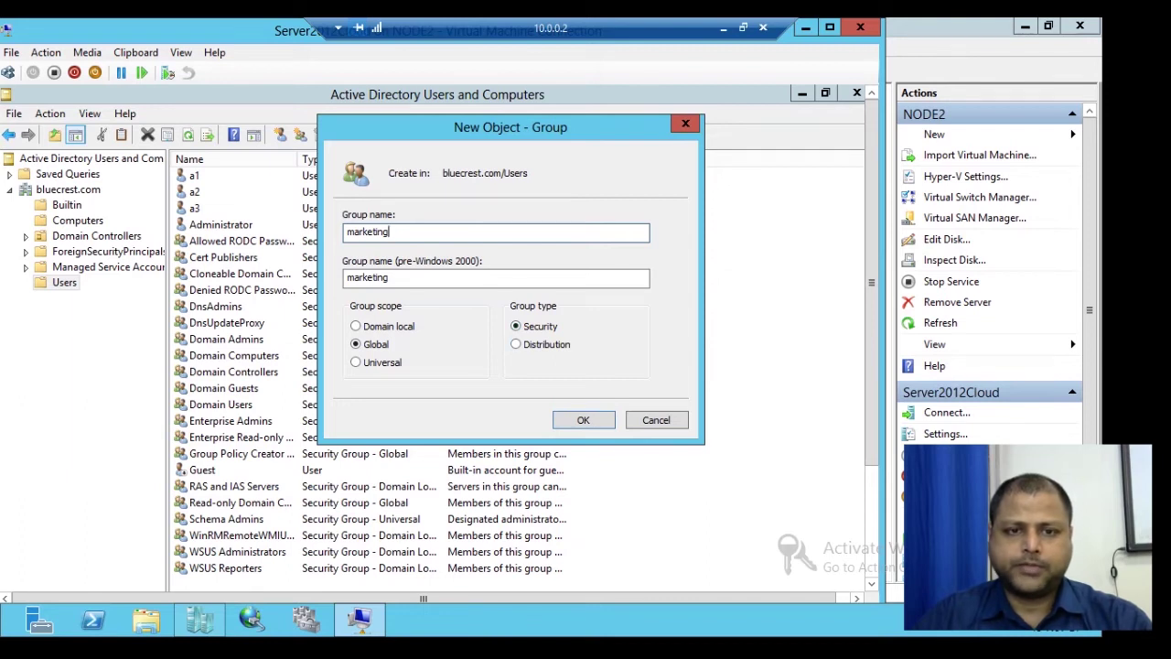
left_click_drag(522, 128, 721, 128)
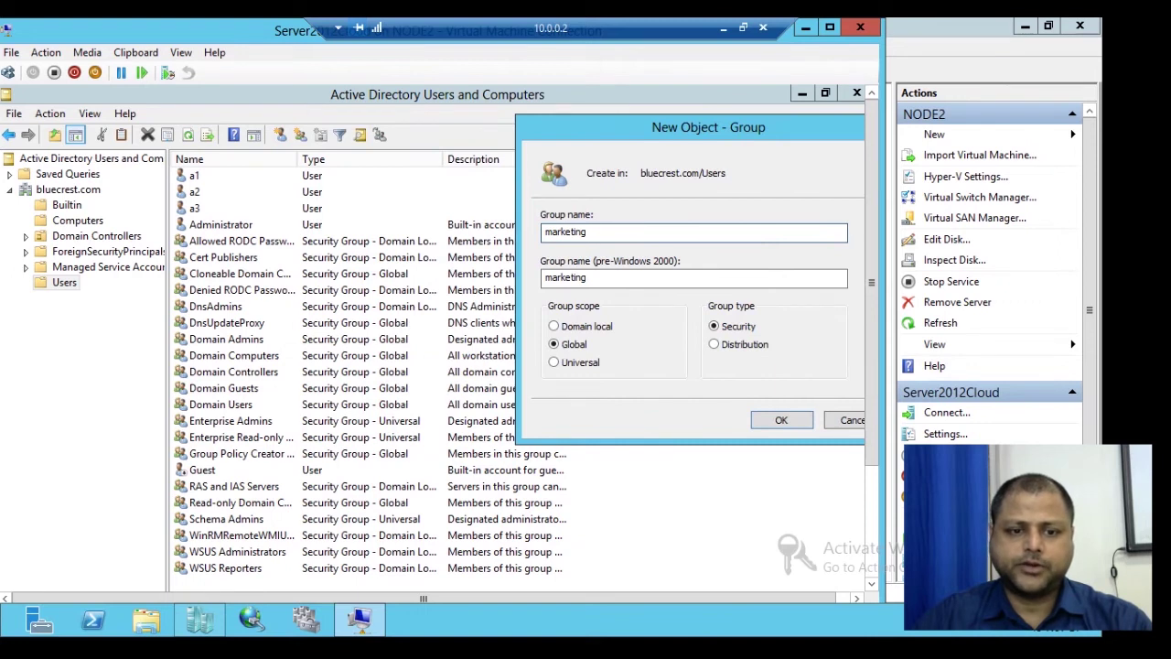
left_click_drag(720, 128, 597, 123)
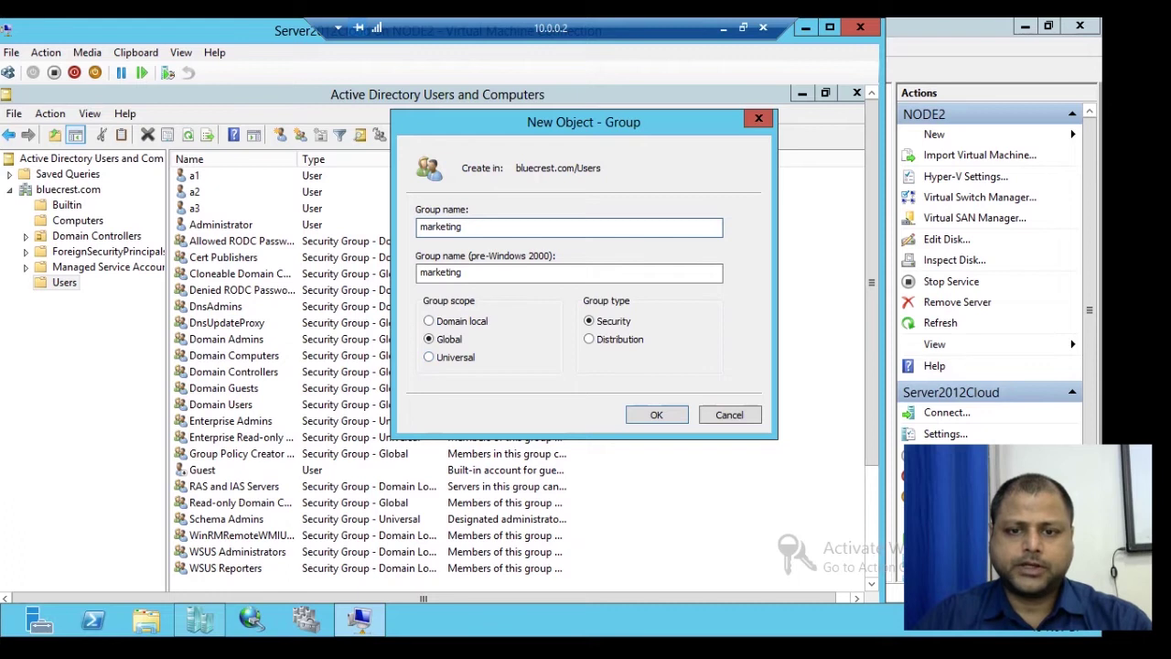
left_click(589, 338)
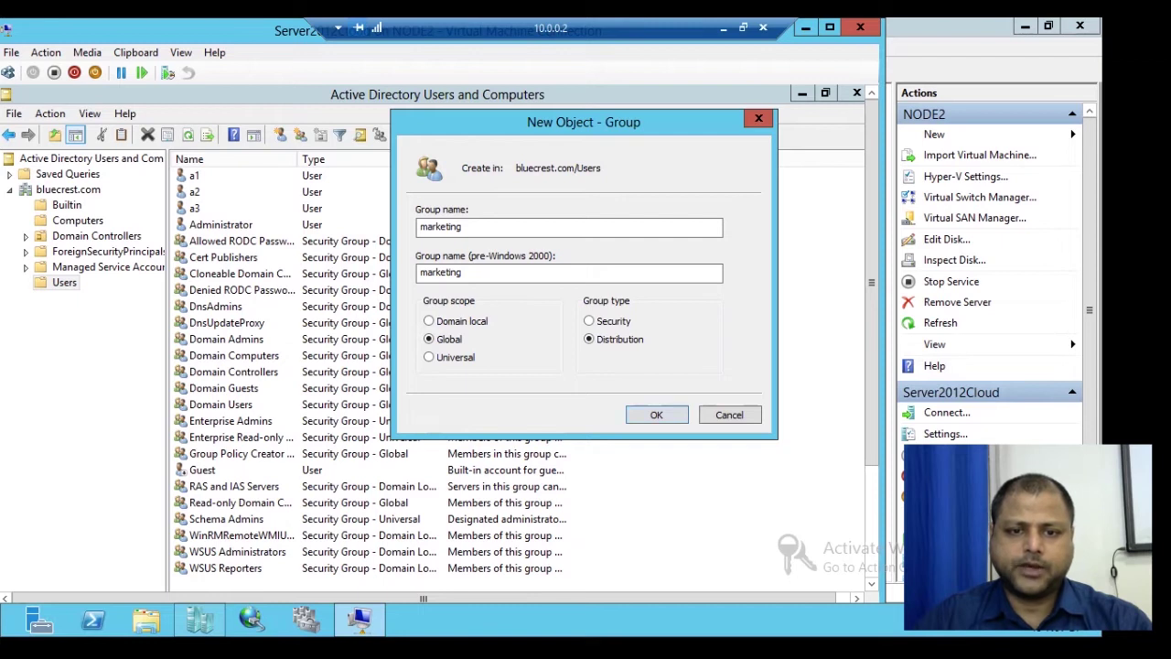
left_click(428, 357)
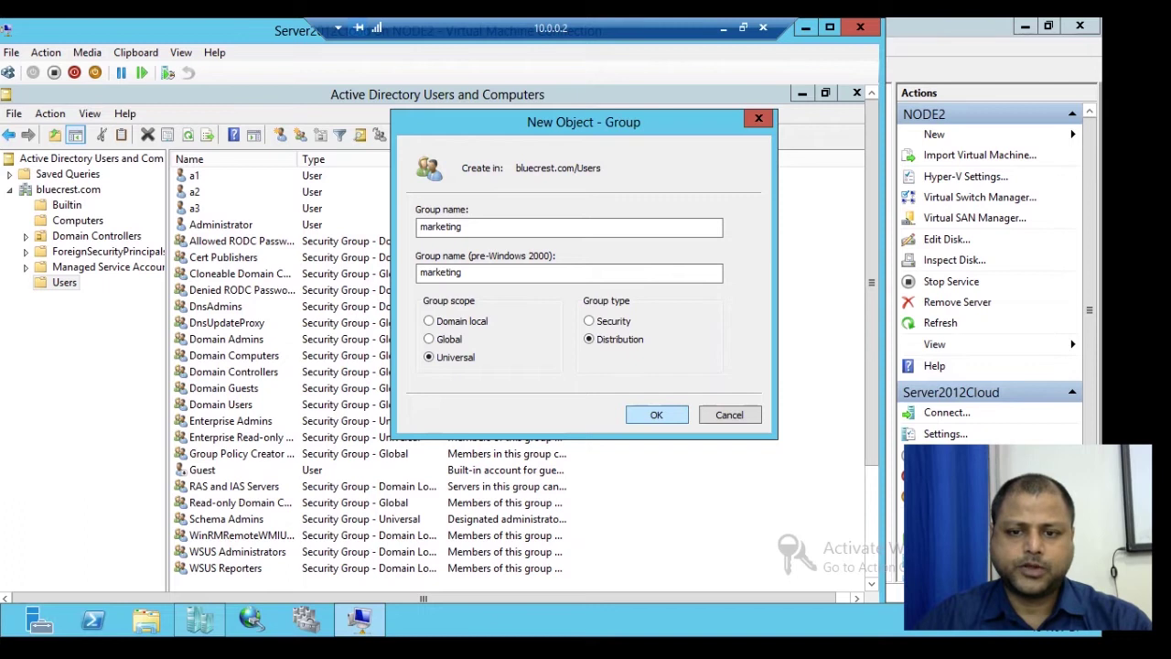
key("Return")
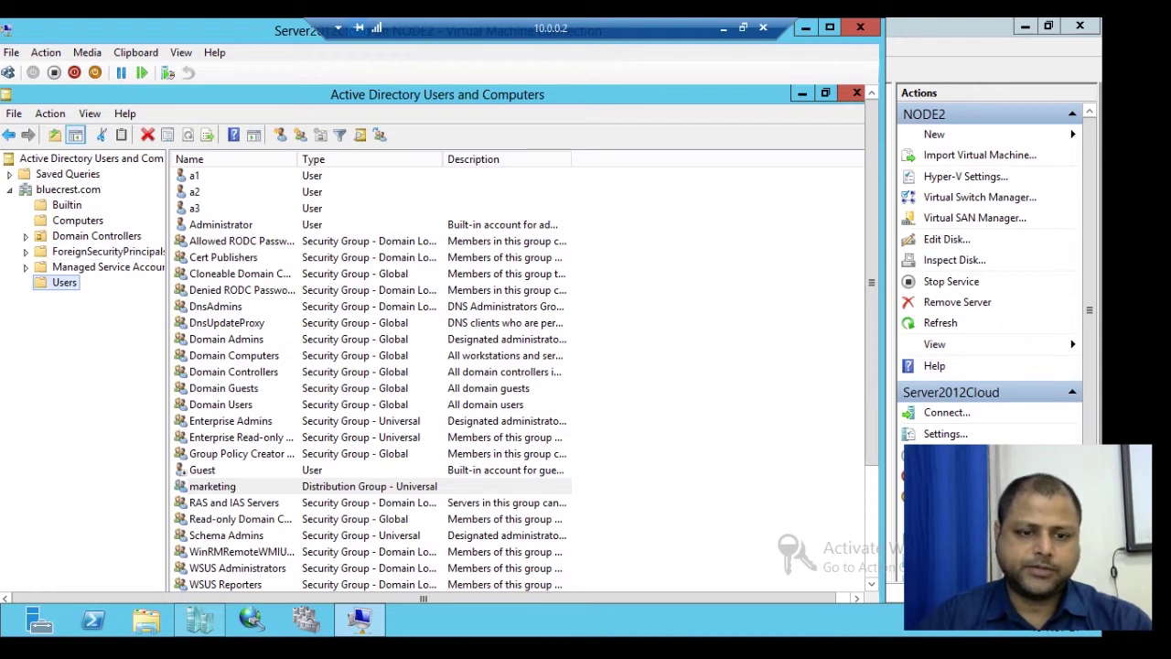
right_click(240, 487)
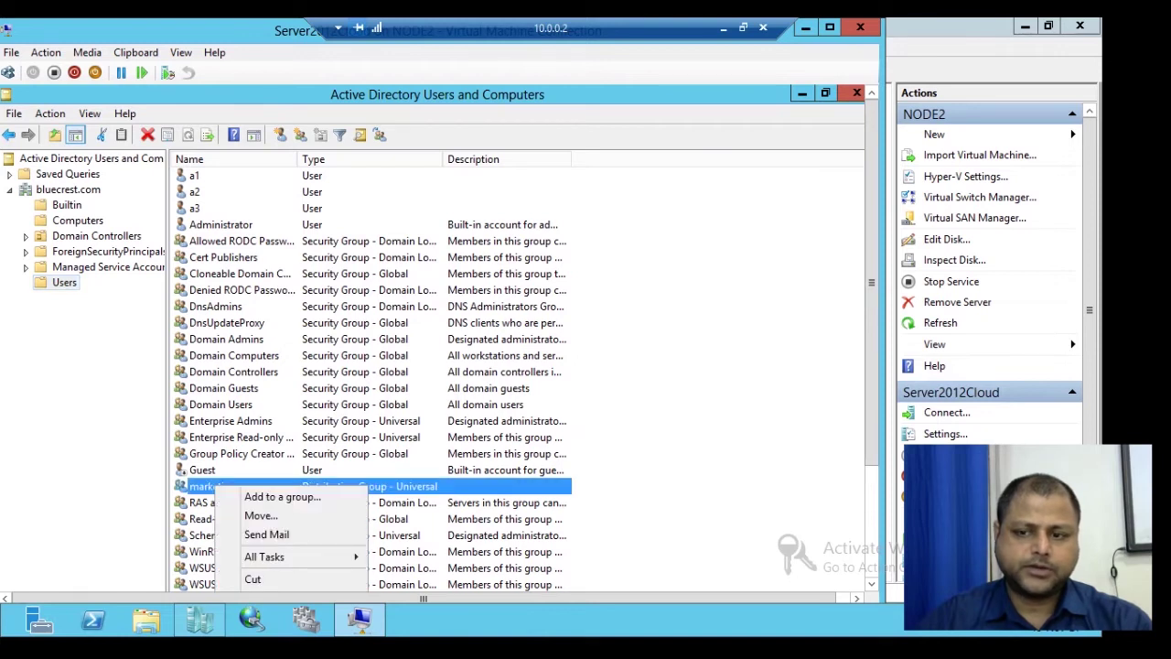
left_click_drag(872, 311, 872, 405)
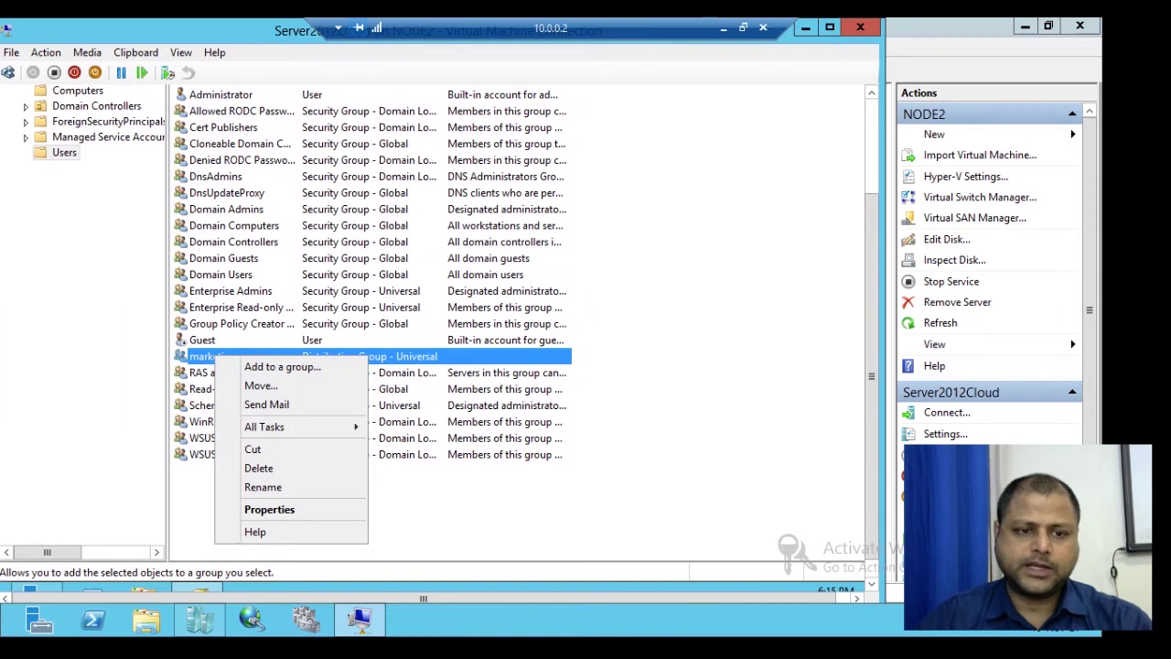
left_click(269, 508)
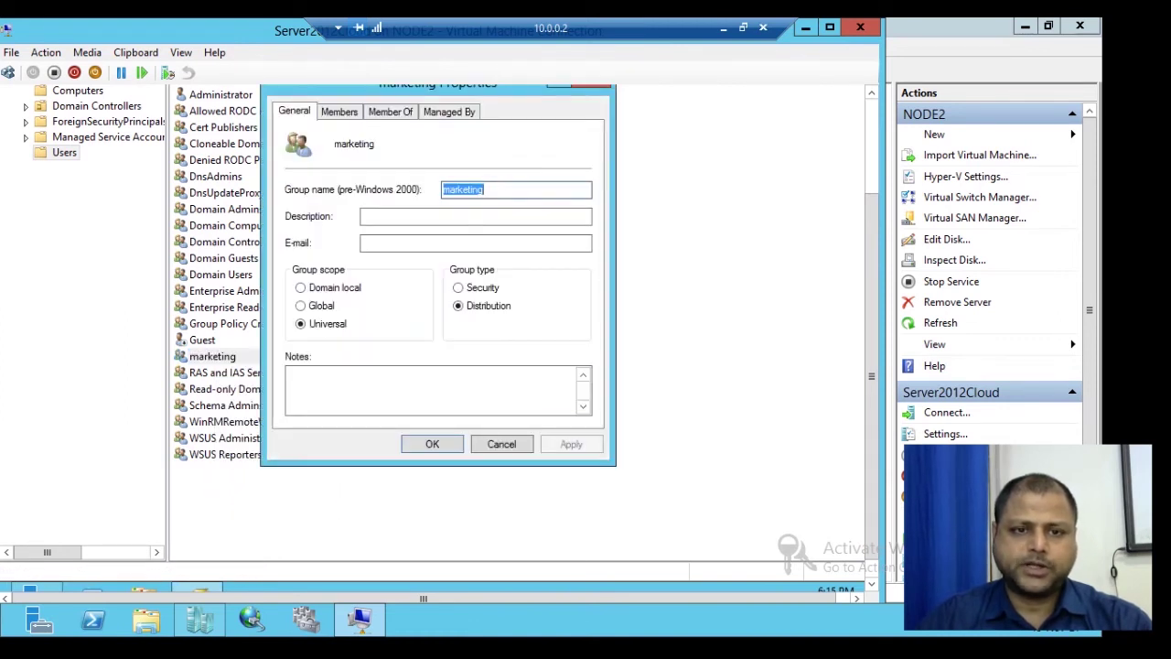
key("ctrl+Tab")
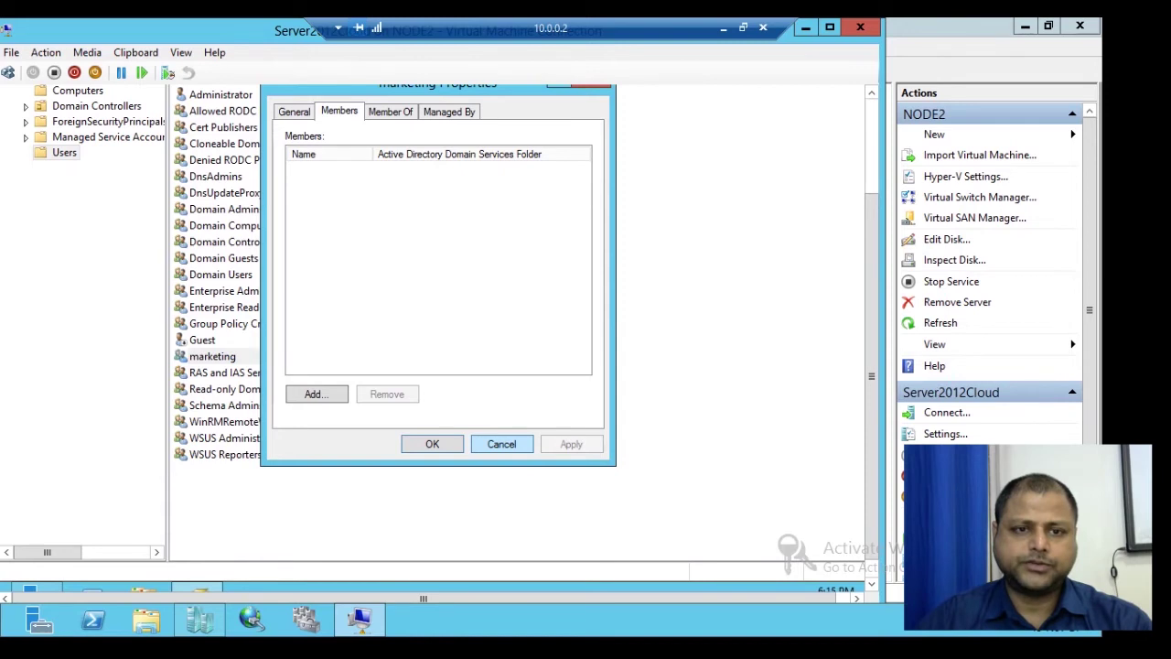
key("Escape")
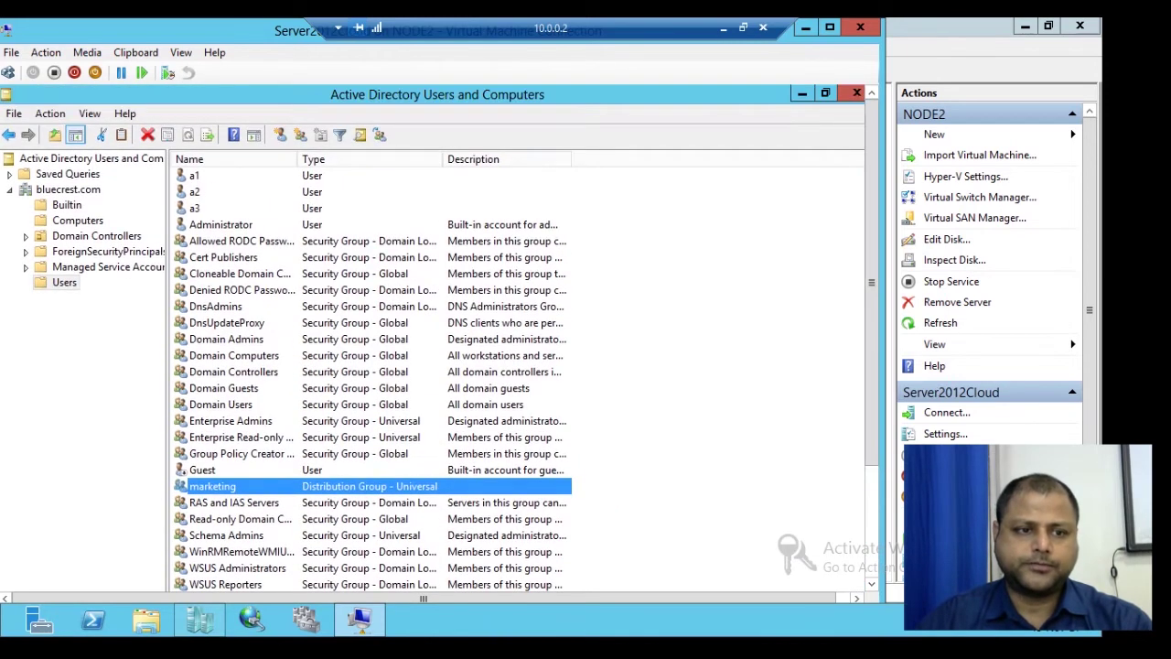
Step: Start a new user in Users with first name and logon name a4
right_click(64, 283)
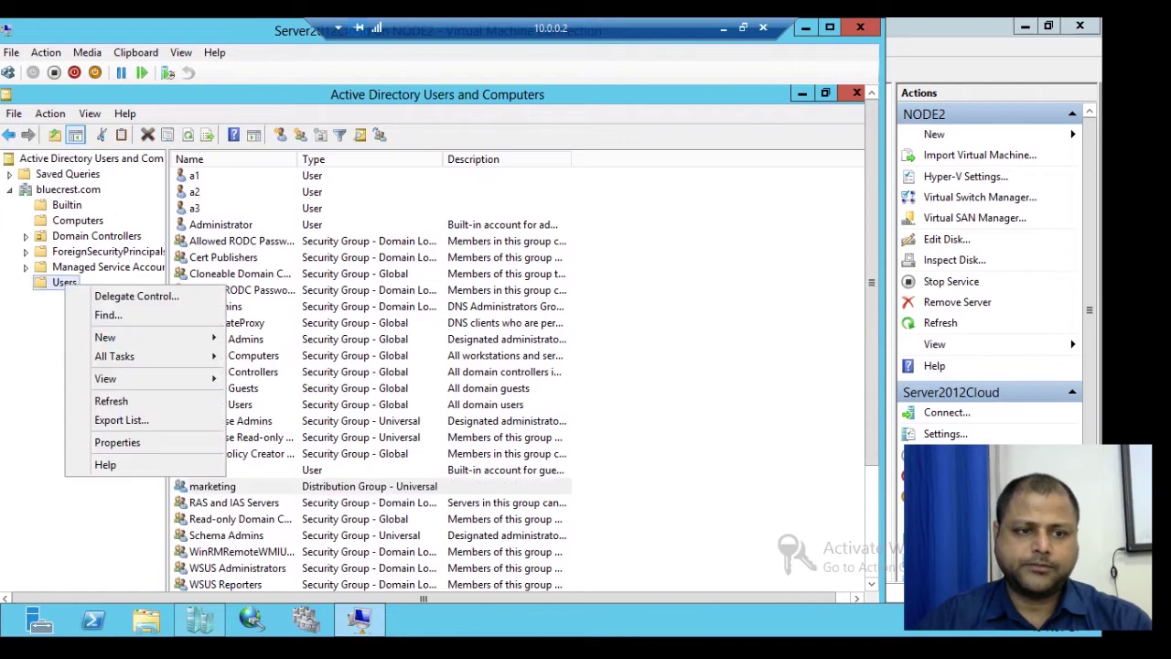
mouse_move(105, 337)
left_click(266, 470)
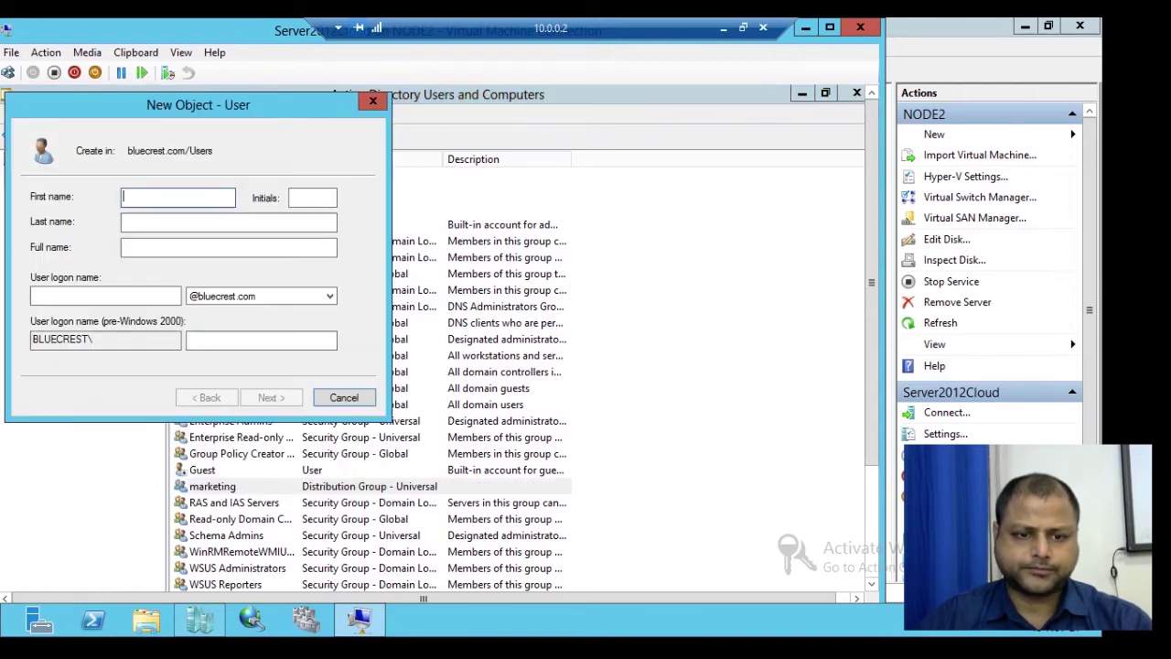
left_click_drag(158, 108, 565, 214)
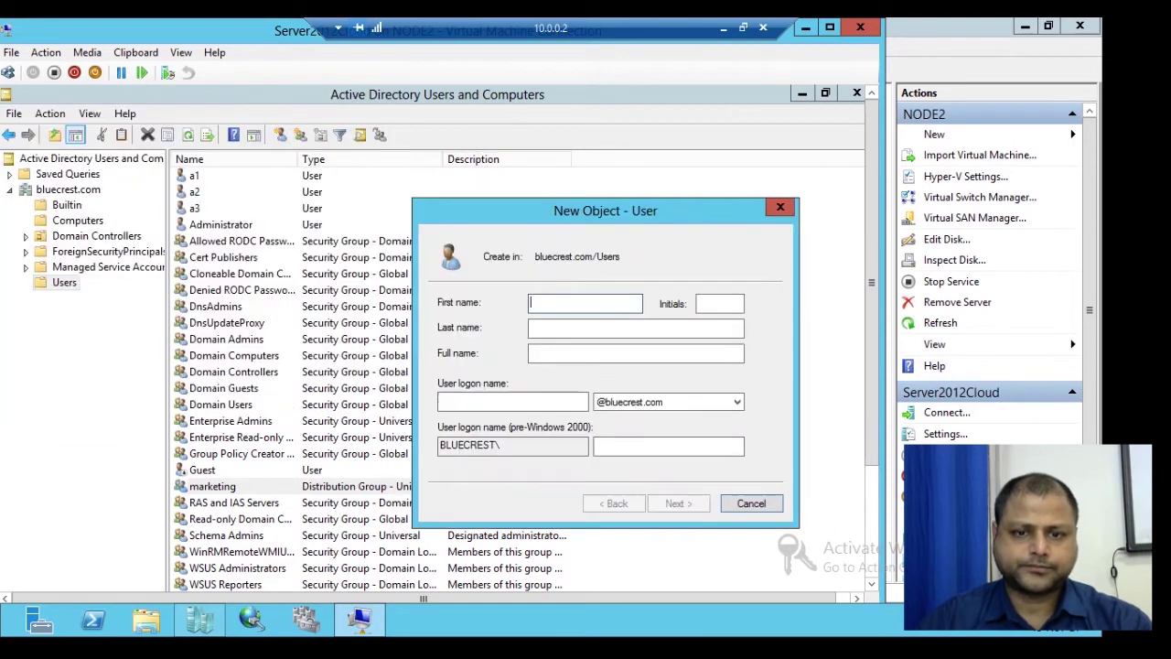
type("a4")
key("Tab")
key("Tab")
left_click(512, 402)
type("a4")
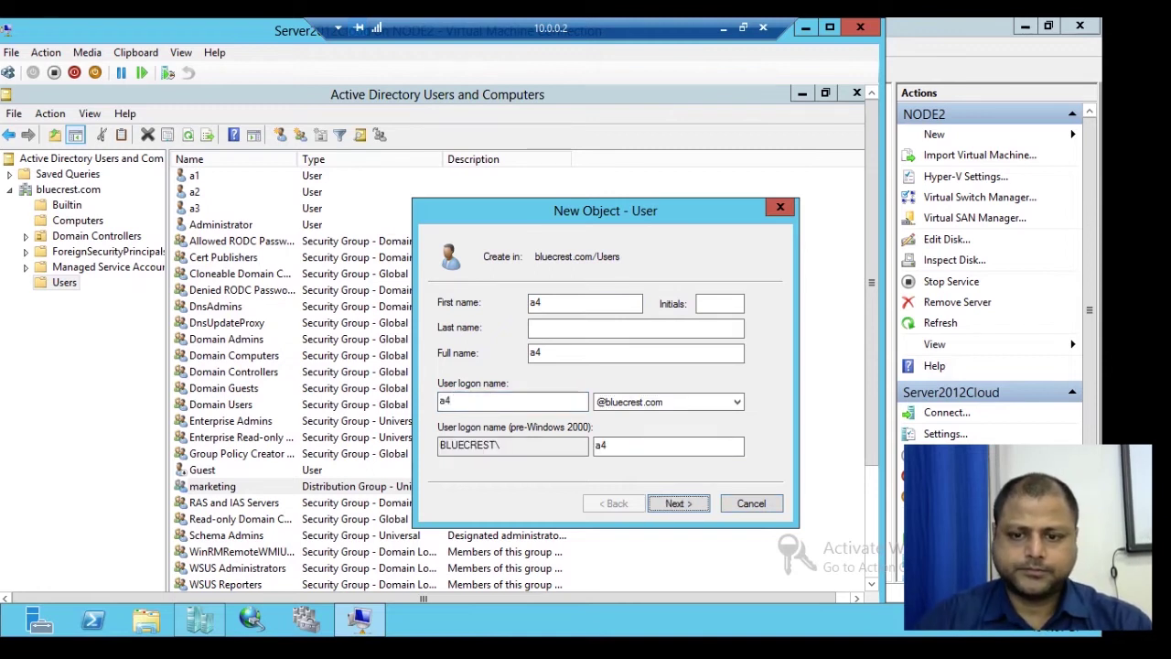
key("Return")
Step: Give a4 a password that needs no change at logon, cannot be changed, and never expires
left_click(443, 358)
left_click(442, 380)
left_click(443, 401)
left_click(649, 303)
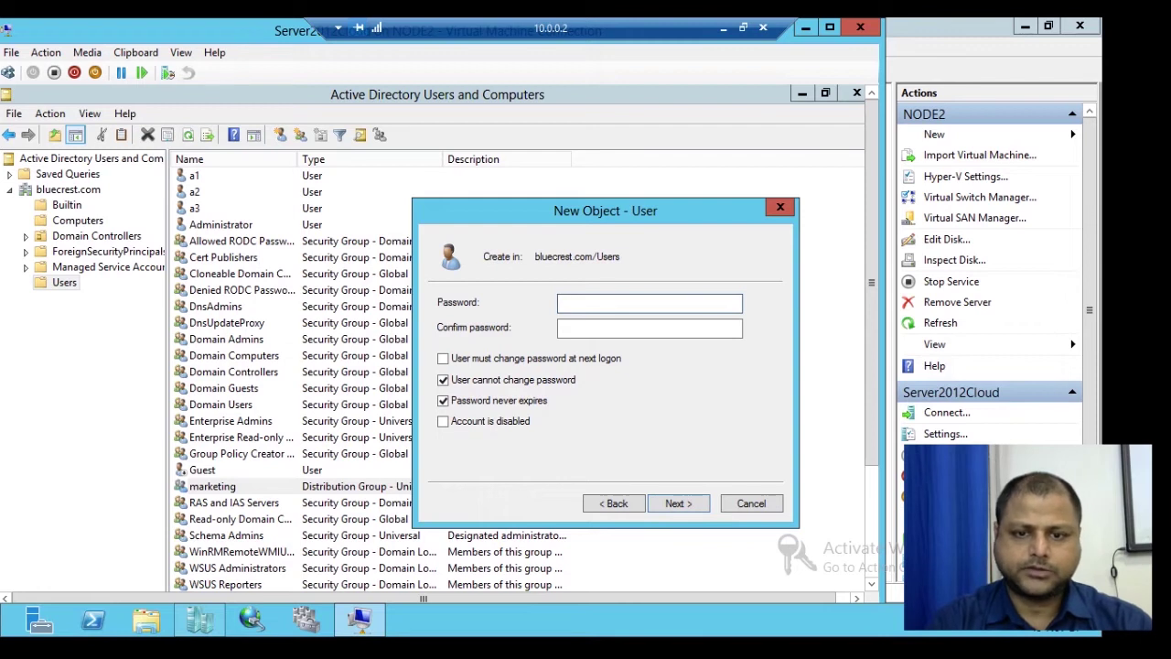
type("****")
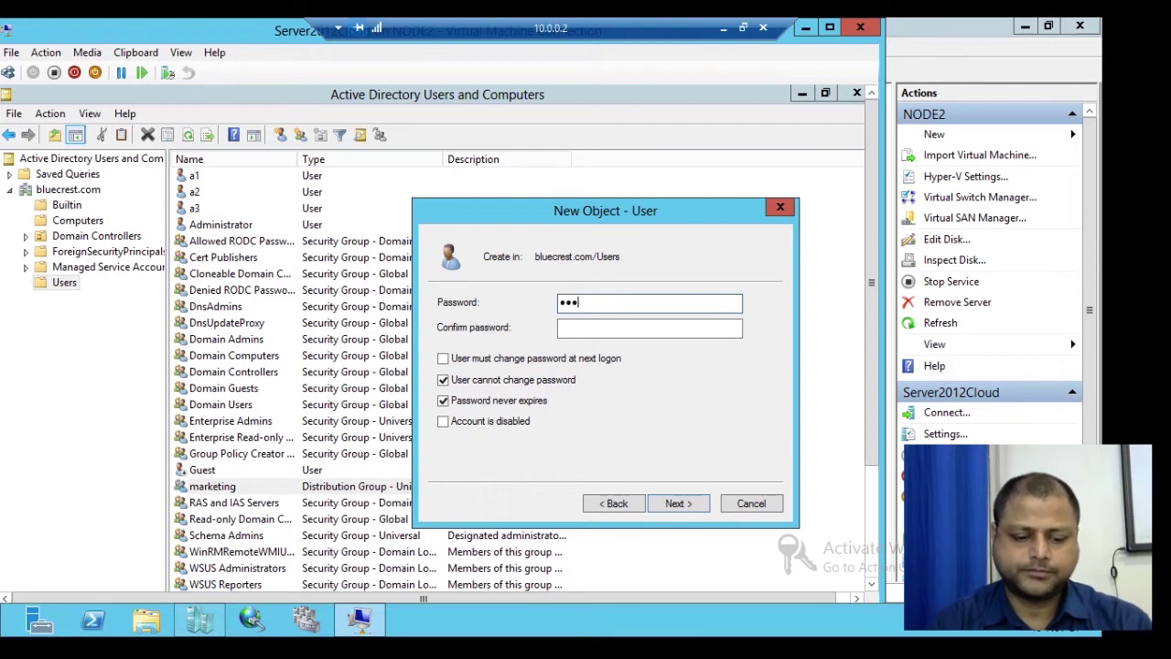
type("****")
key("BackSpace")
key("BackSpace")
key("BackSpace")
key("BackSpace")
key("BackSpace")
key("BackSpace")
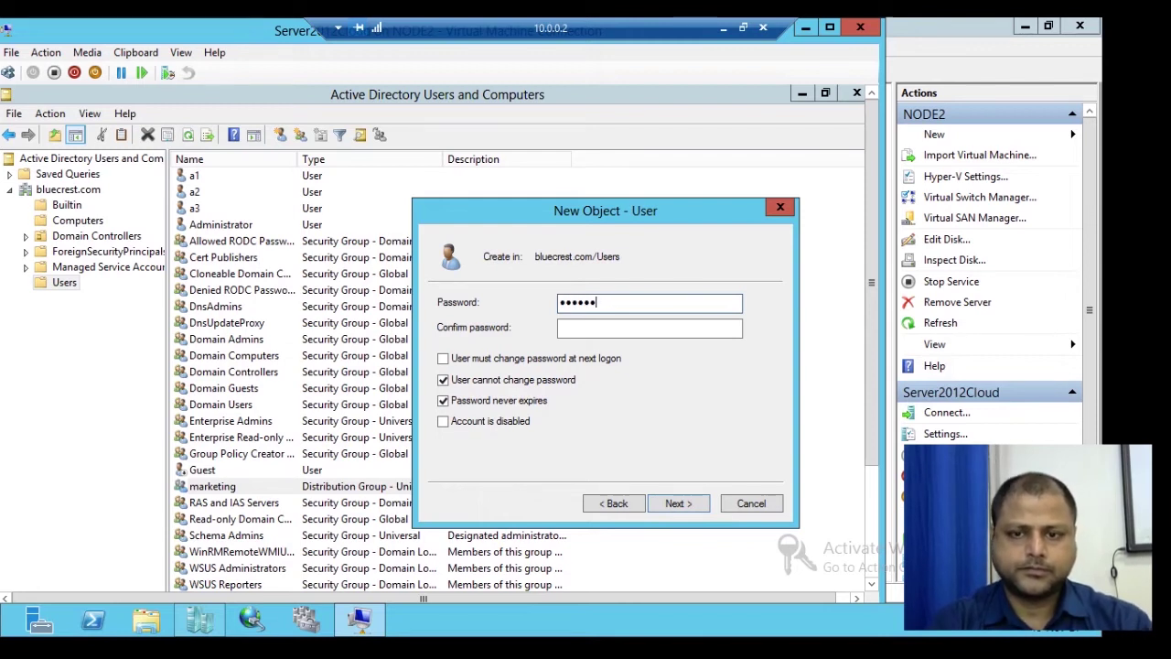
key("BackSpace")
key("BackSpace")
type("****")
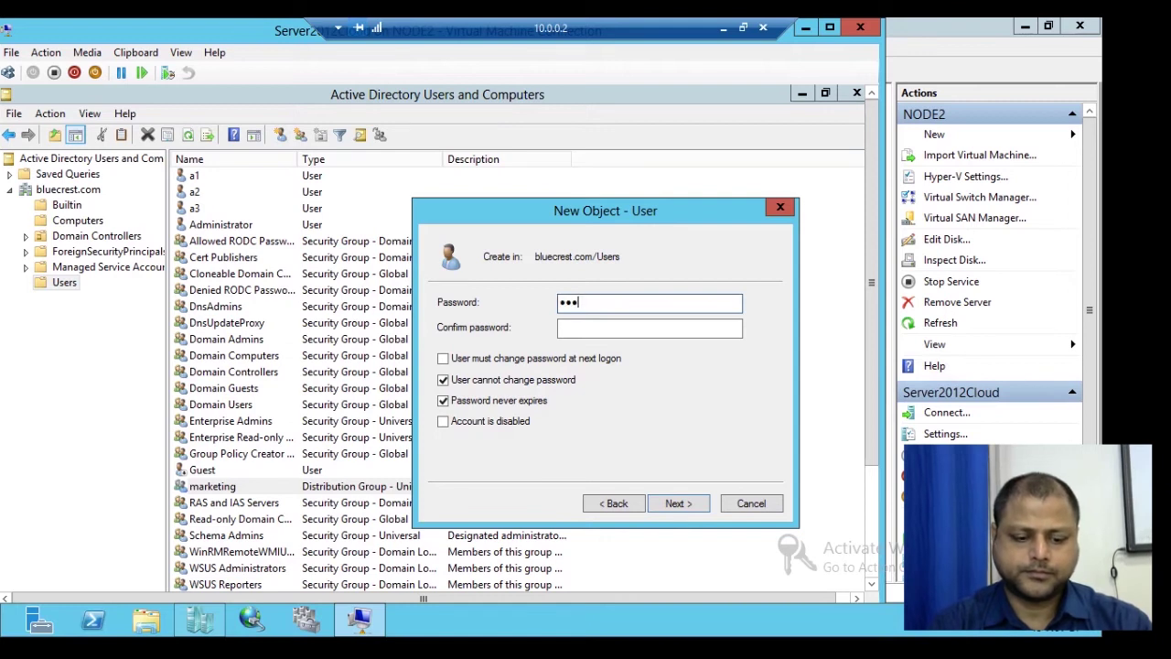
type("****")
key("Tab")
type("********")
key("Return")
key("Return")
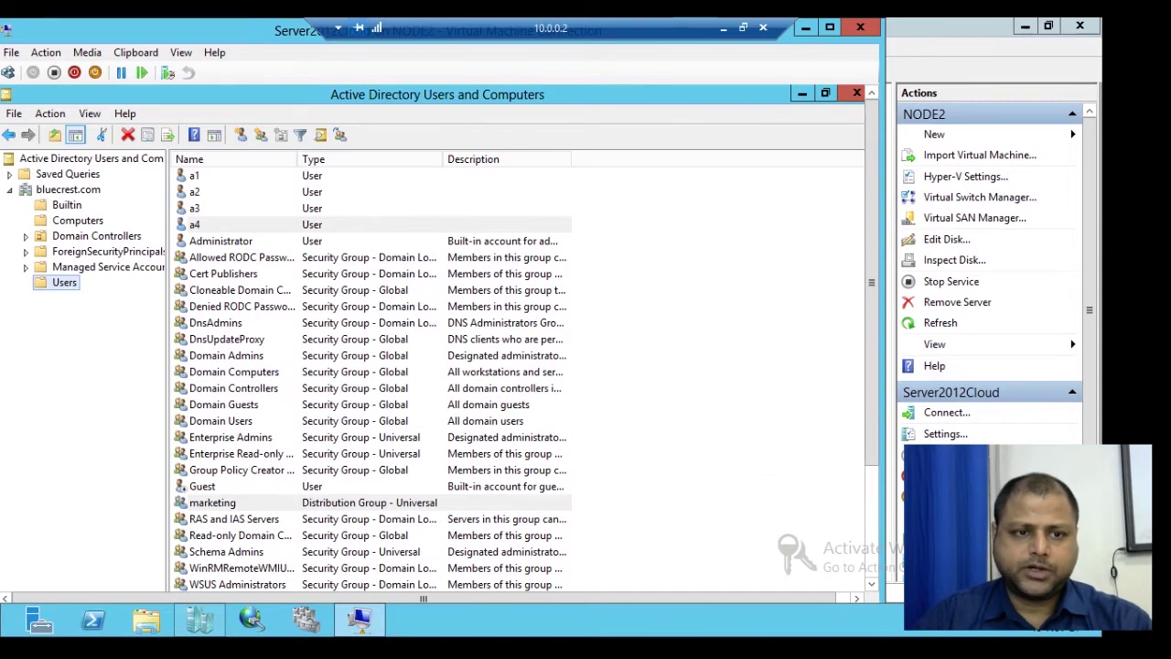
Step: Open the a4 user's properties on the Member Of list
right_click(207, 225)
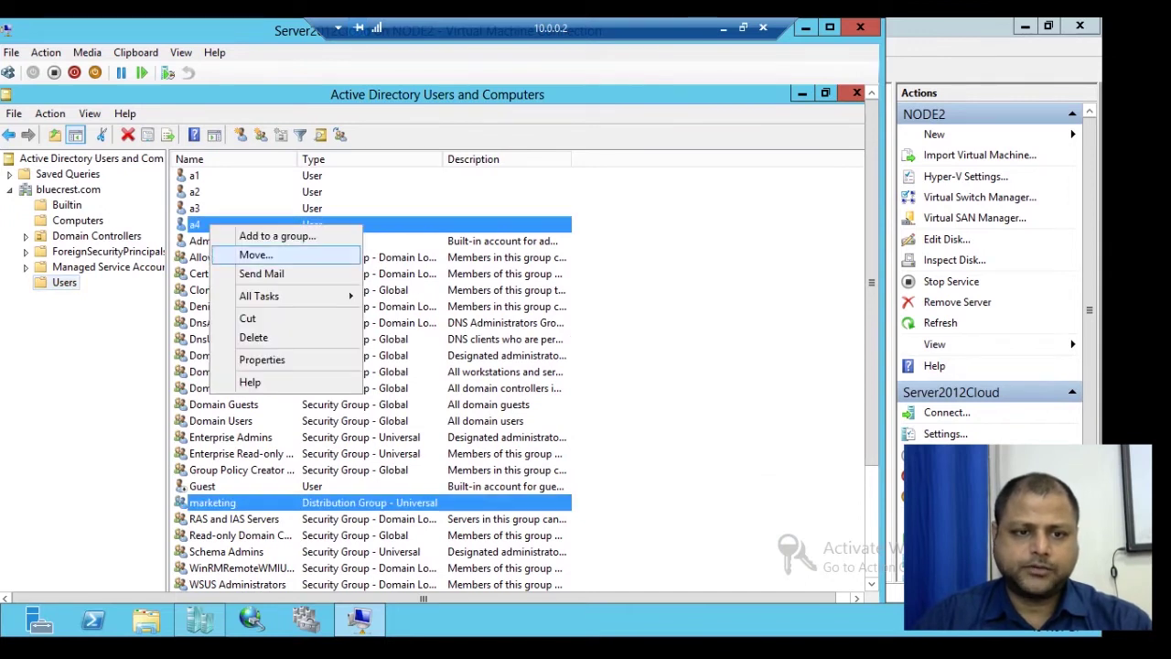
left_click(265, 359)
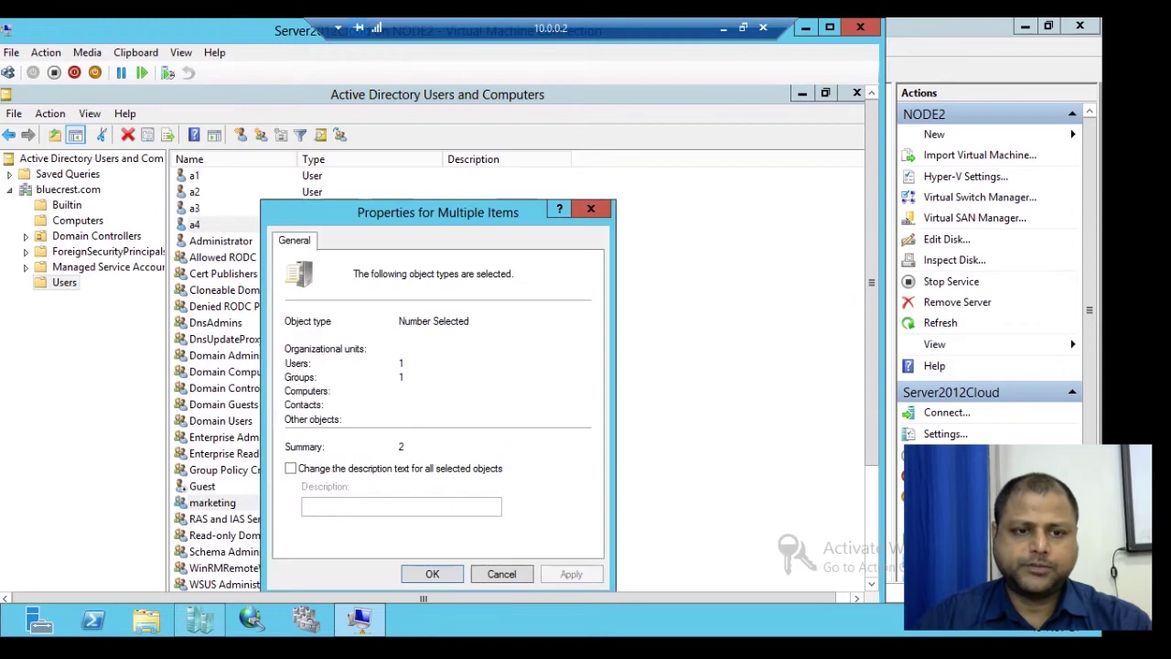
left_click(591, 209)
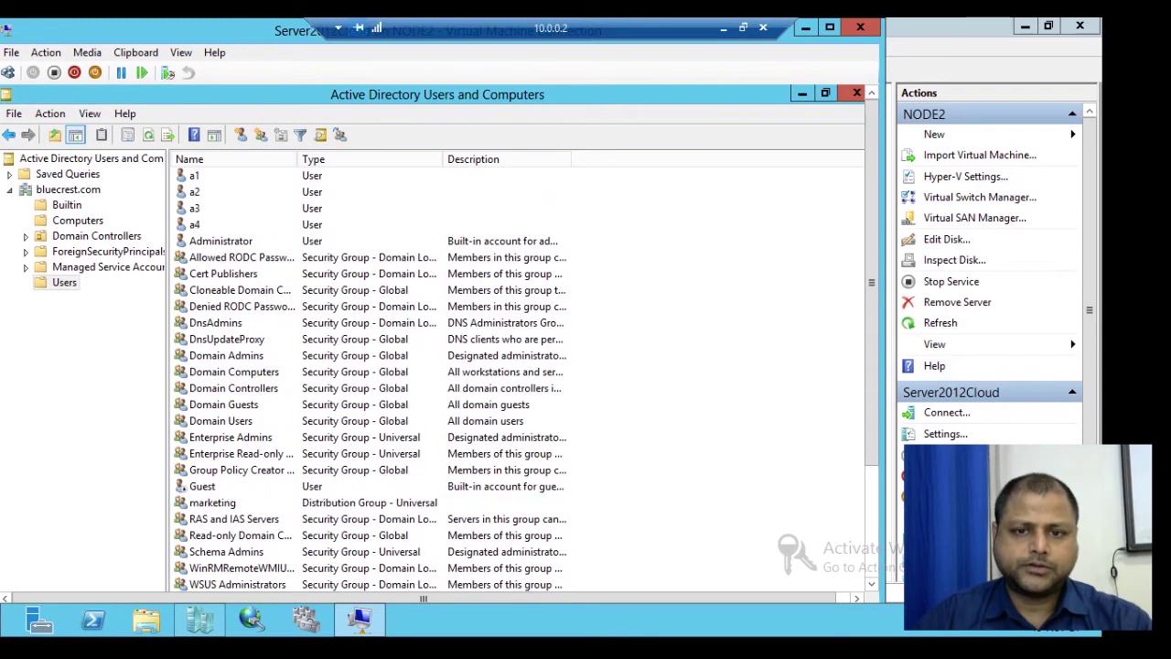
left_click(195, 225)
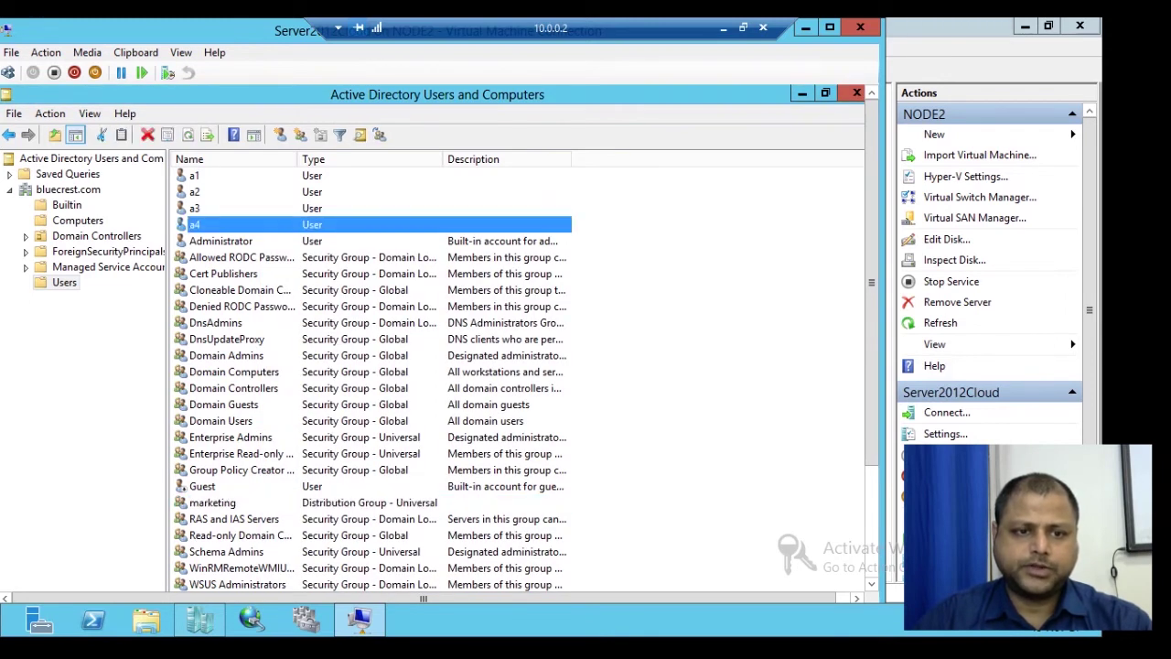
right_click(221, 224)
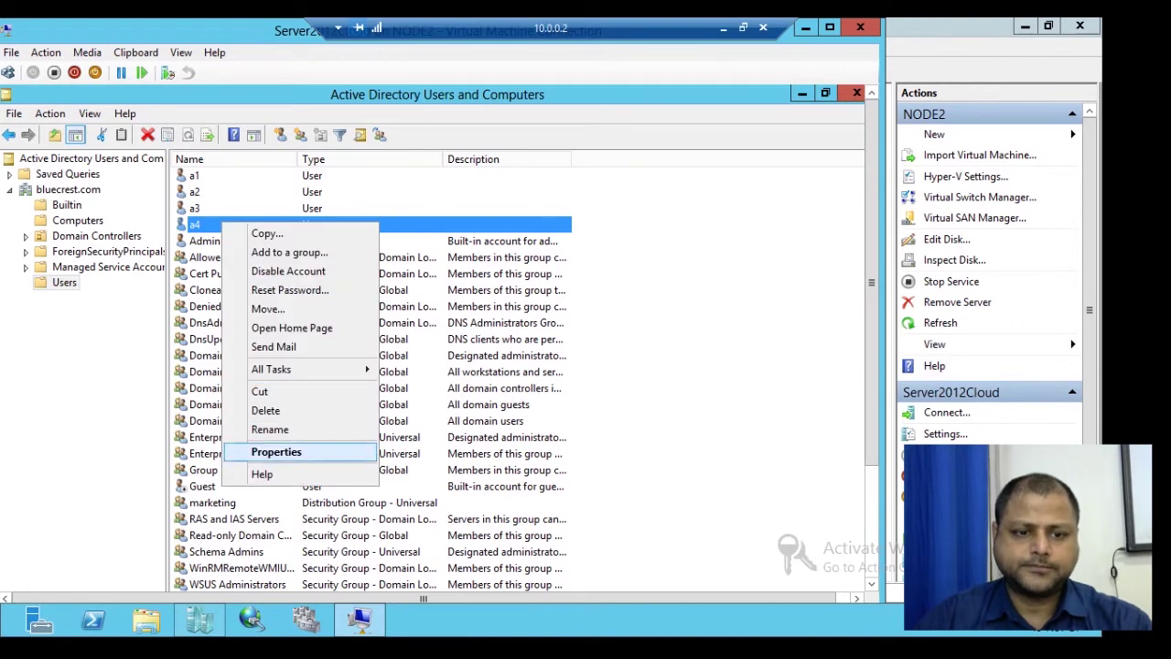
left_click(274, 449)
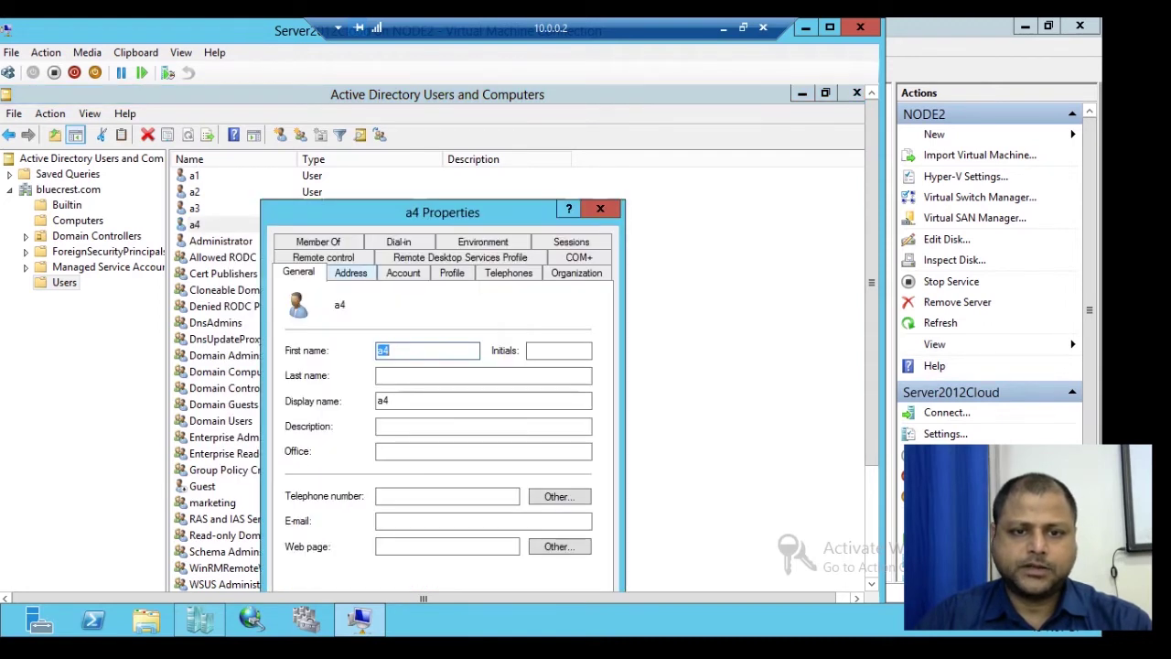
left_click(318, 242)
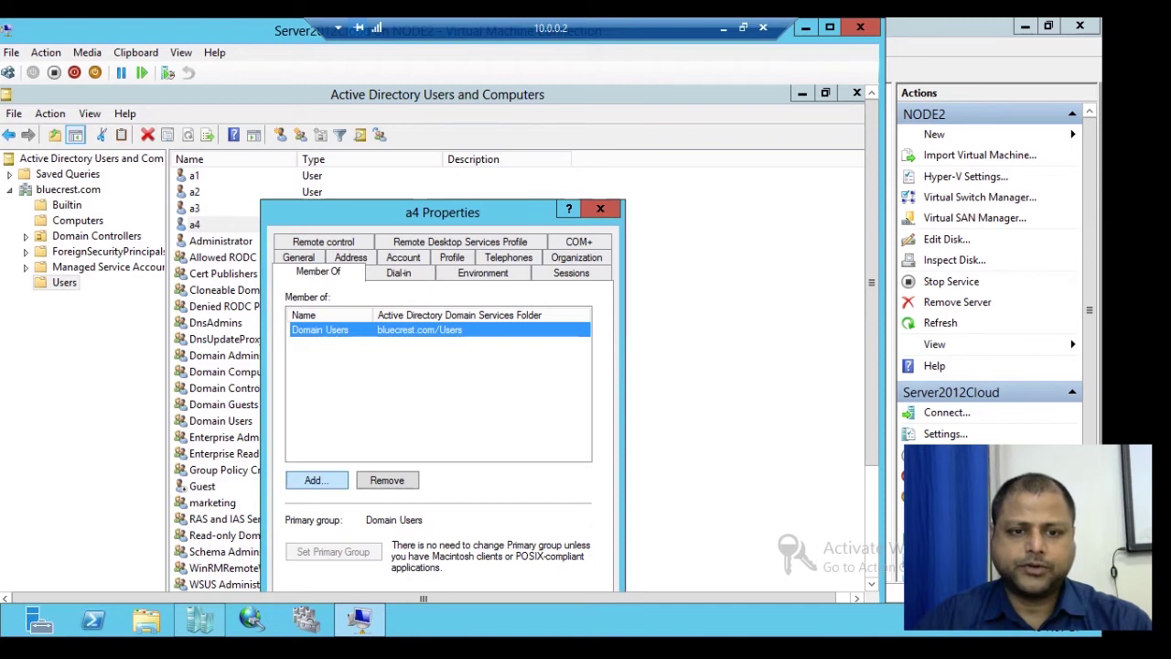
Step: Add a4 to the marketing group, apply the change and close the properties
left_click(316, 479)
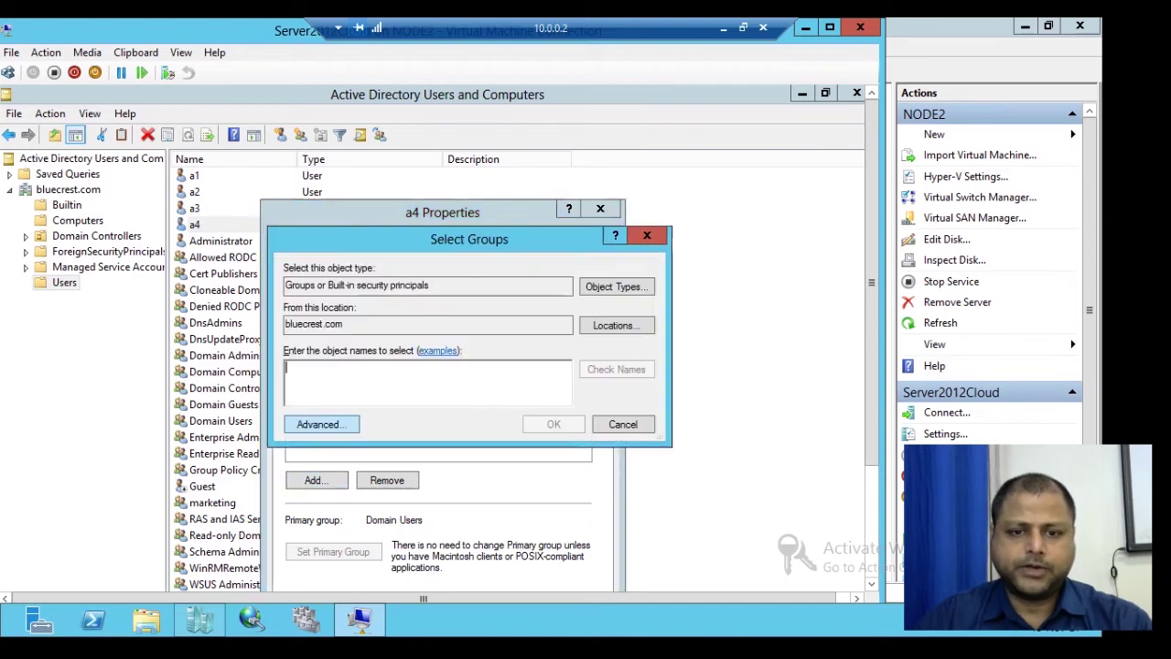
left_click(321, 424)
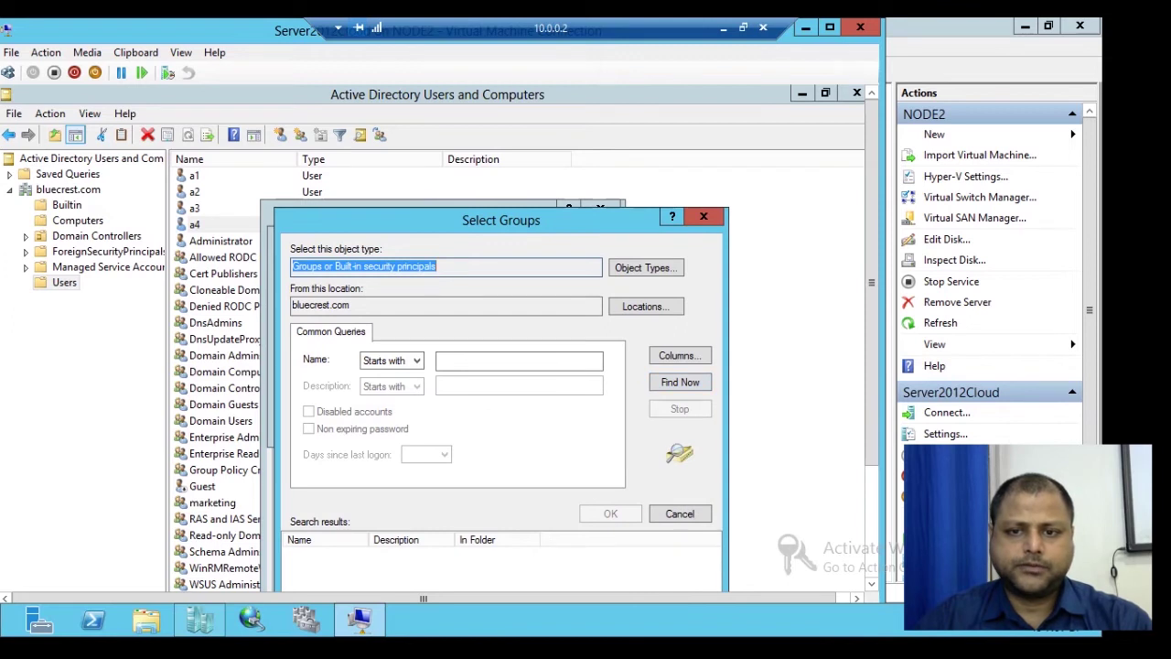
key("Return")
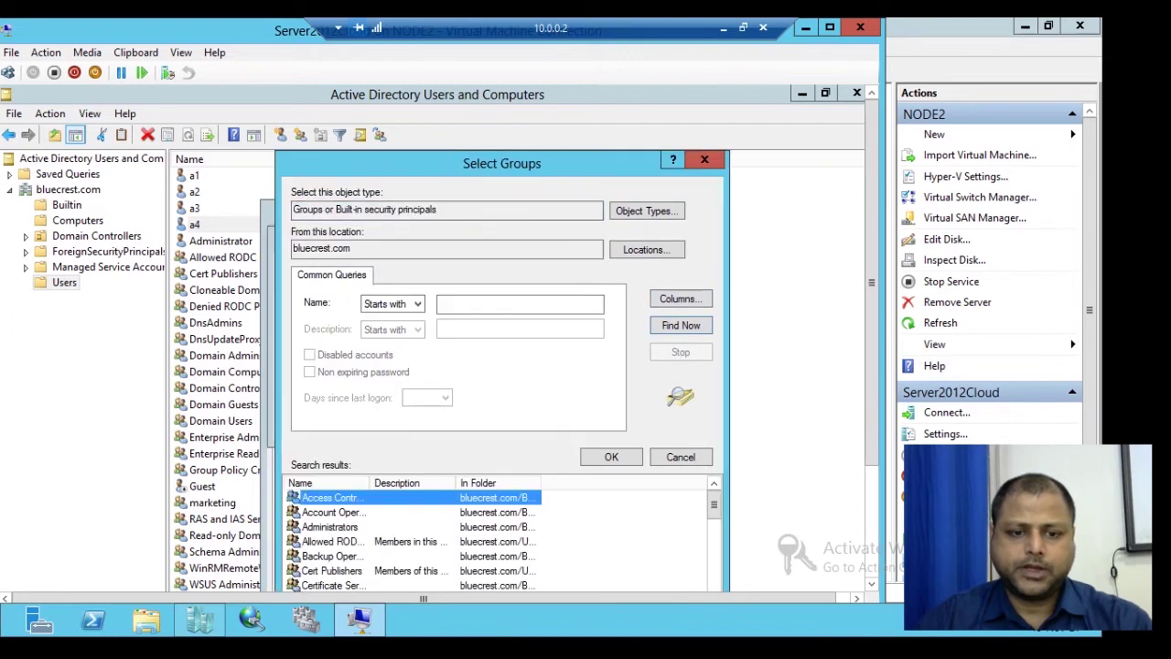
scroll(499, 540, "down", 5)
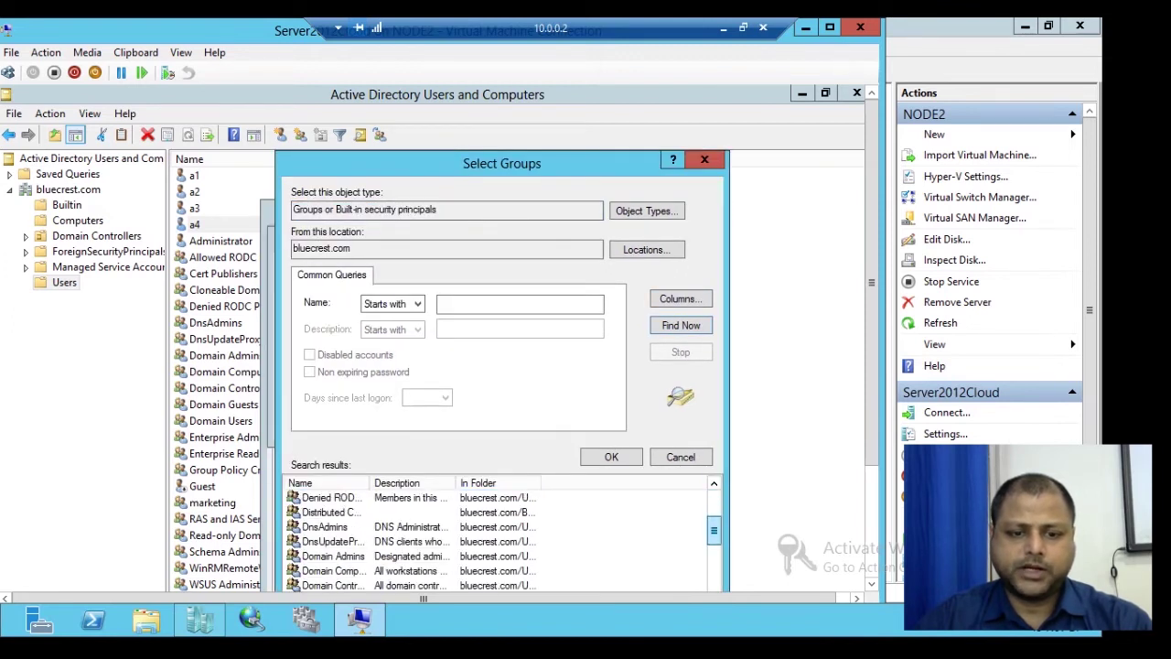
scroll(498, 540, "down", 4)
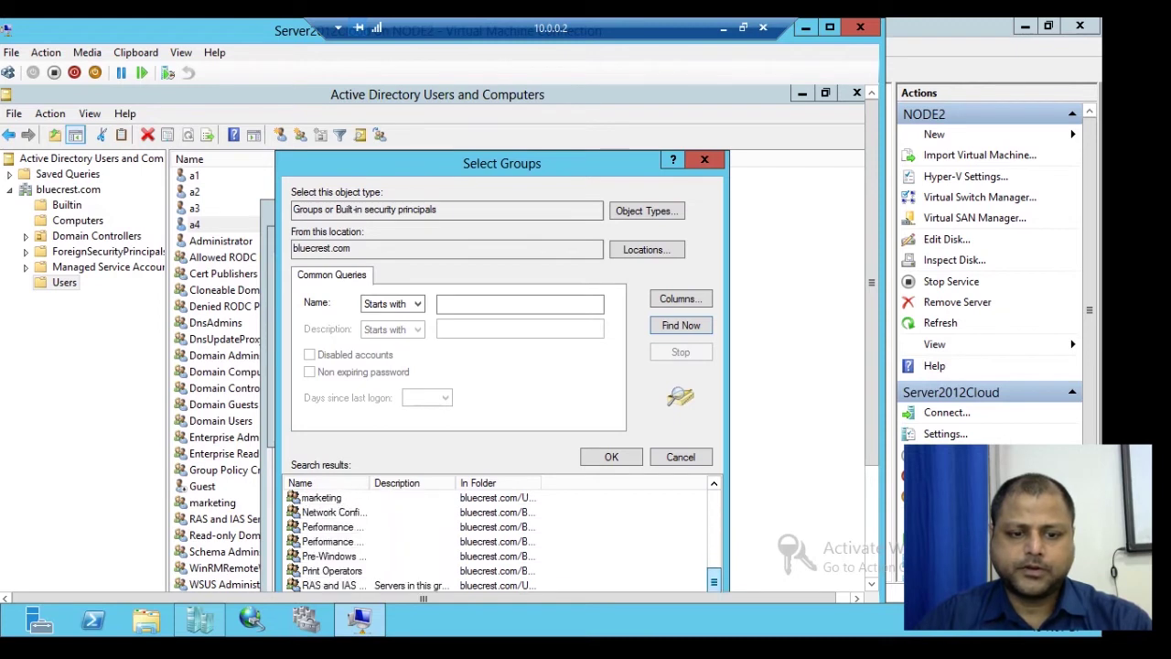
left_click(321, 497)
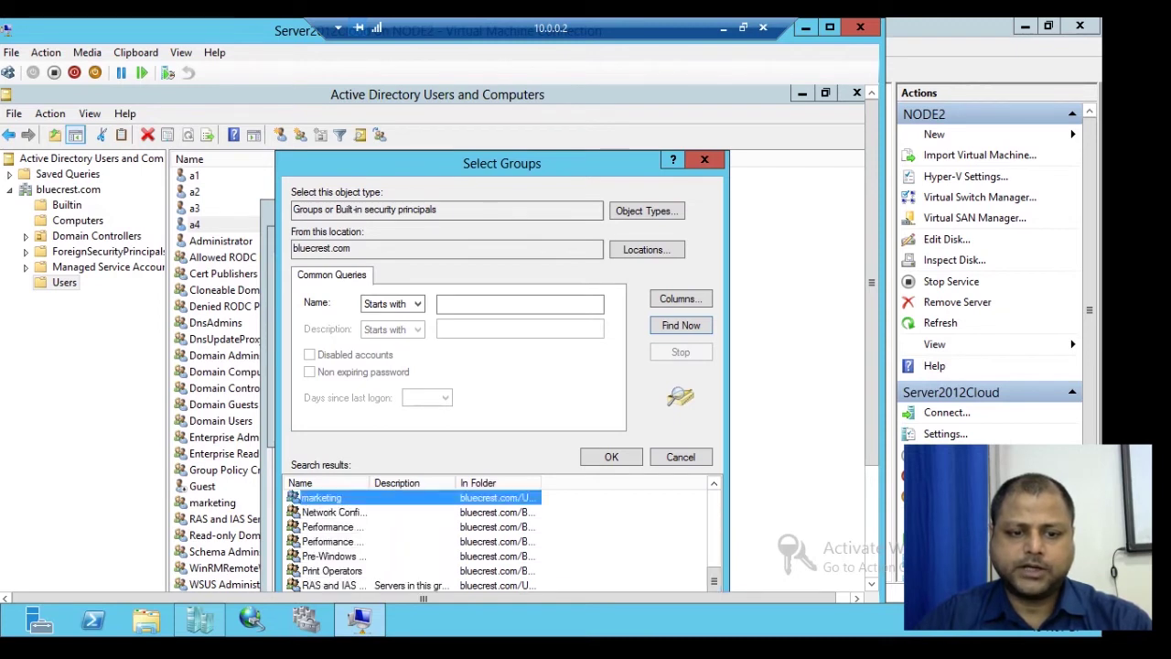
left_click(611, 456)
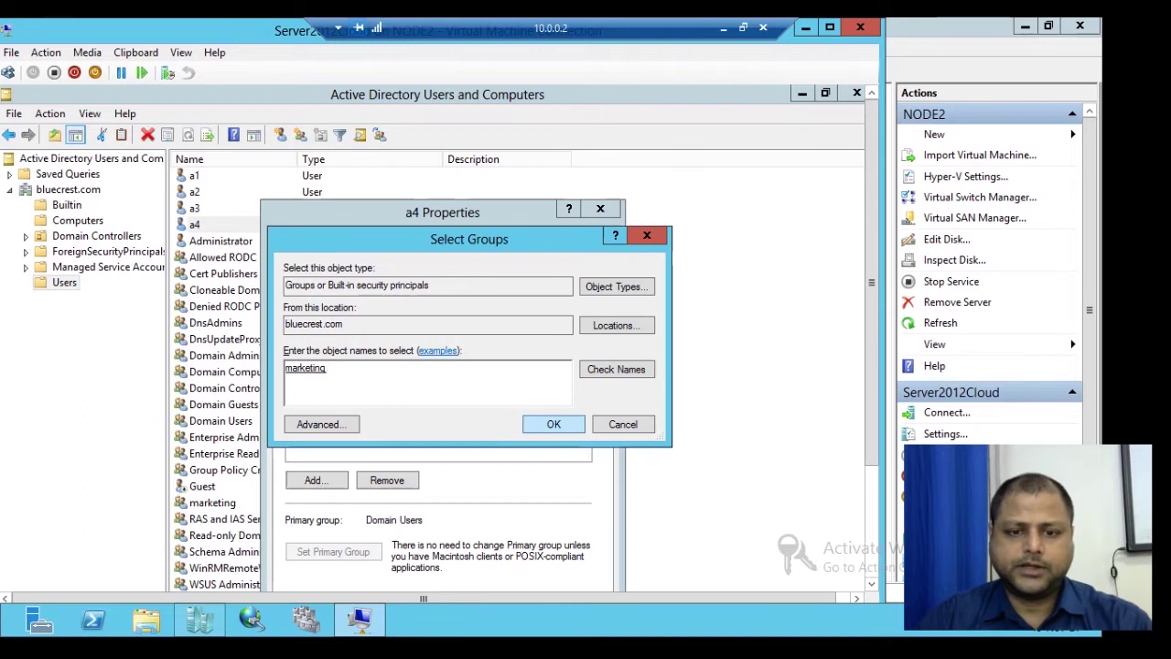
key("Return")
left_click_drag(486, 225, 526, 161)
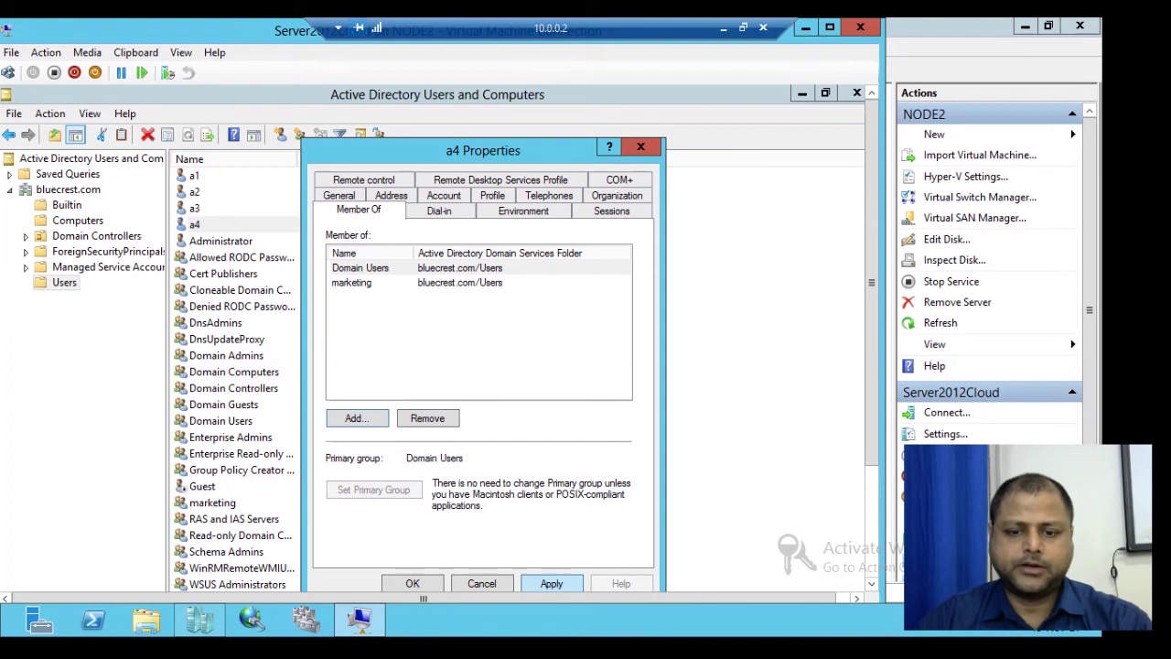
left_click(551, 583)
left_click(412, 584)
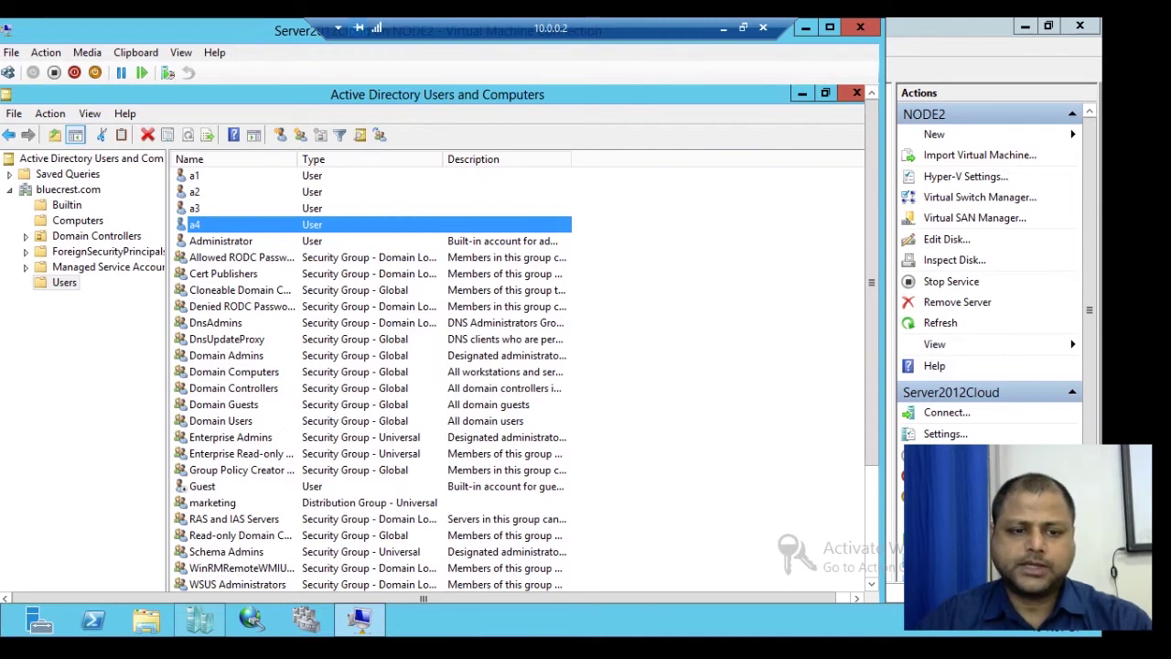
right_click(252, 505)
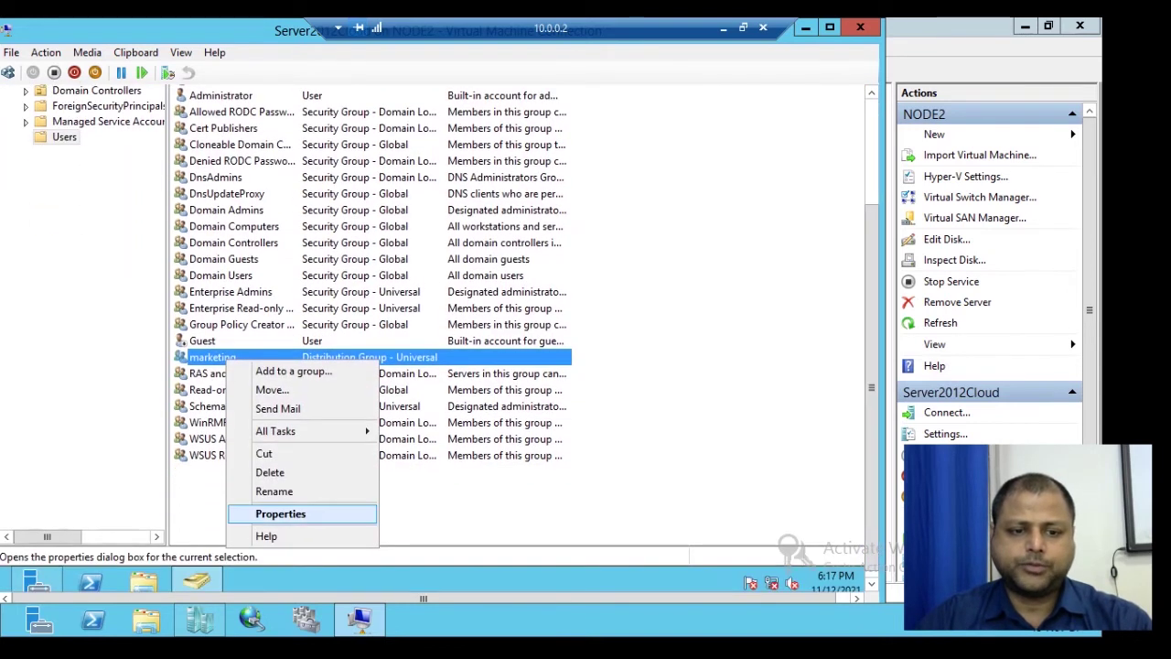
left_click(281, 513)
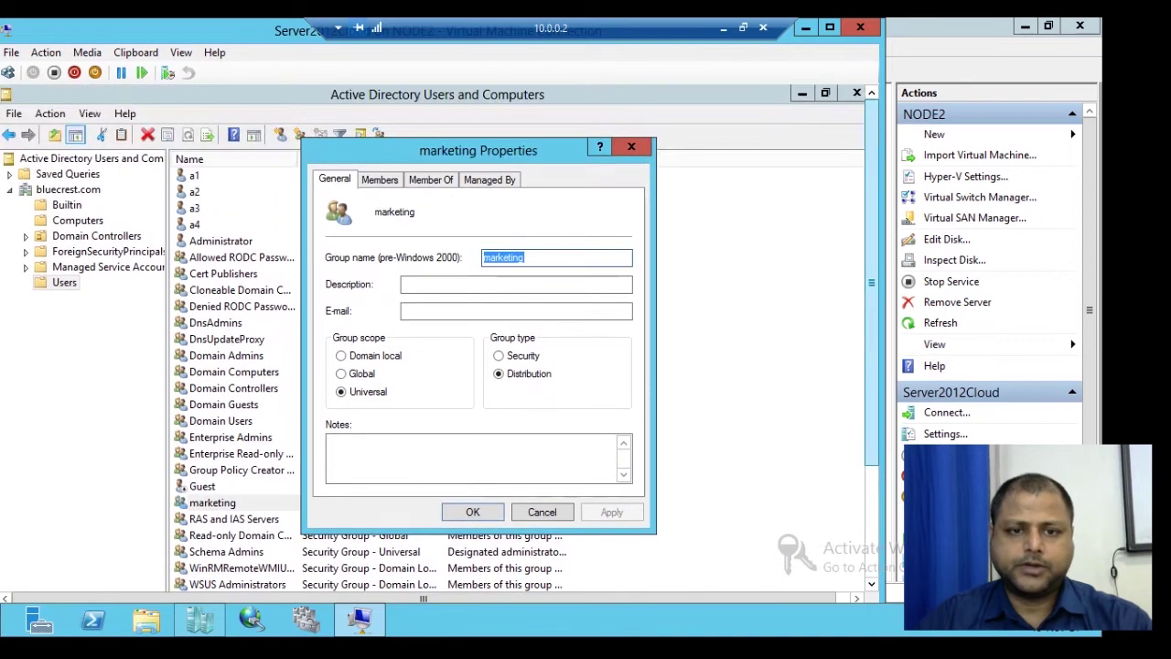
left_click(378, 179)
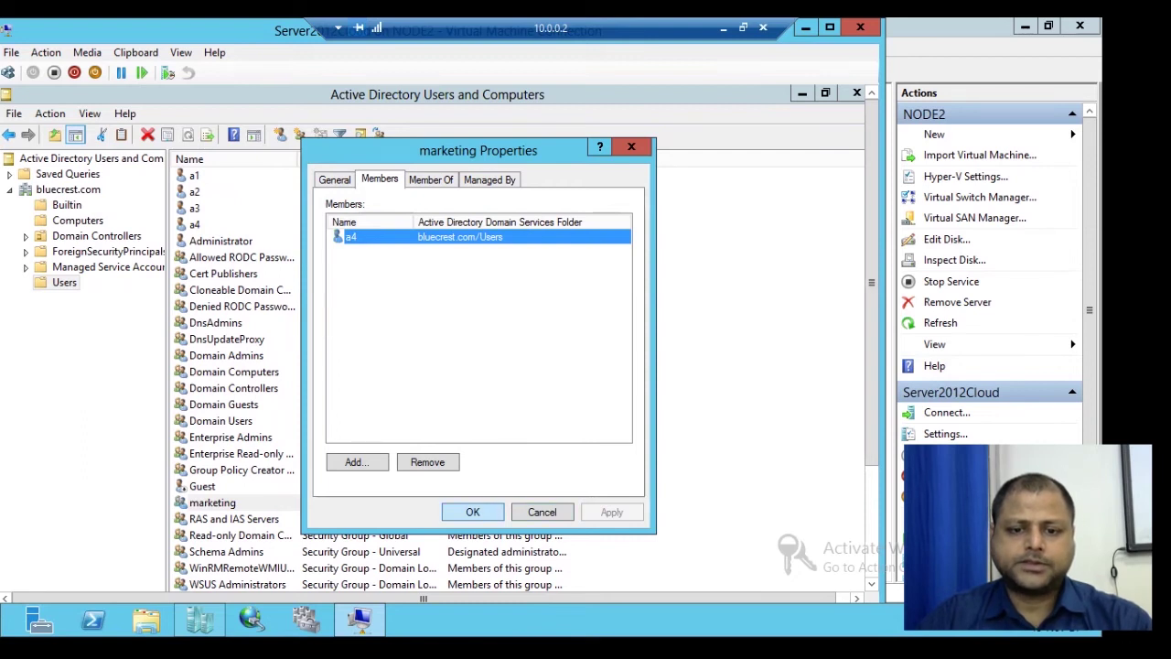
left_click(541, 511)
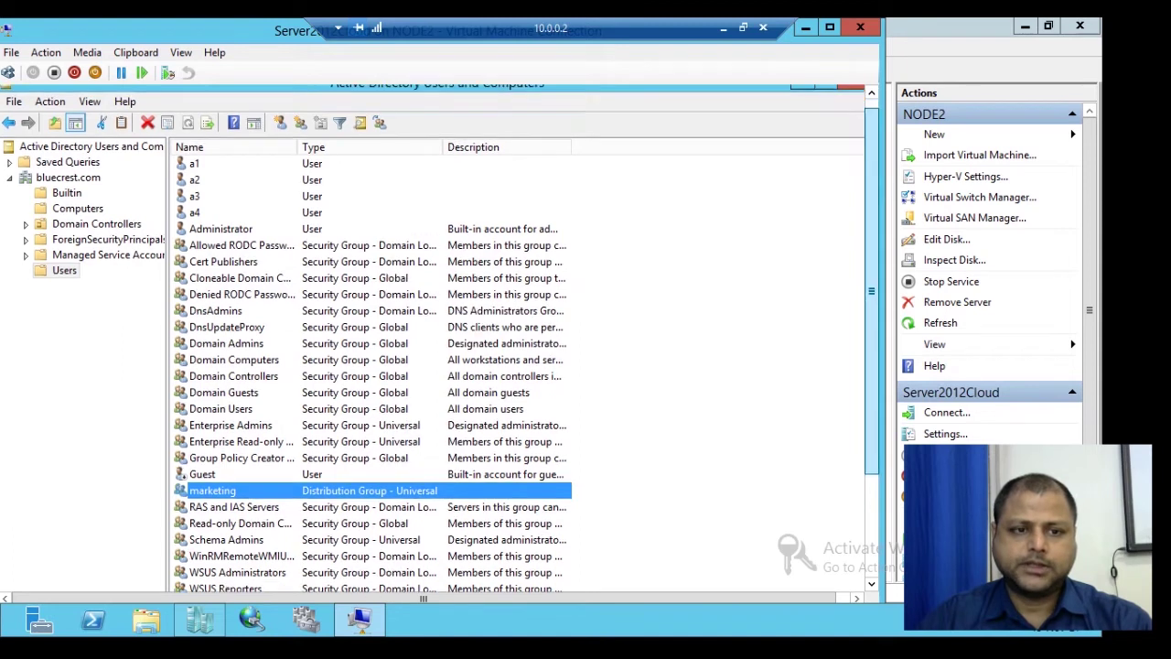
scroll(439, 338, "down", 3)
scroll(439, 339, "up", 3)
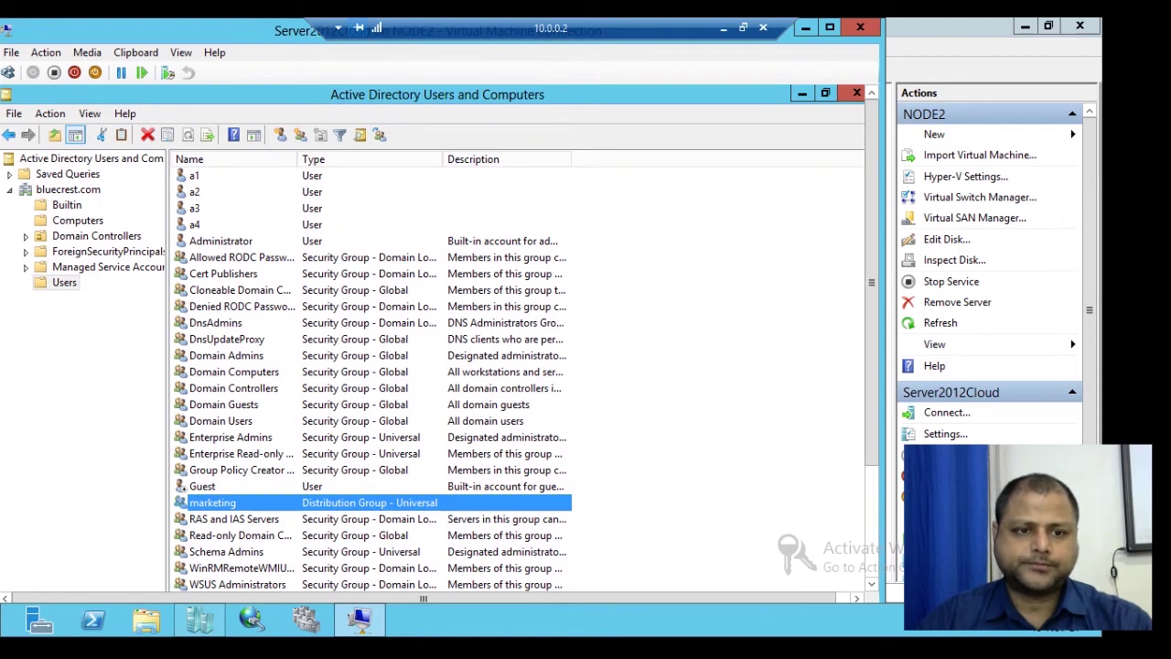
Step: Reset the Administrator password to a new value, with 'User must change password at next logon' cleared
right_click(213, 240)
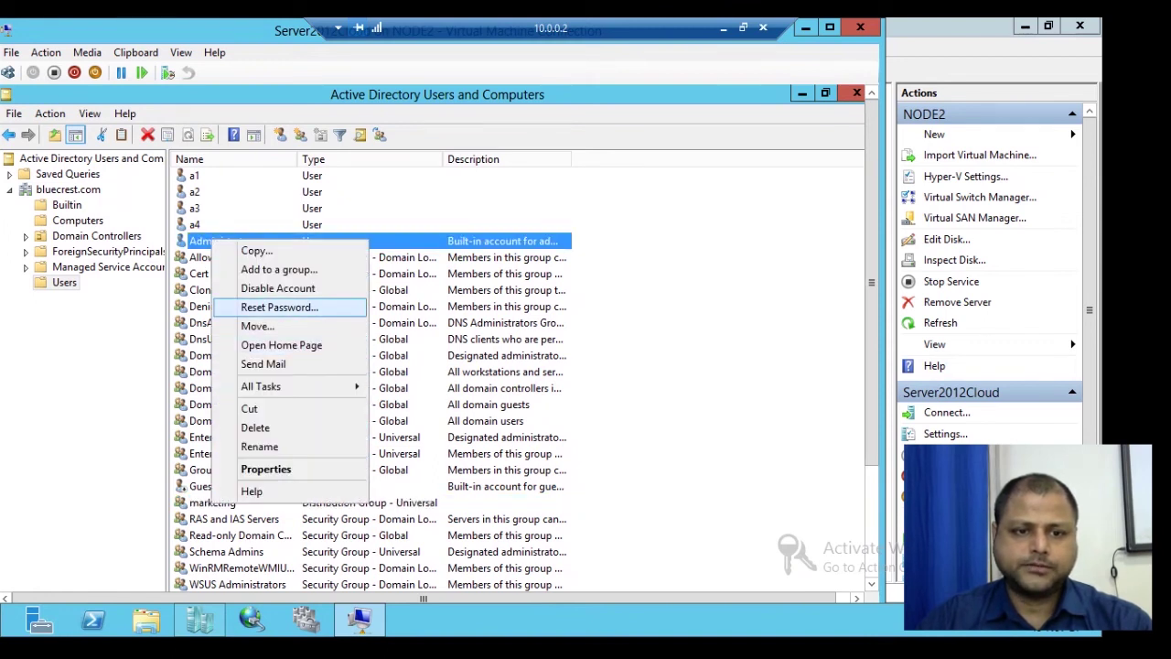
left_click(279, 307)
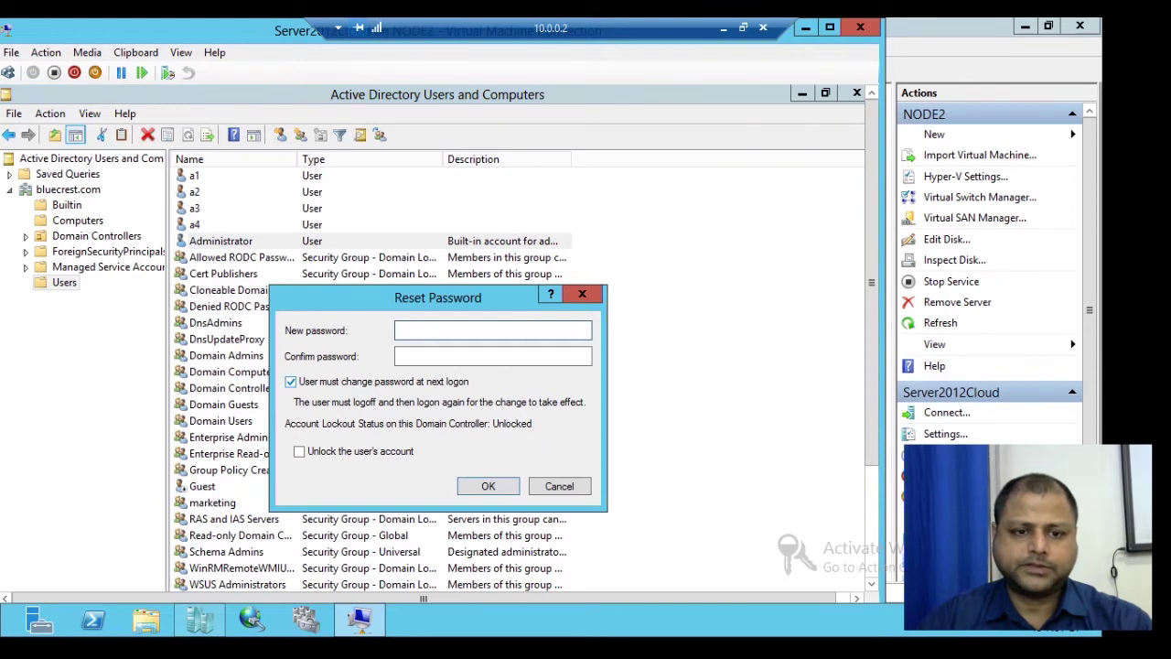
left_click(290, 381)
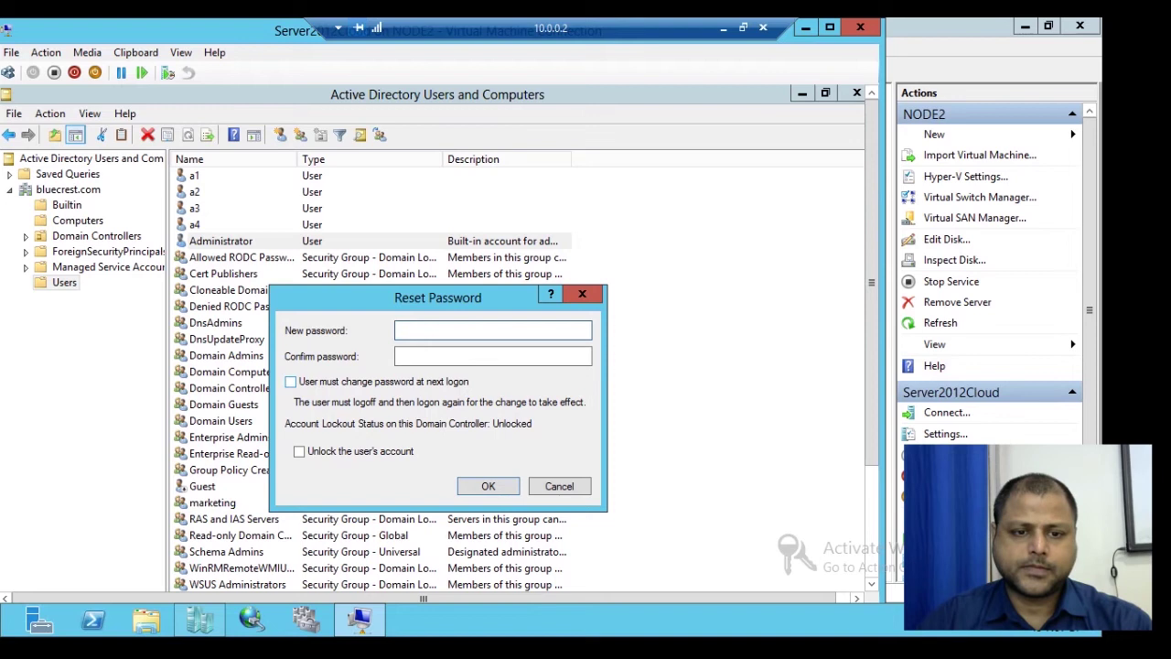
left_click(290, 381)
left_click(290, 382)
left_click(492, 330)
type("password")
key("Tab")
type("password")
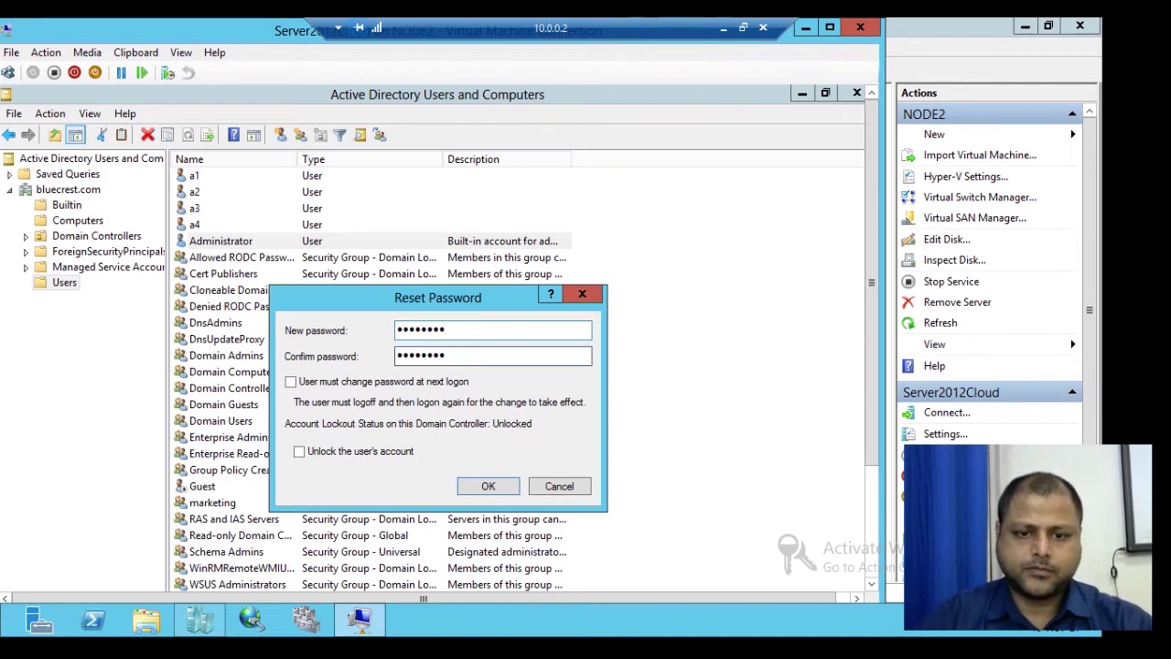
key("Return")
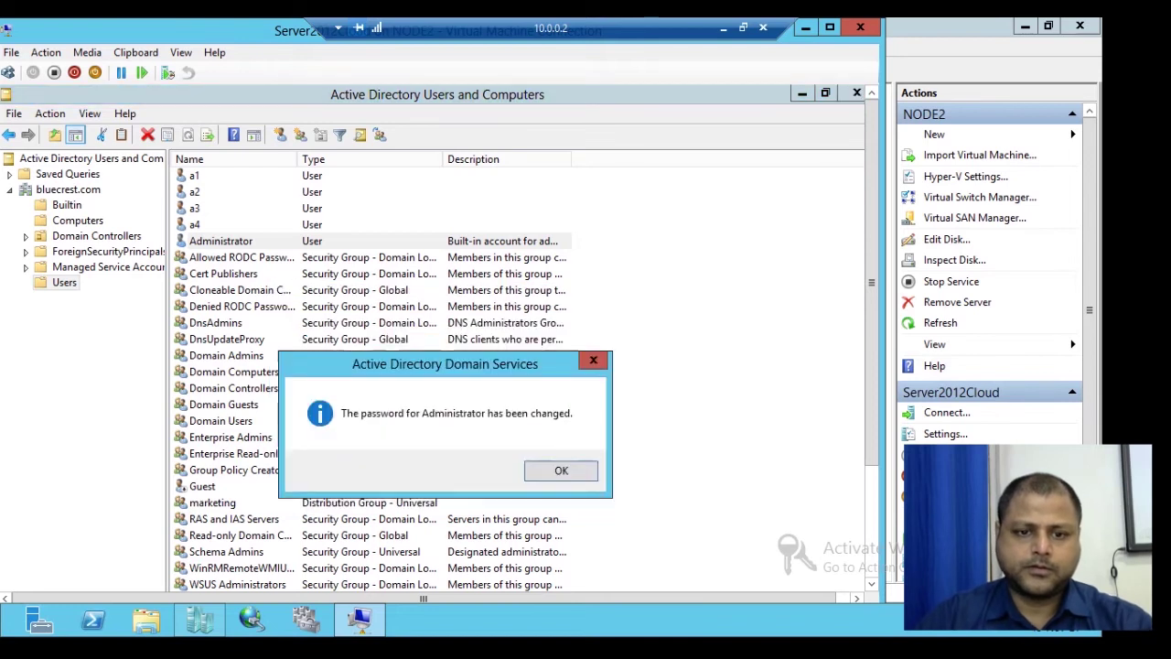
key("Return")
right_click(239, 242)
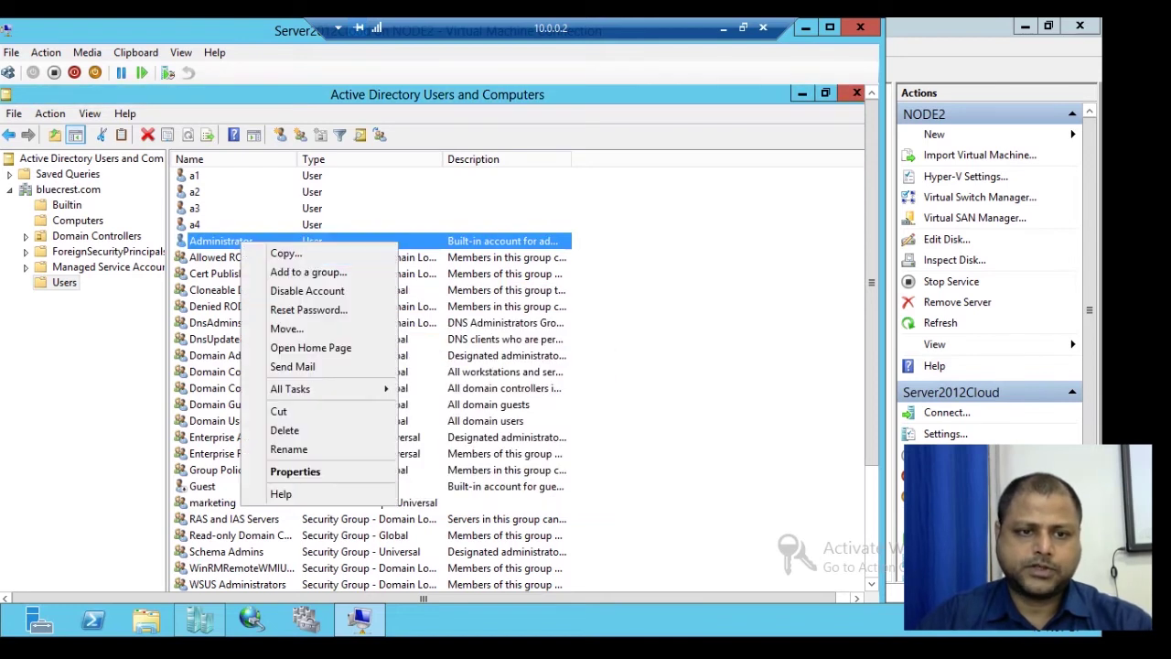
left_click(275, 469)
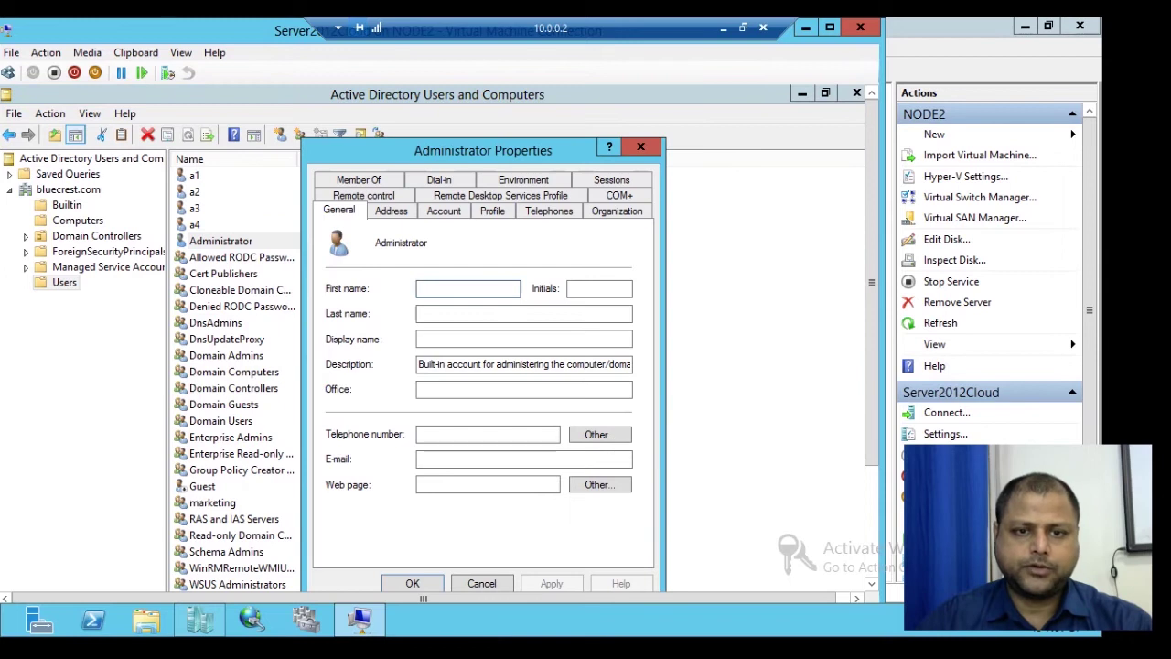
left_click(444, 210)
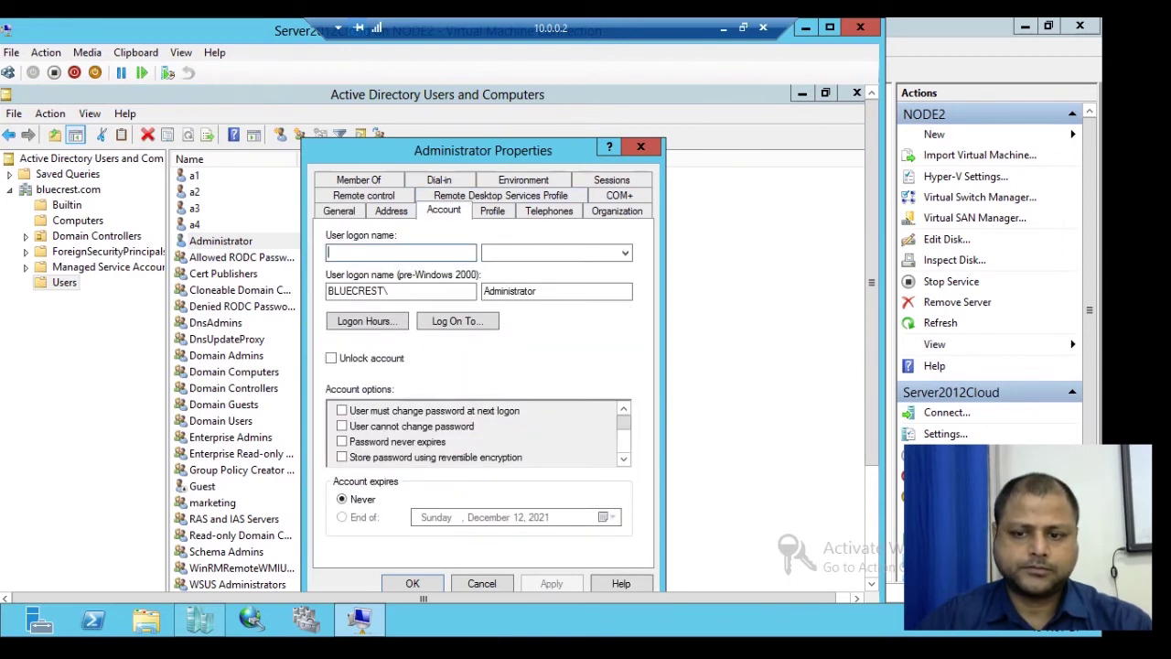
mouse_move(871, 283)
left_mouse_down()
mouse_move(872, 333)
mouse_move(872, 282)
left_mouse_up()
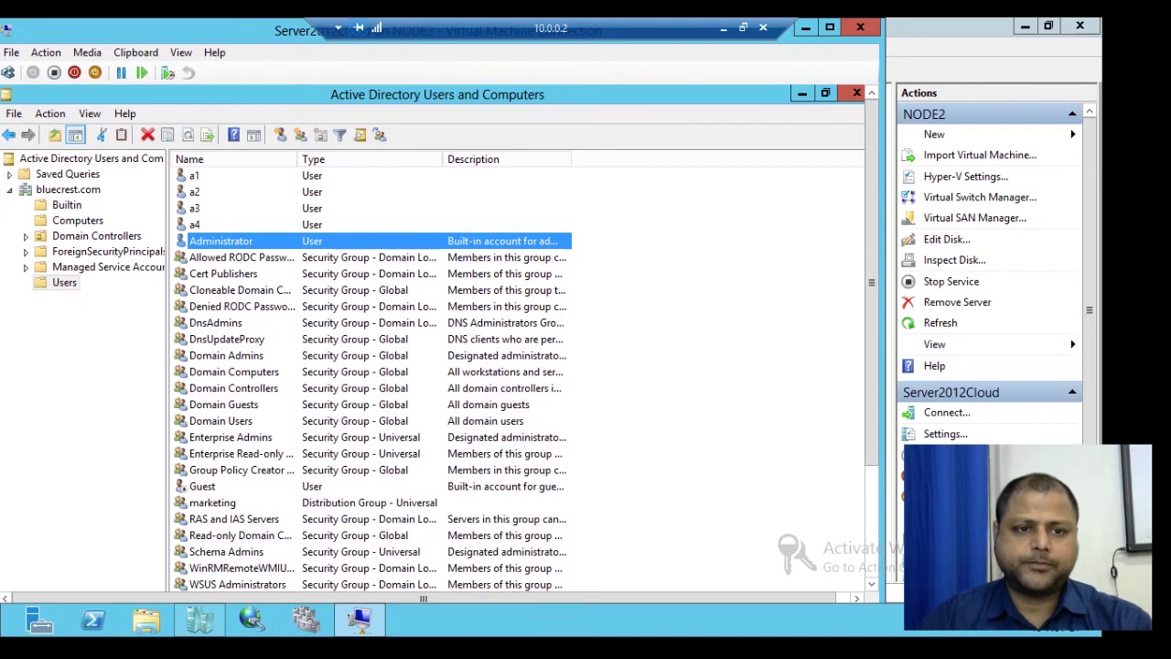
left_click_drag(872, 283, 872, 393)
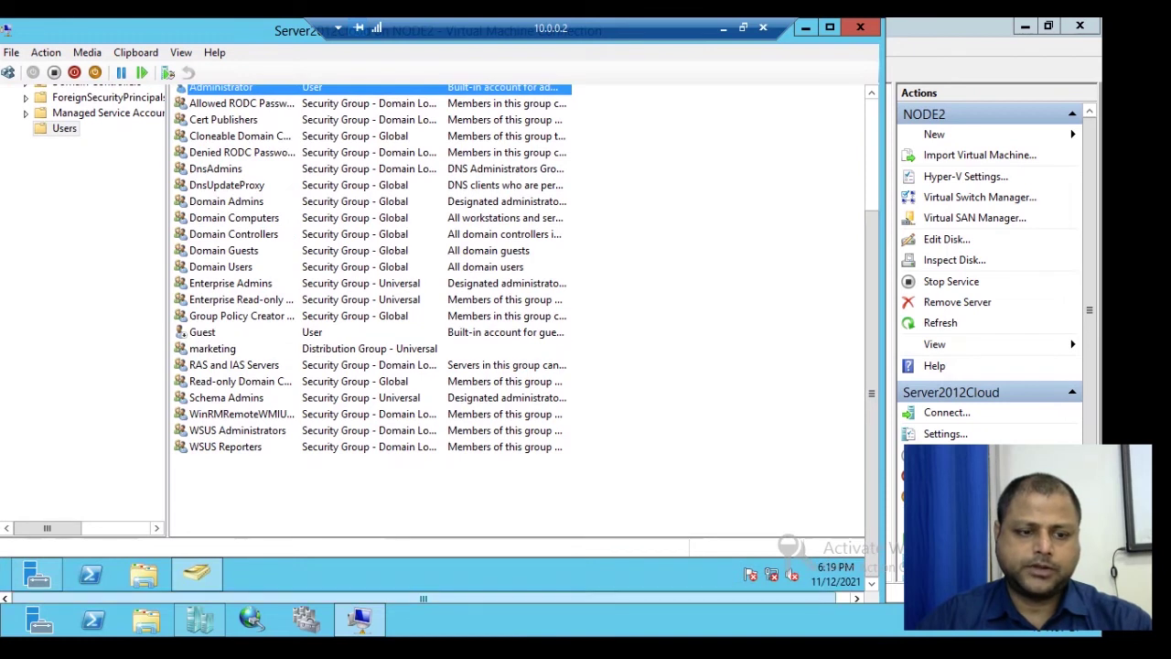
left_click_drag(872, 394, 872, 283)
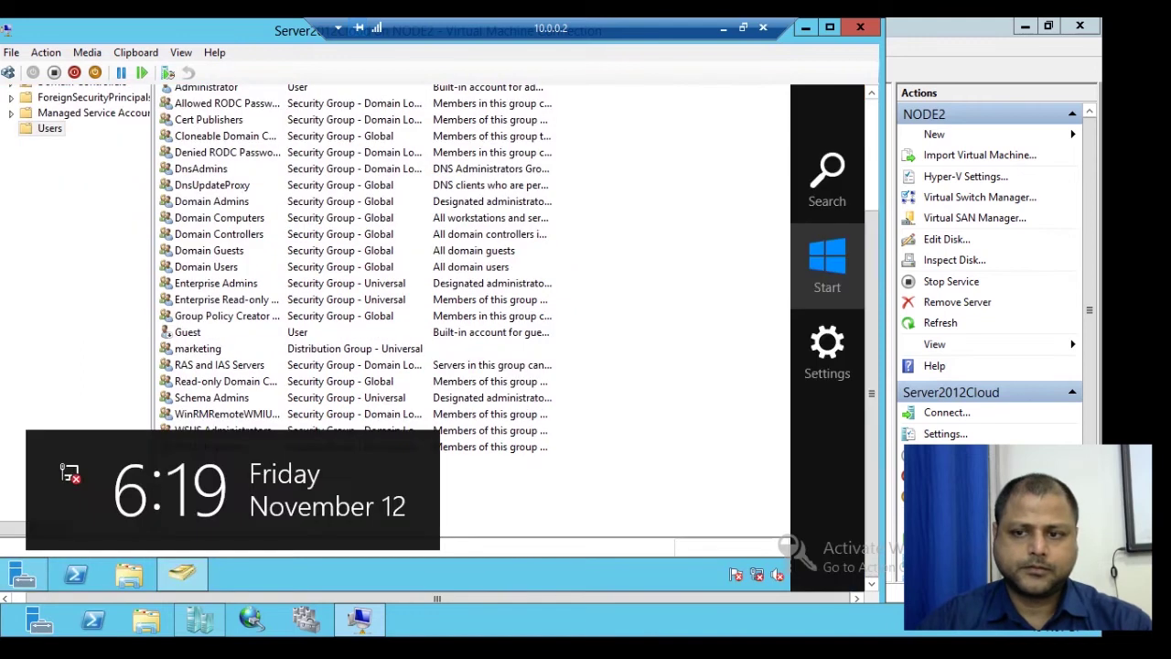
Step: Sign the administrator out from the Start screen's account menu
left_click(827, 265)
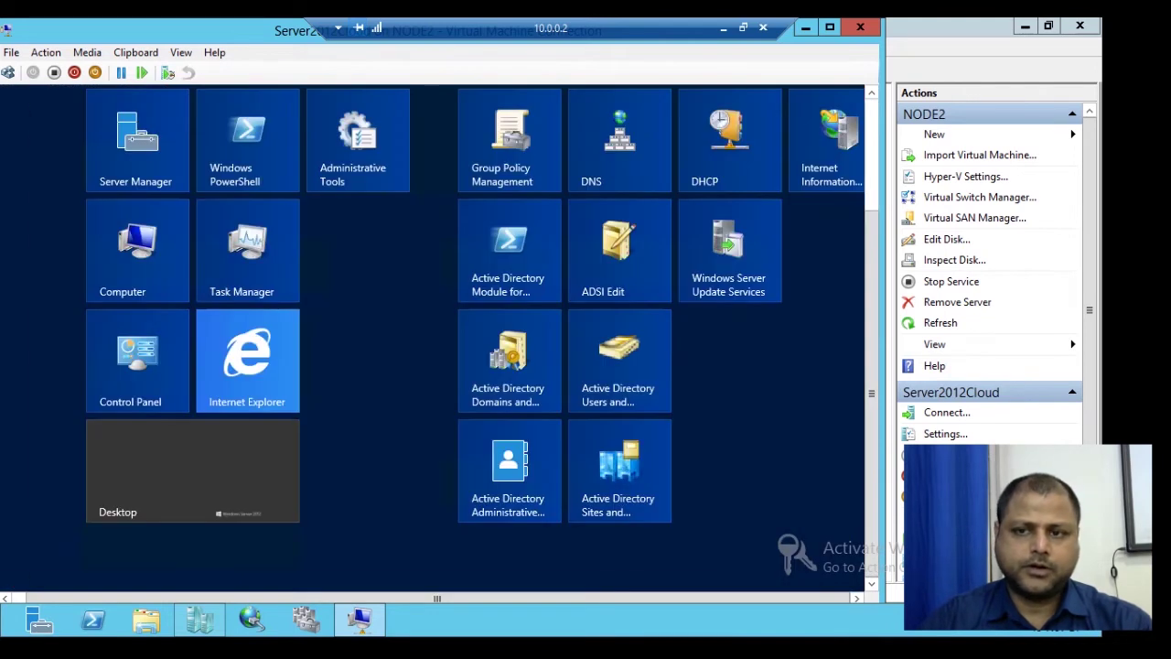
scroll(432, 331, "down", 1)
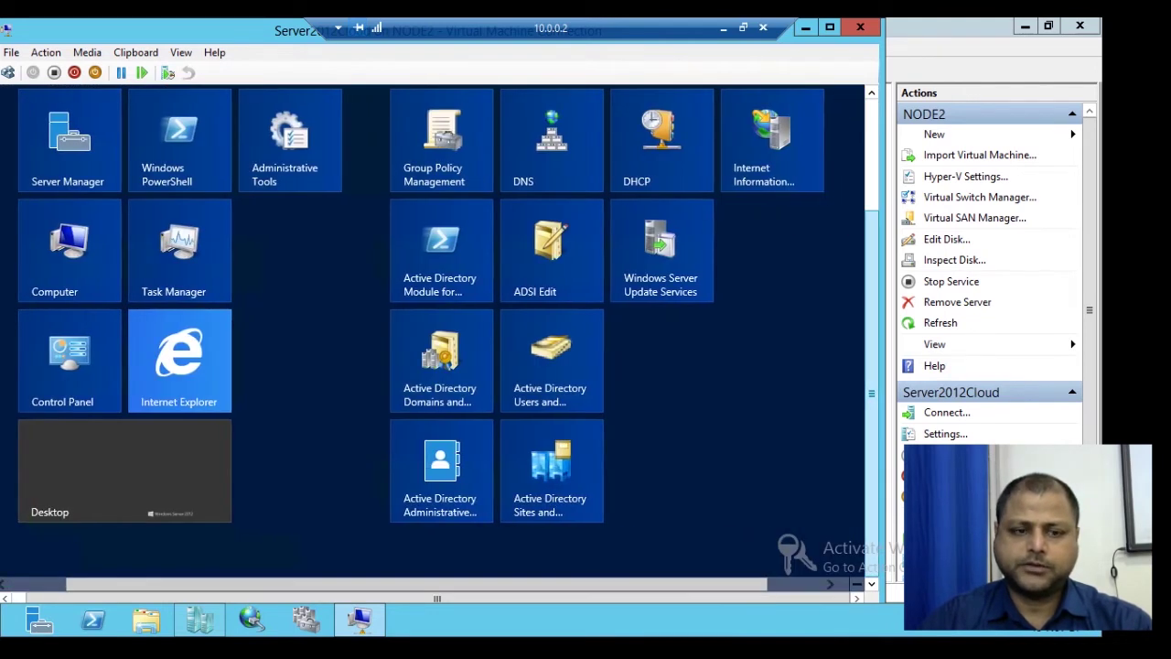
scroll(431, 331, "up", 2)
left_click(732, 153)
left_click(631, 236)
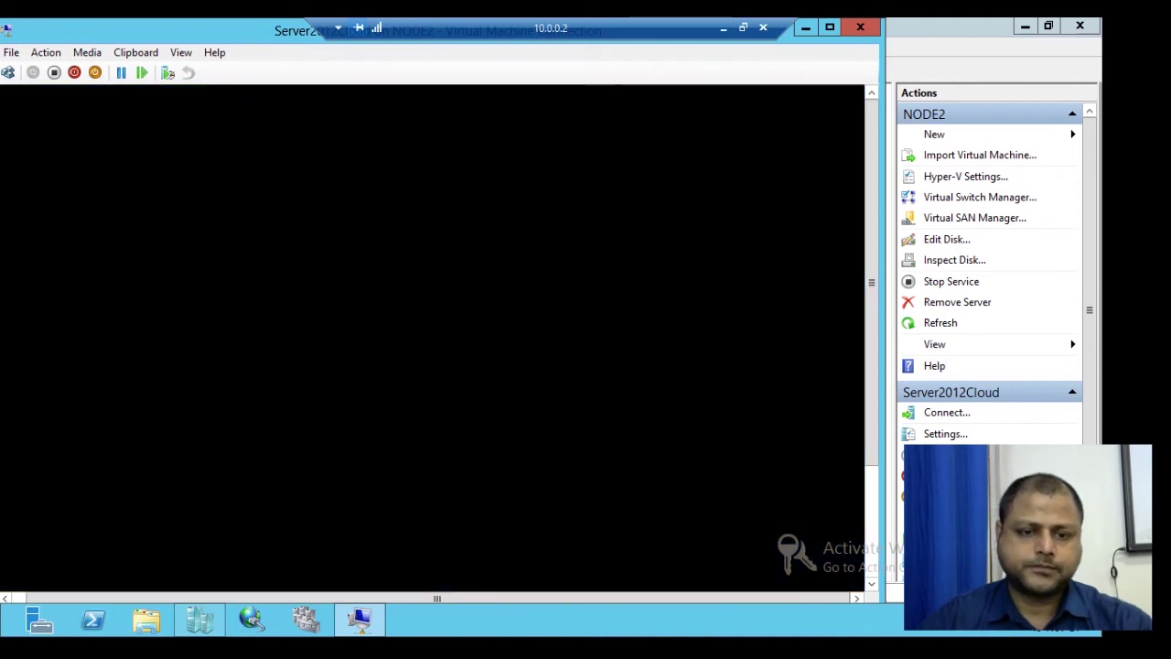
Step: Try signing in as a4 via Other user, dismiss the sign-in-not-allowed error, and return to the user tiles
left_click(7, 72)
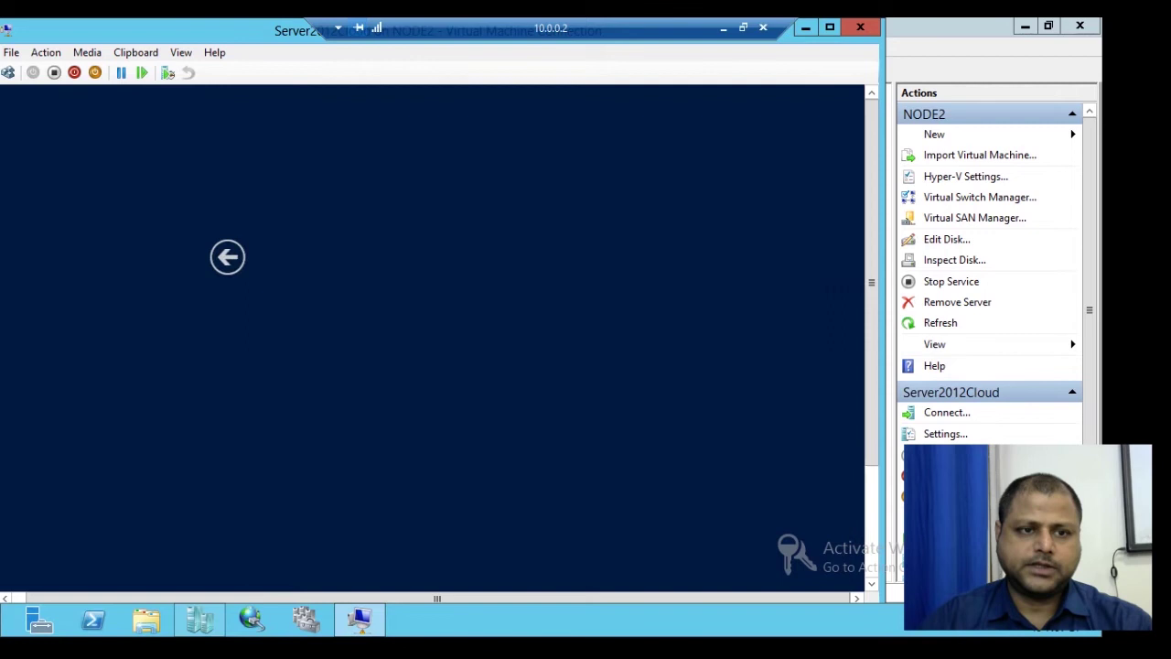
left_click(535, 325)
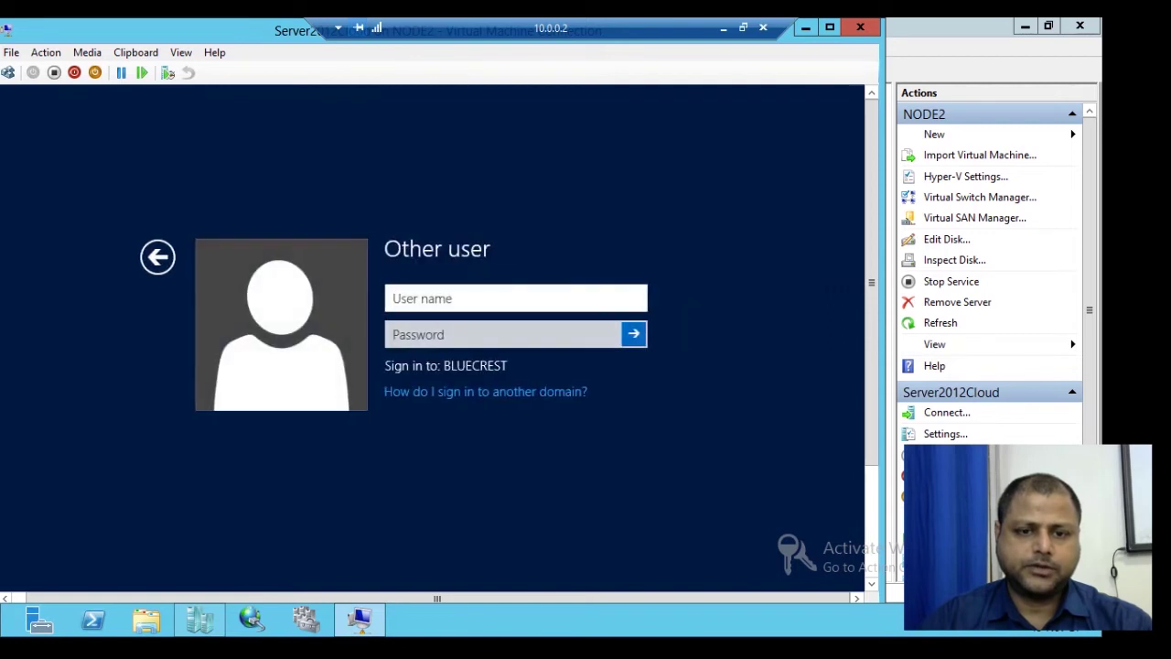
type("a4")
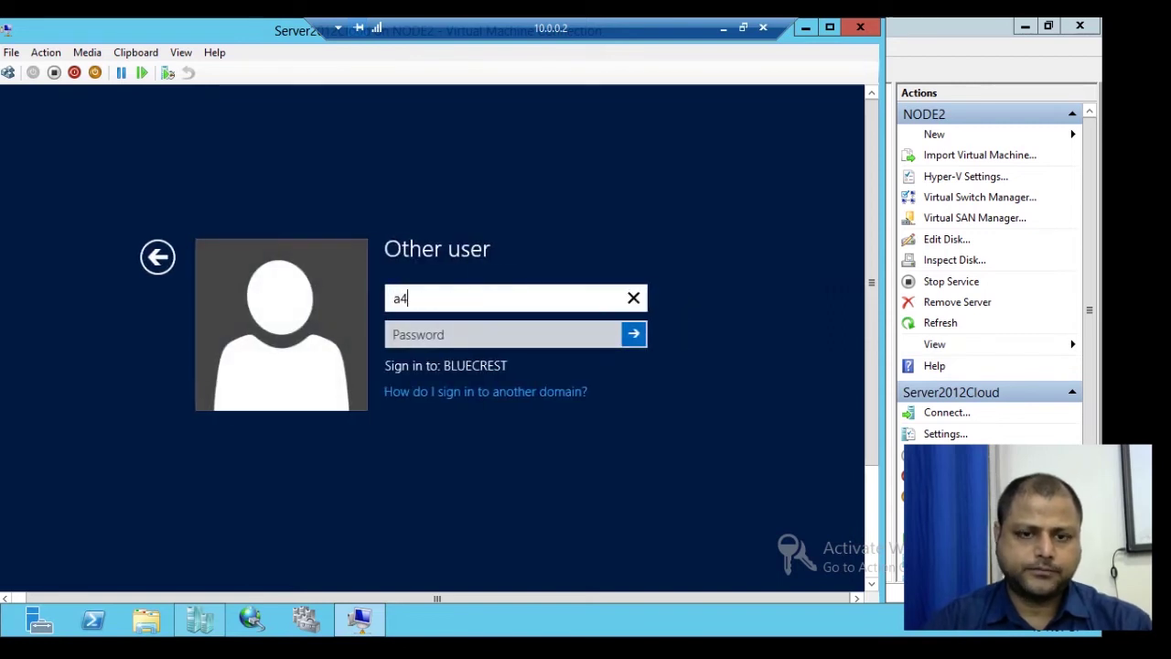
key("Tab")
type("*********")
key("Return")
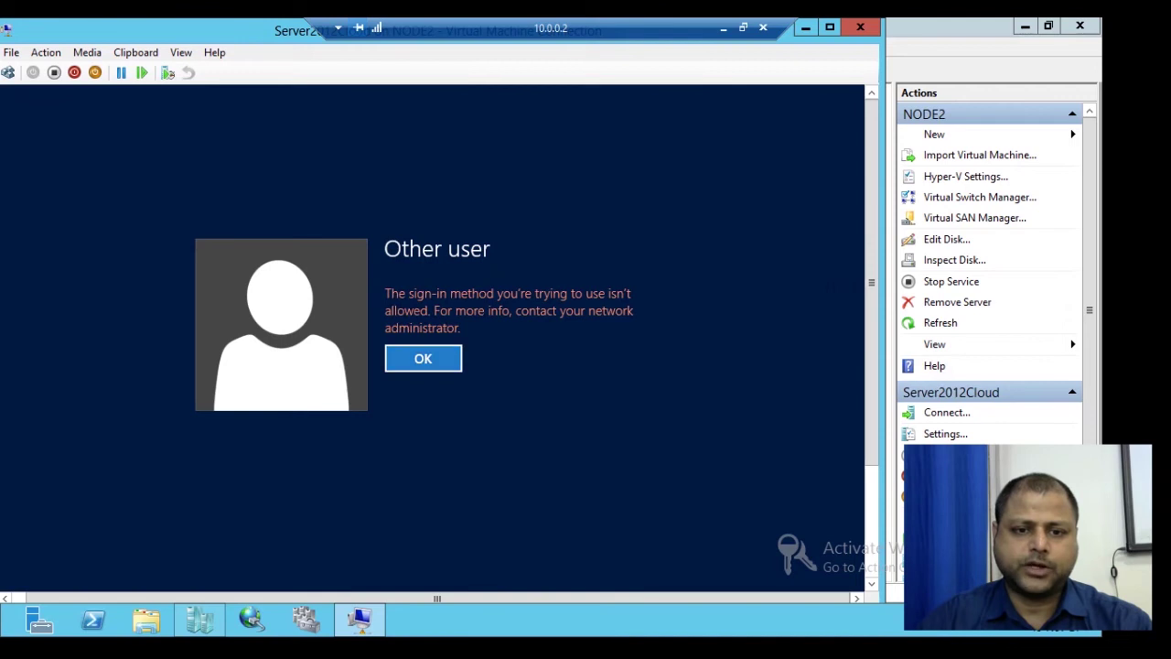
key("Return")
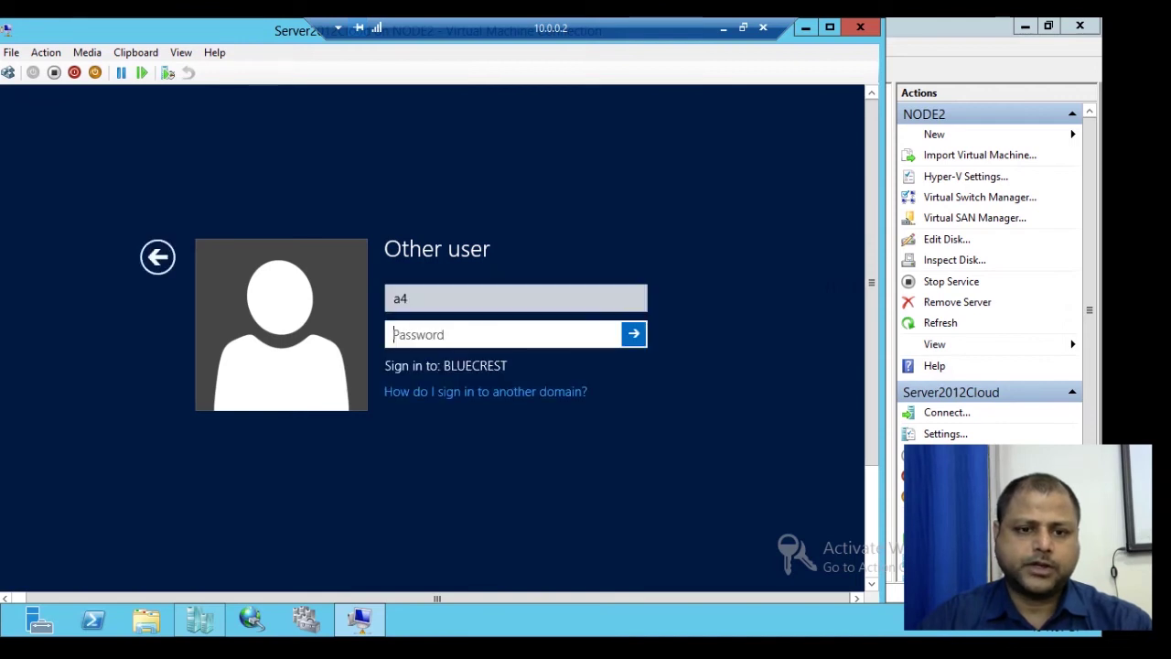
left_click(158, 256)
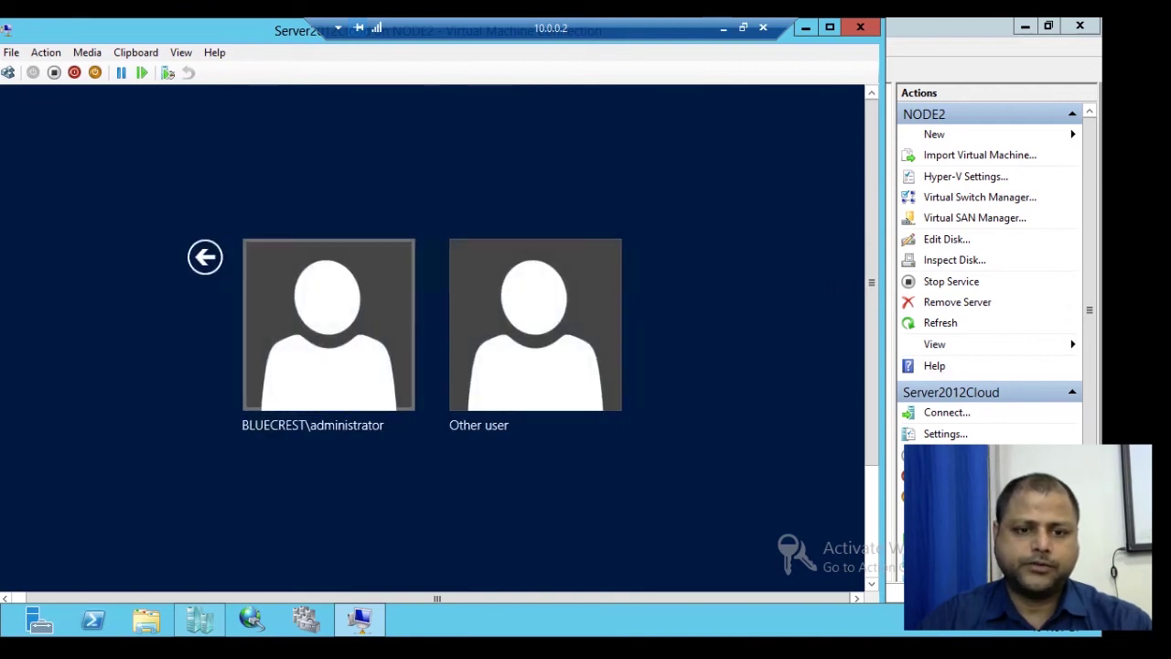
Step: Sign back in as the domain administrator with its password
left_click(535, 325)
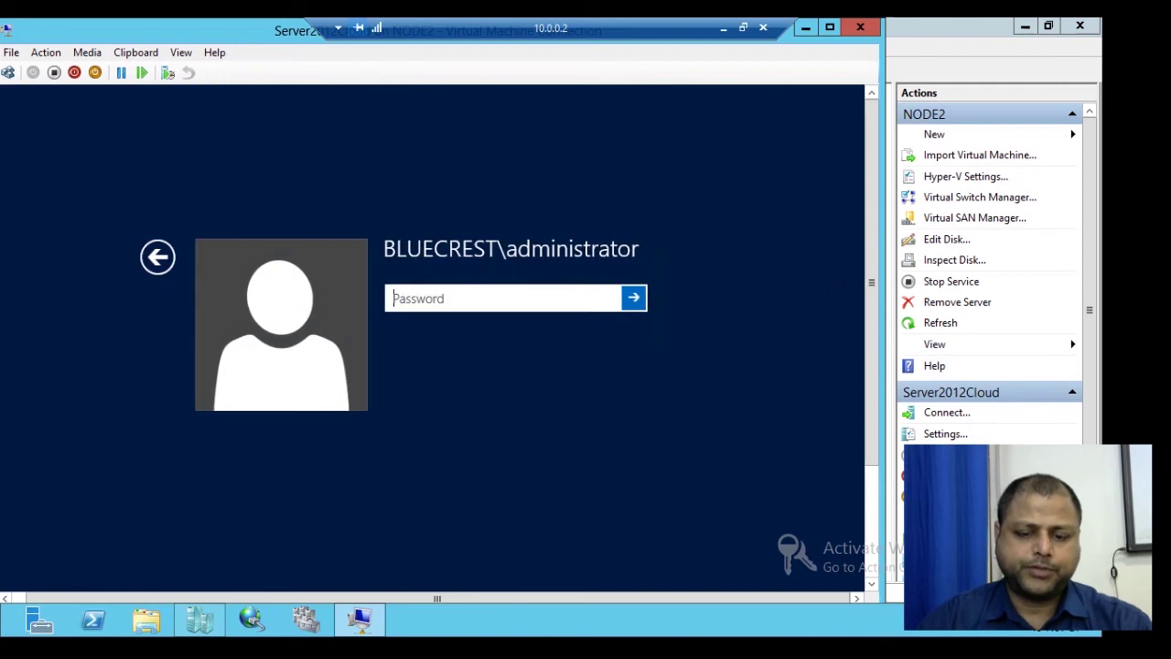
type("••••••")
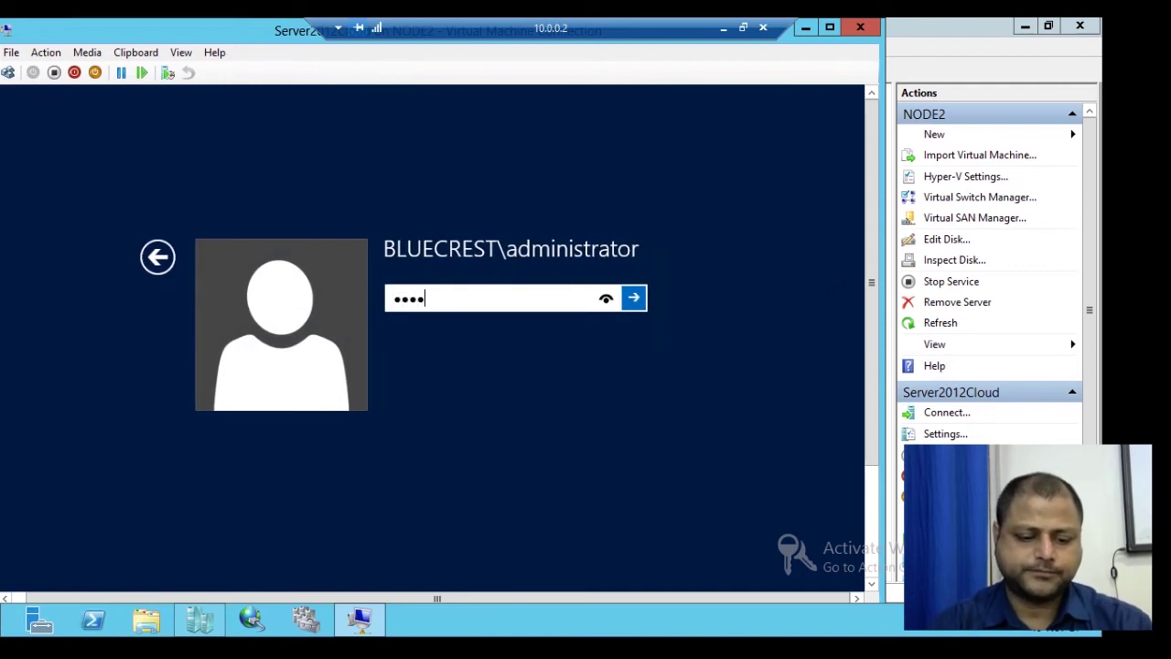
type("••")
key("Return")
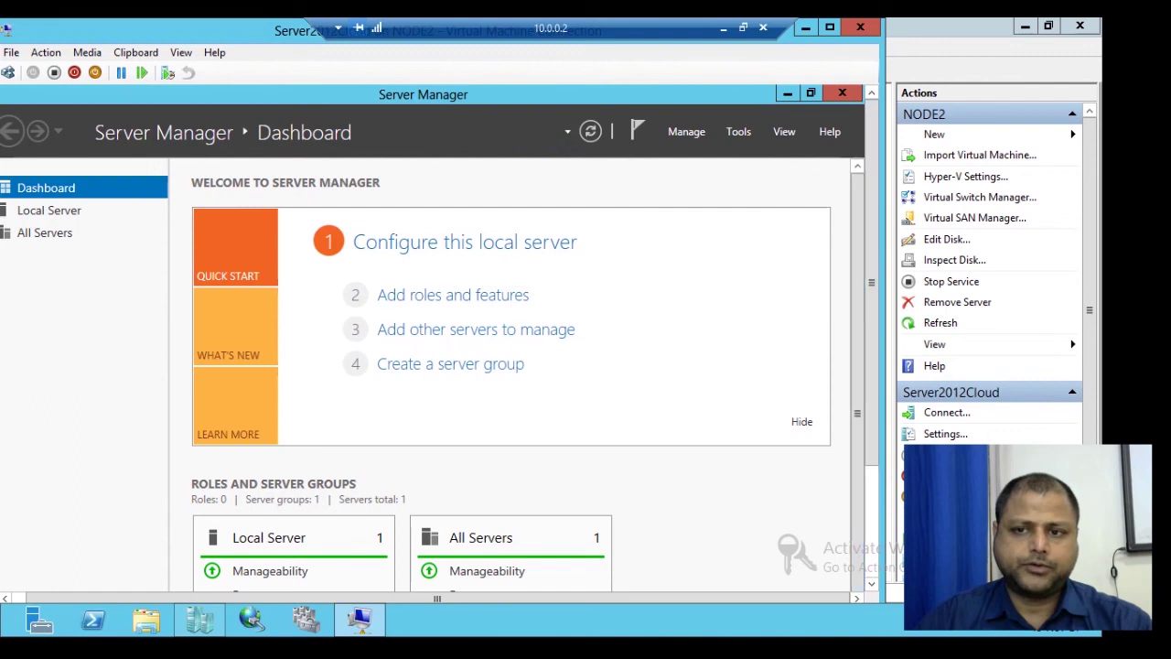
Step: Launch Active Directory Users and Computers from Server Manager Tools, maximize it, and select a4 in Users
left_click(738, 131)
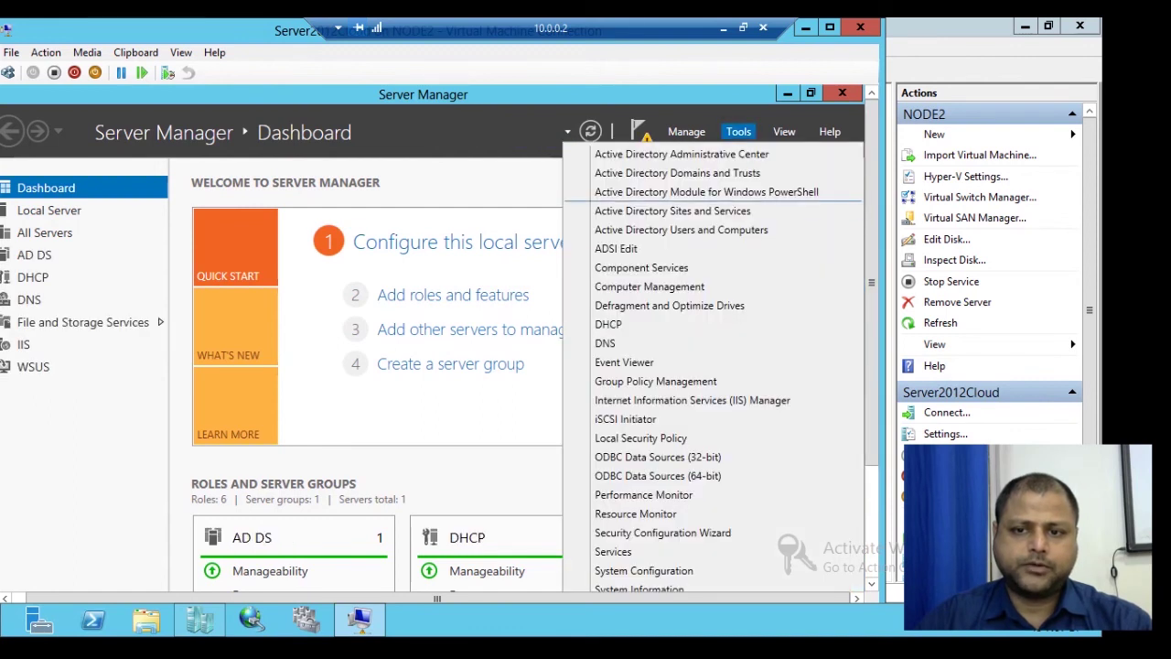
left_click(682, 230)
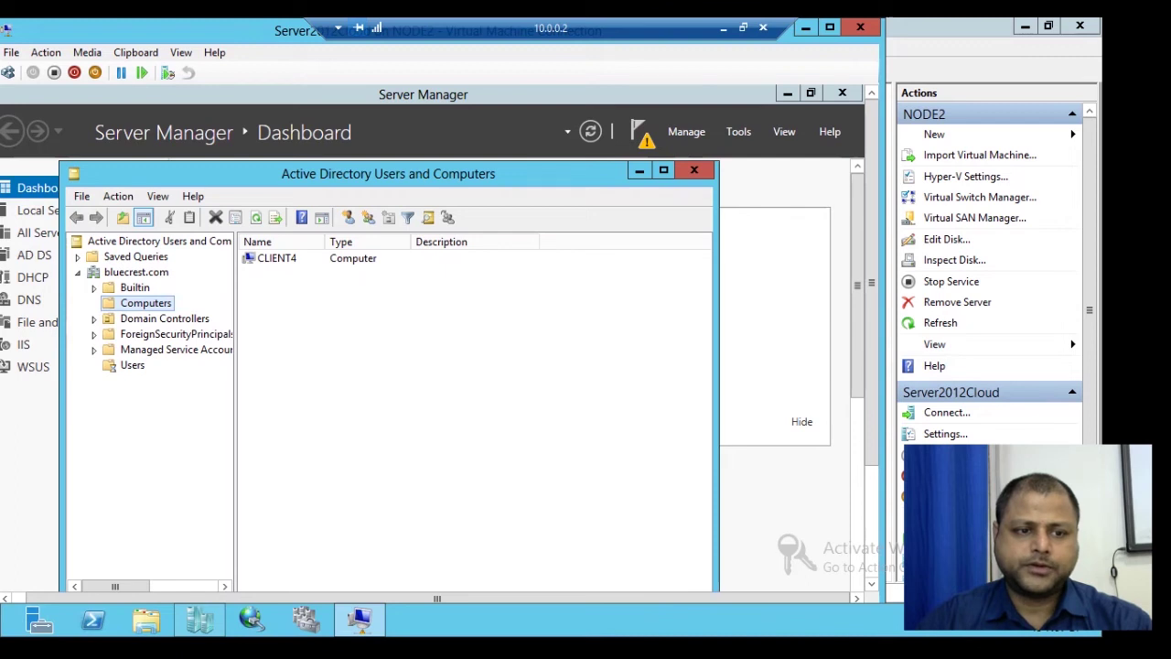
left_click(133, 365)
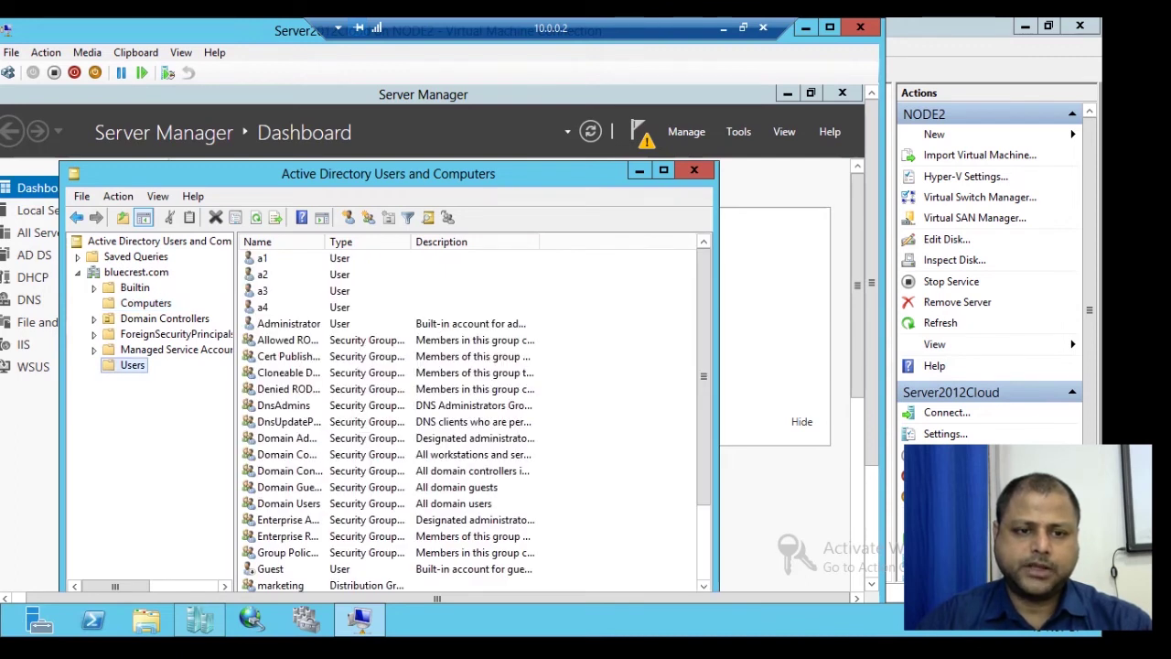
left_click(663, 170)
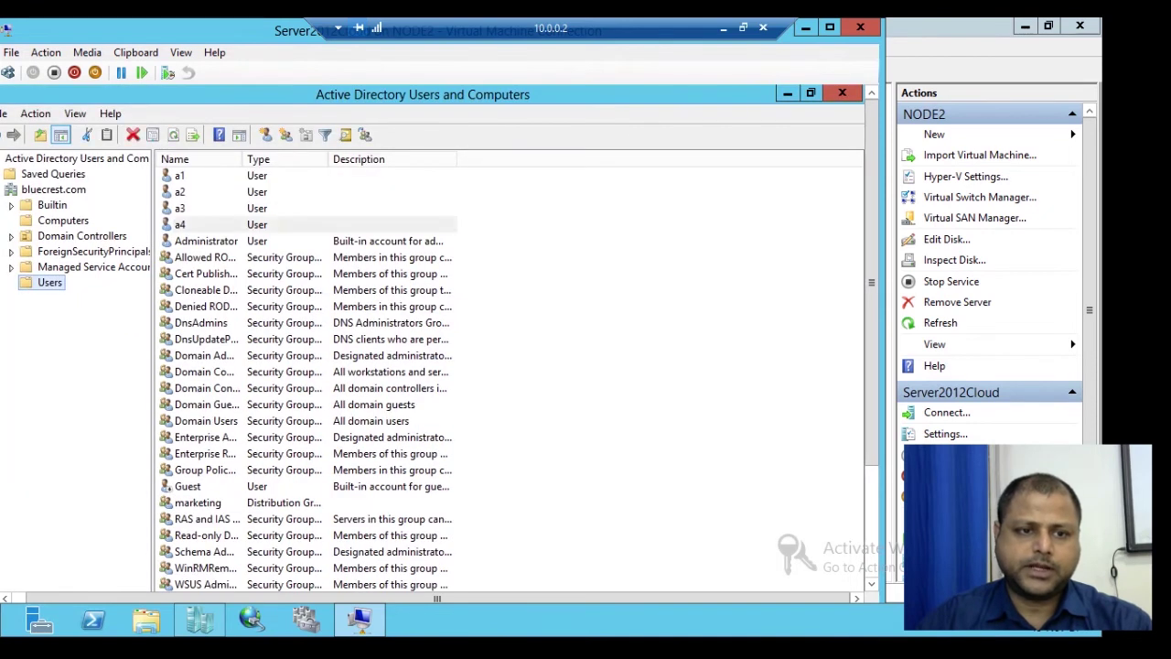
left_click(181, 225)
Step: Open a4's Member Of properties and list all domain groups in the advanced group search
right_click(207, 226)
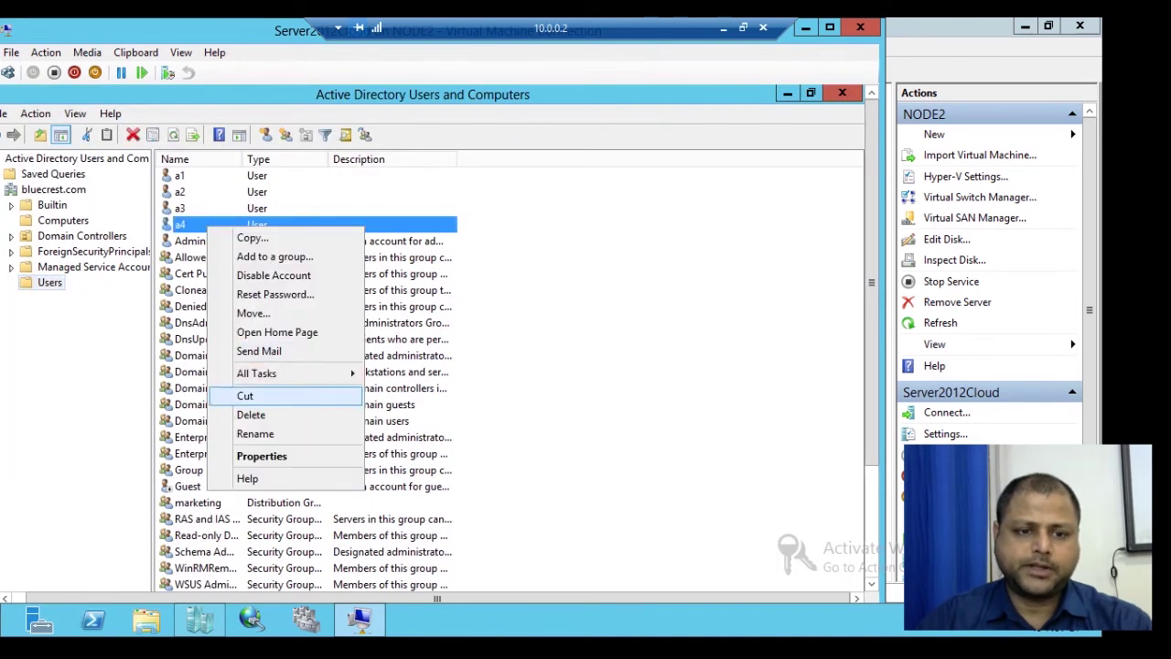
left_click(275, 457)
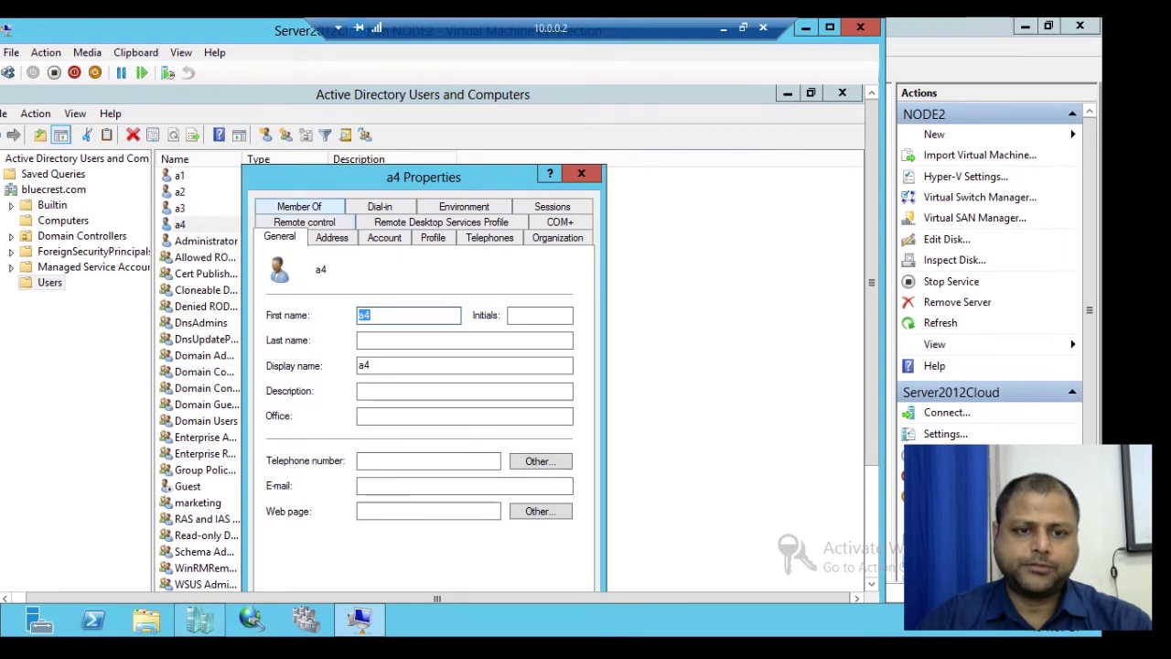
left_click(311, 207)
left_click(296, 444)
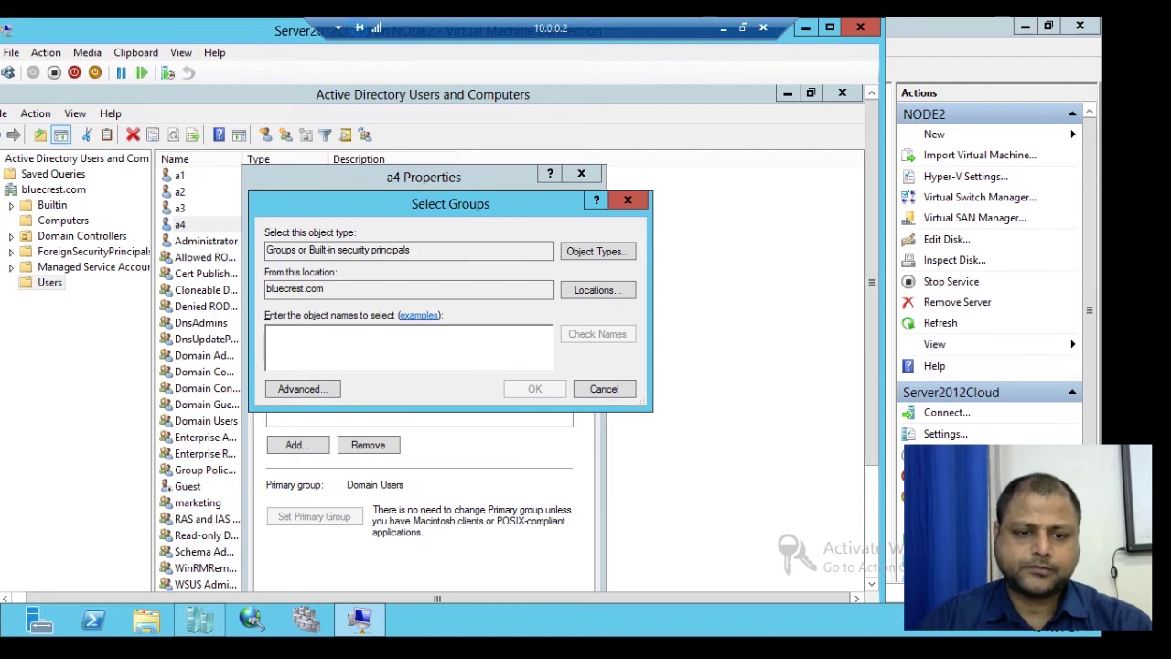
left_click(303, 388)
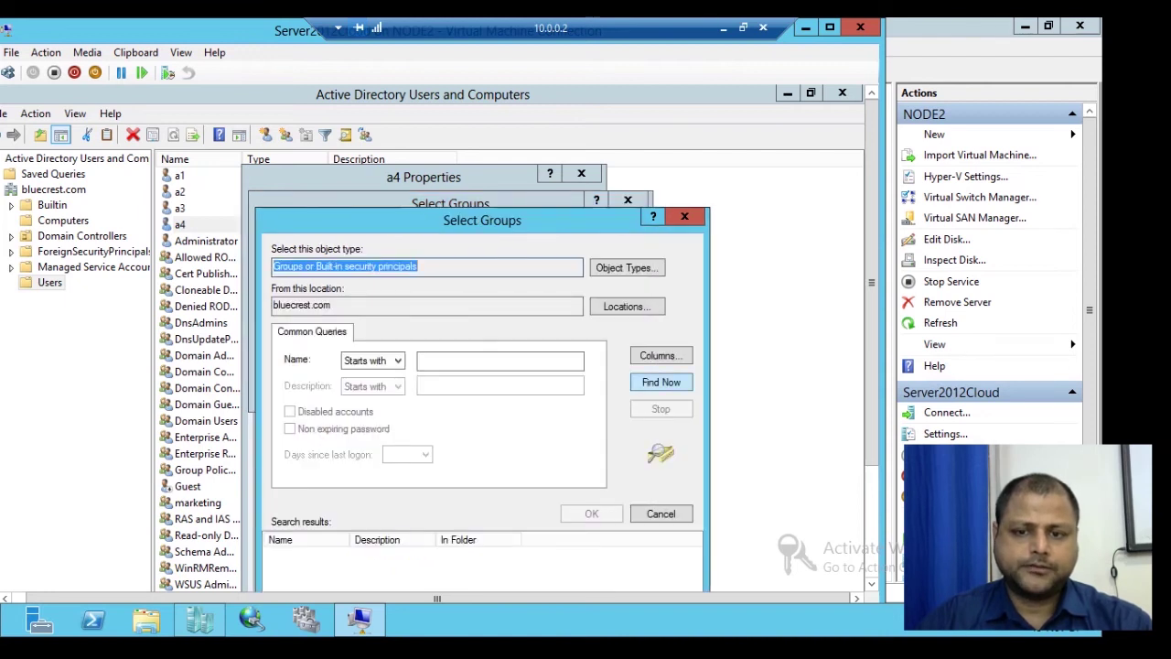
key("Return")
Step: Pick Server Operators from the search results, add it to a4's groups, and apply
scroll(476, 567, "down", 6)
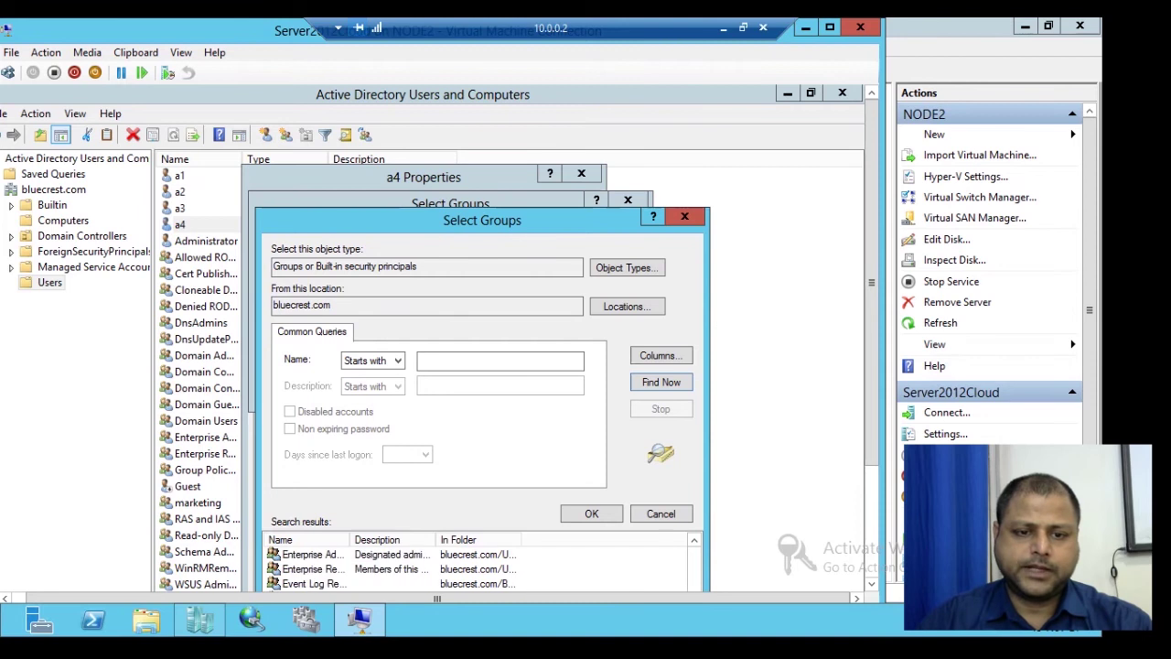
left_click_drag(485, 220, 515, 154)
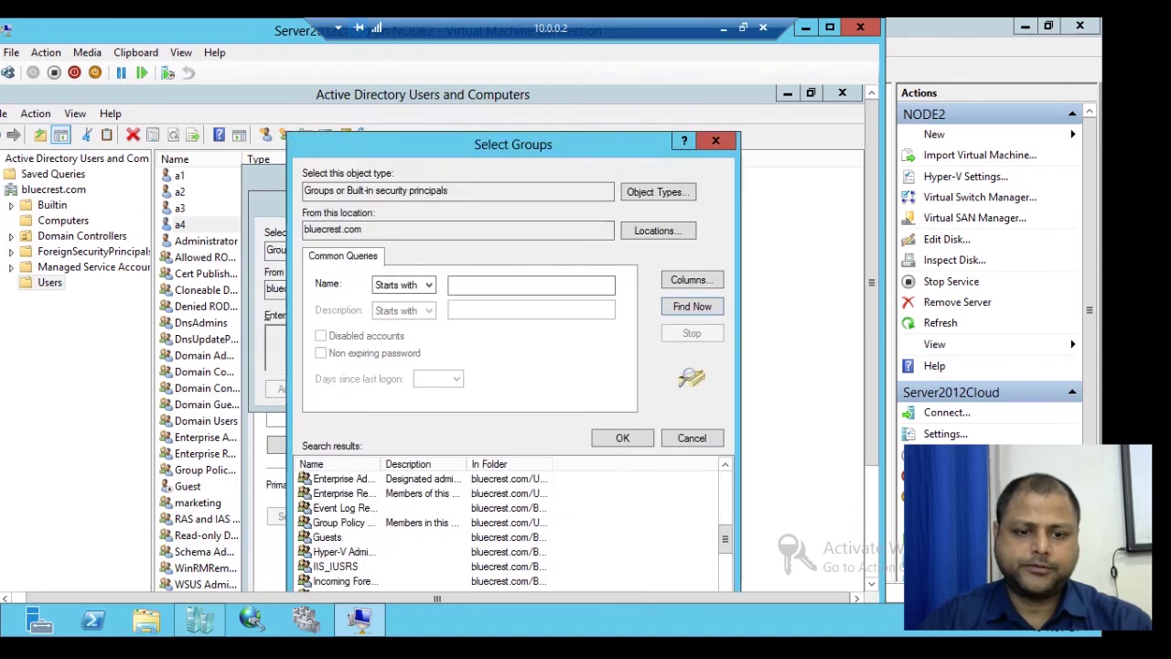
scroll(512, 526, "down", 6)
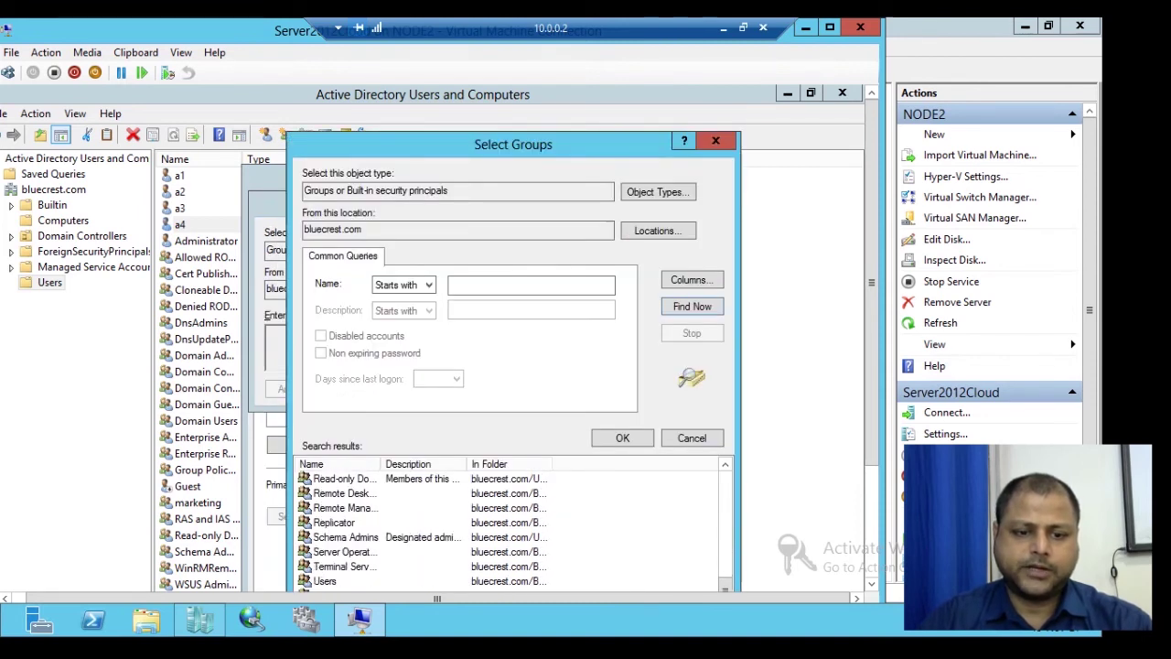
scroll(512, 526, "down", 1)
scroll(512, 526, "up", 4)
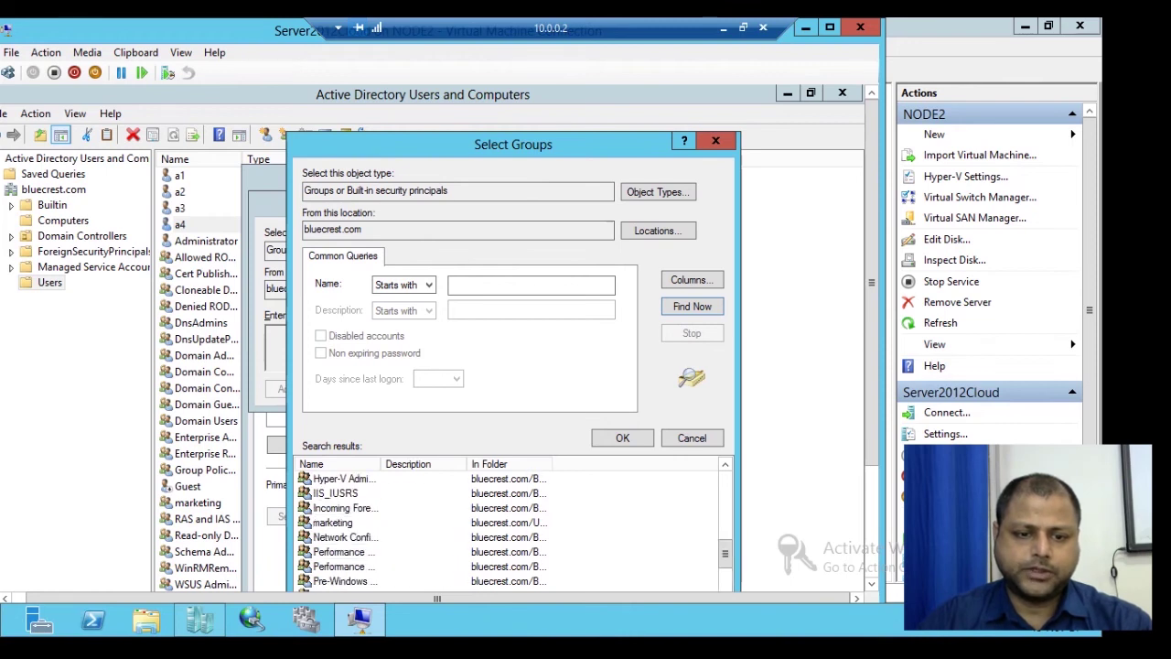
scroll(512, 526, "down", 3)
scroll(512, 526, "down", 2)
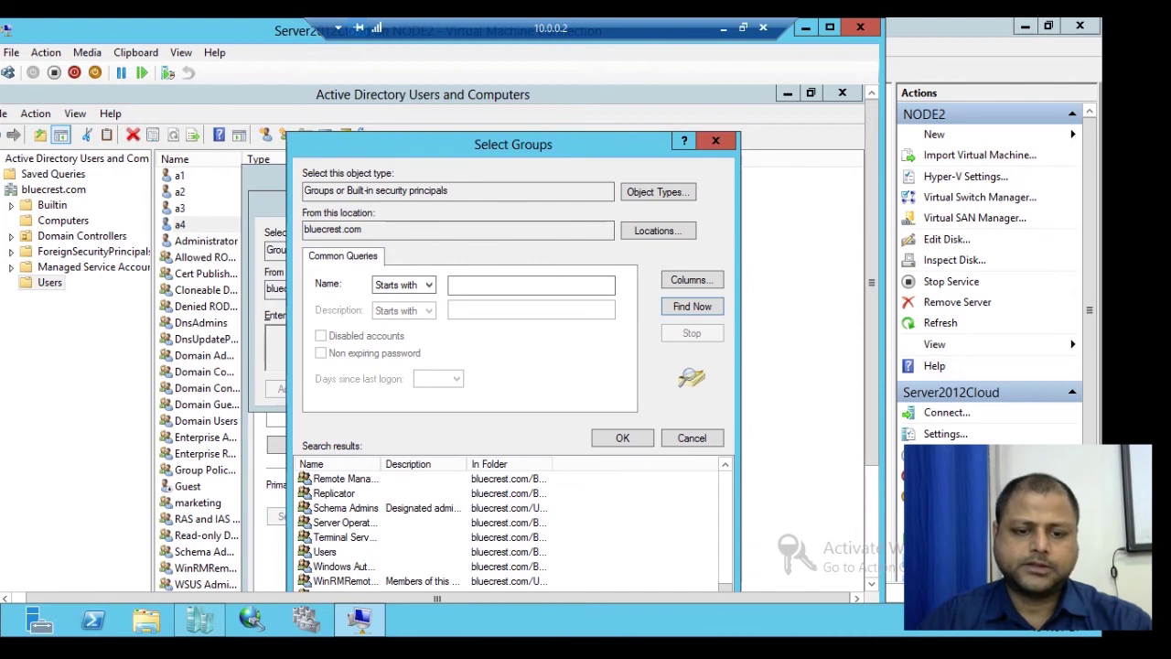
left_click(343, 522)
key("Return")
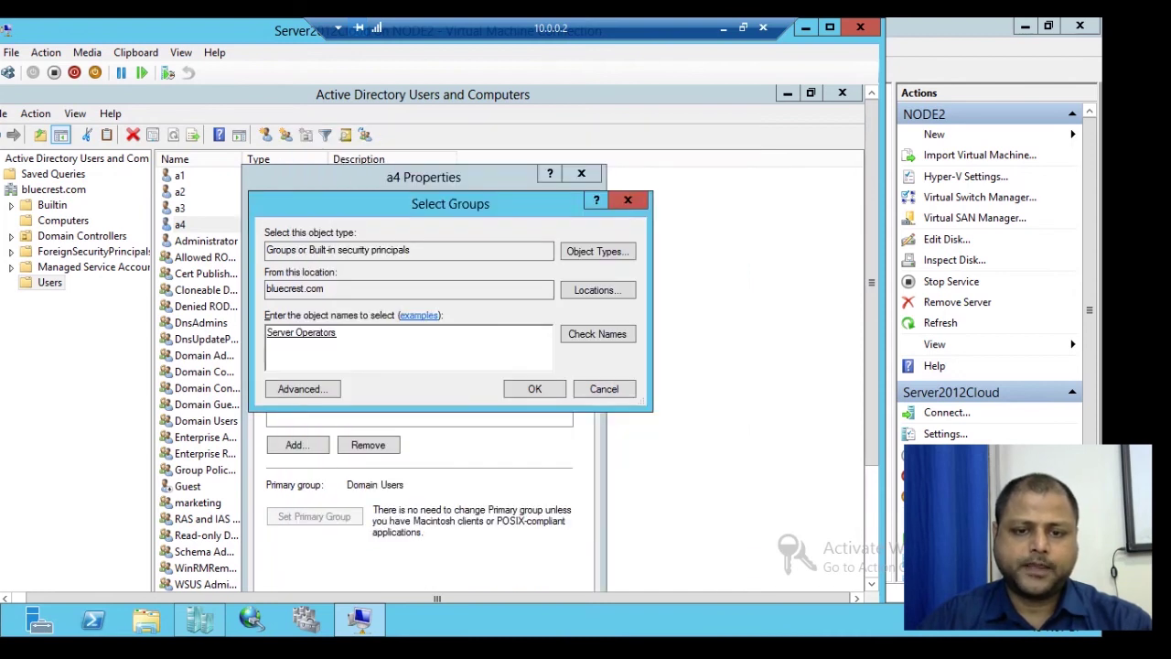
key("Return")
left_click_drag(495, 177, 577, 118)
left_click(572, 550)
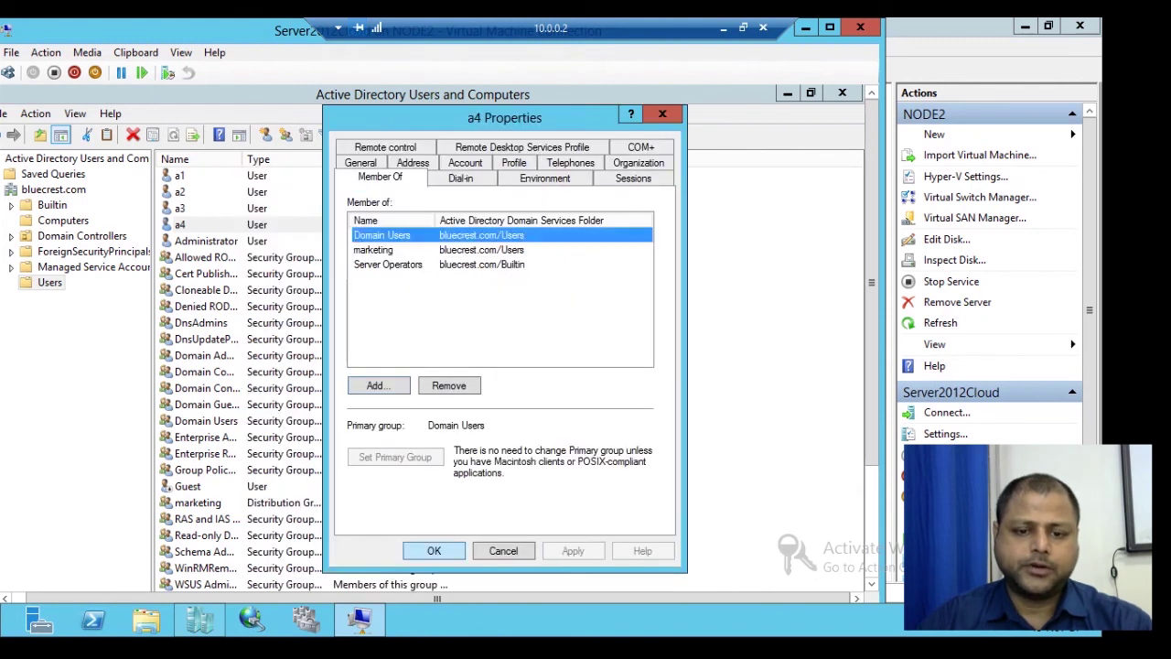
key("Return")
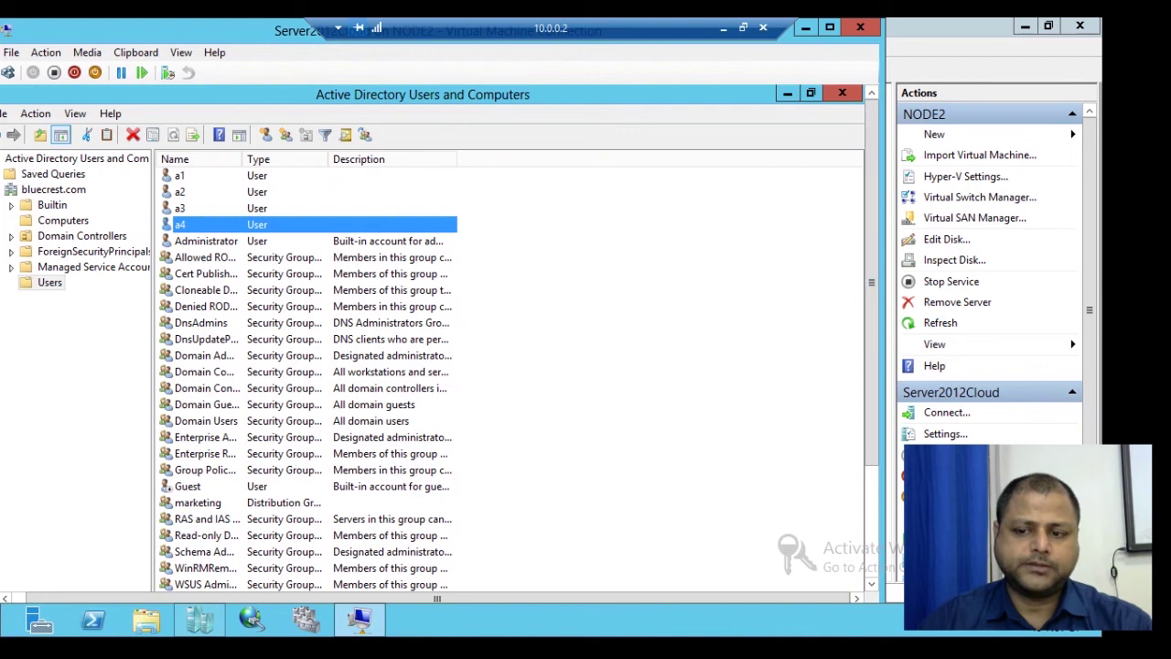
Step: Sign the administrator out from the virtual machine's Start screen
left_click_drag(870, 366, 870, 485)
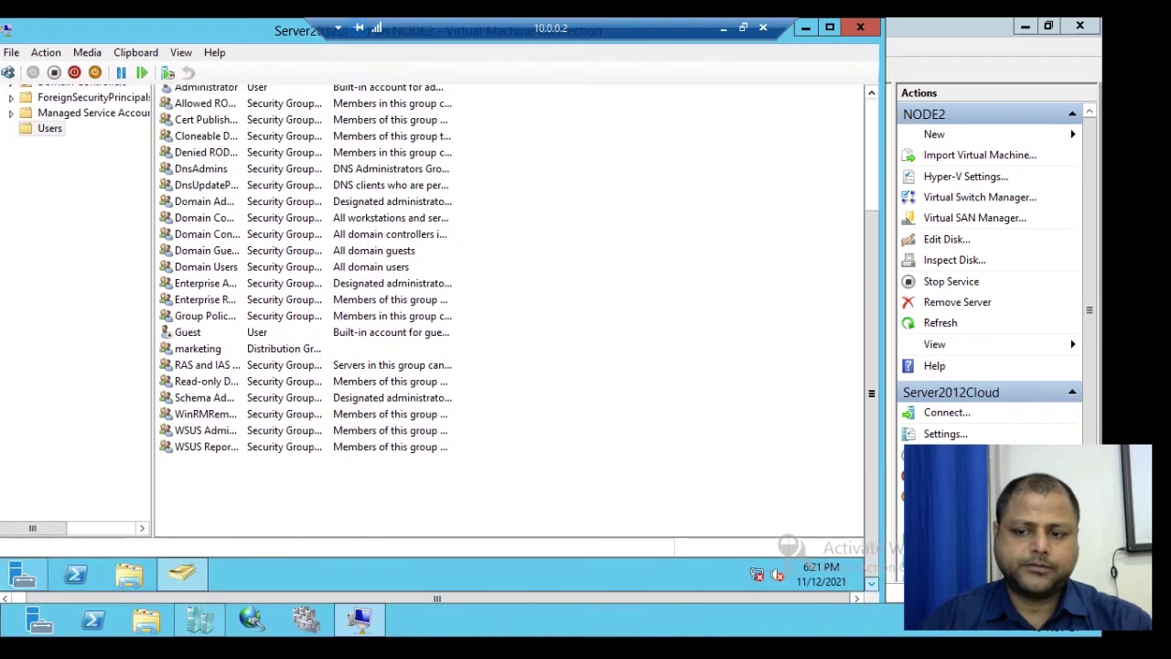
left_click(827, 256)
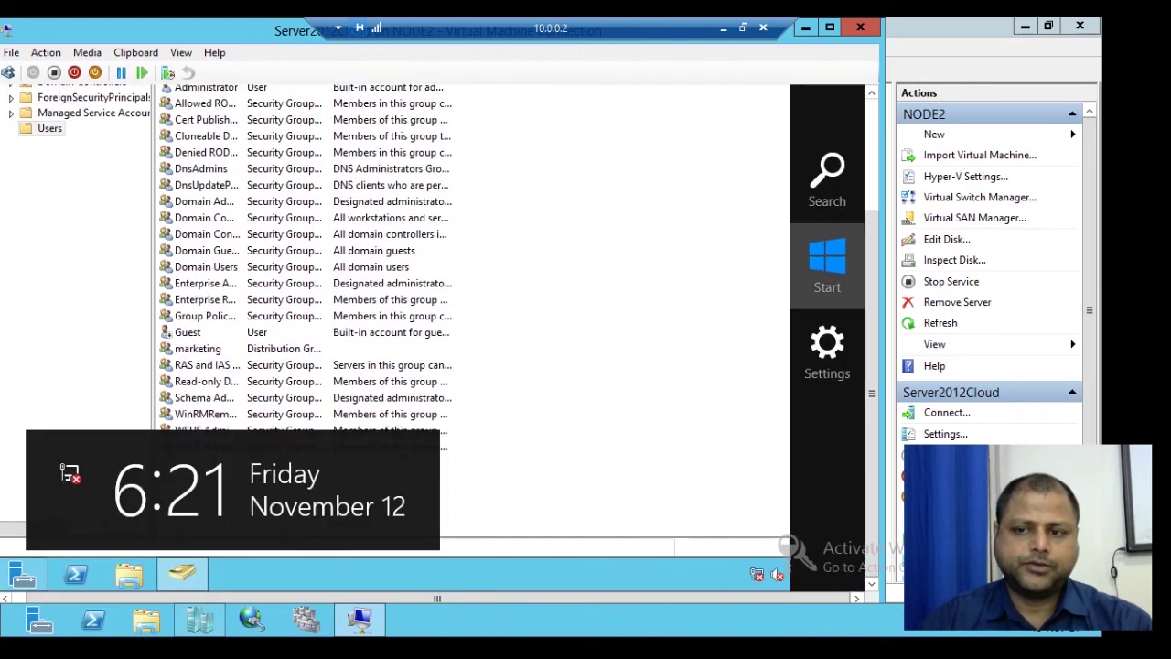
scroll(430, 338, "up", 3)
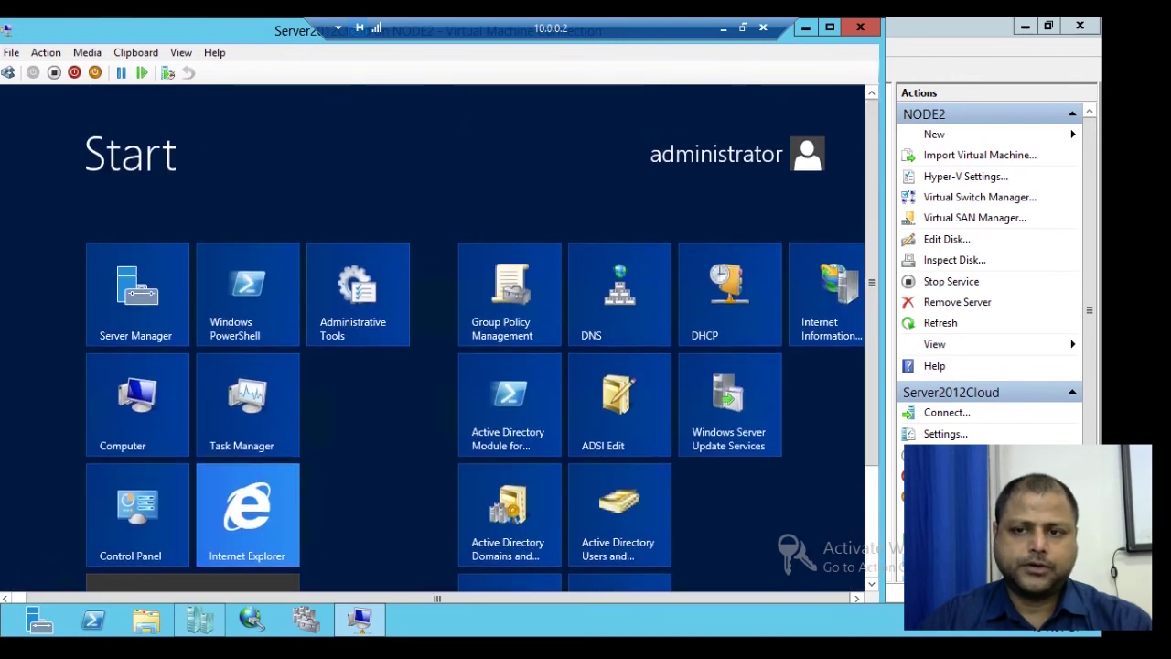
left_click(717, 154)
left_click(631, 236)
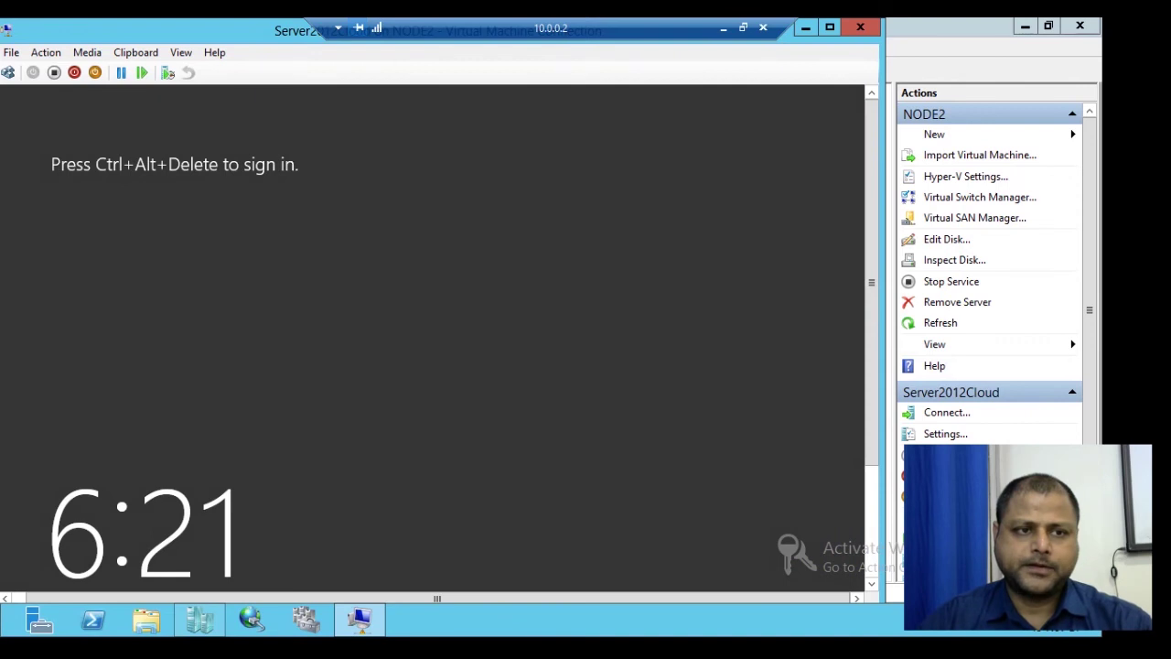
Step: Attempt to sign in as a4 with its password through Other user
left_click(9, 72)
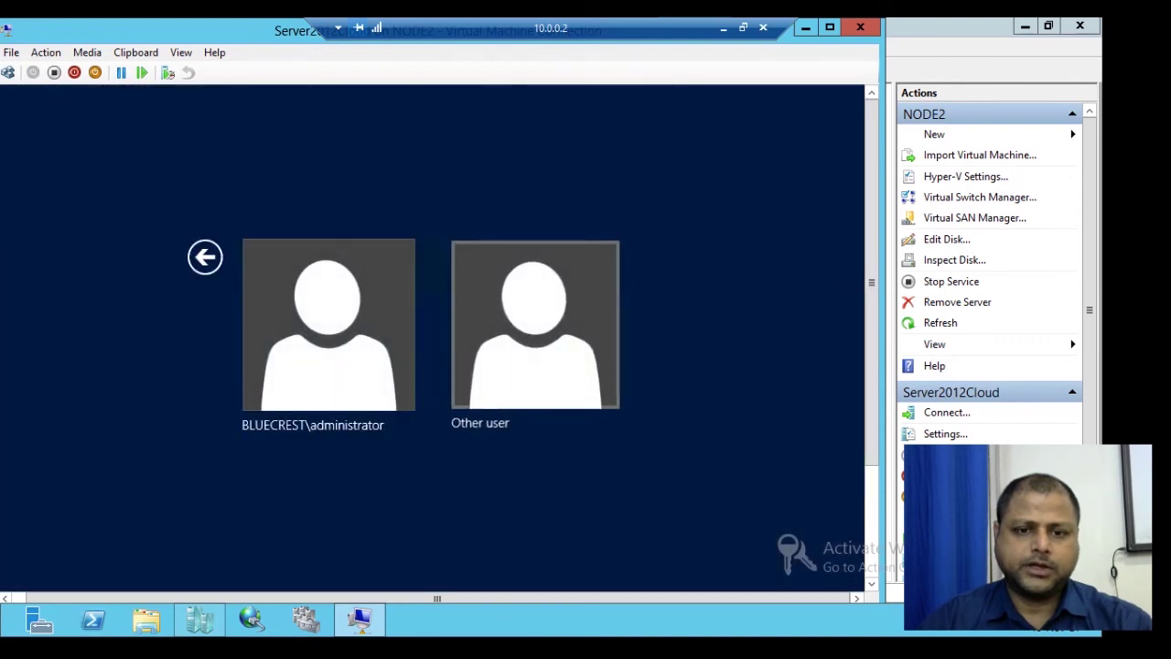
left_click(535, 325)
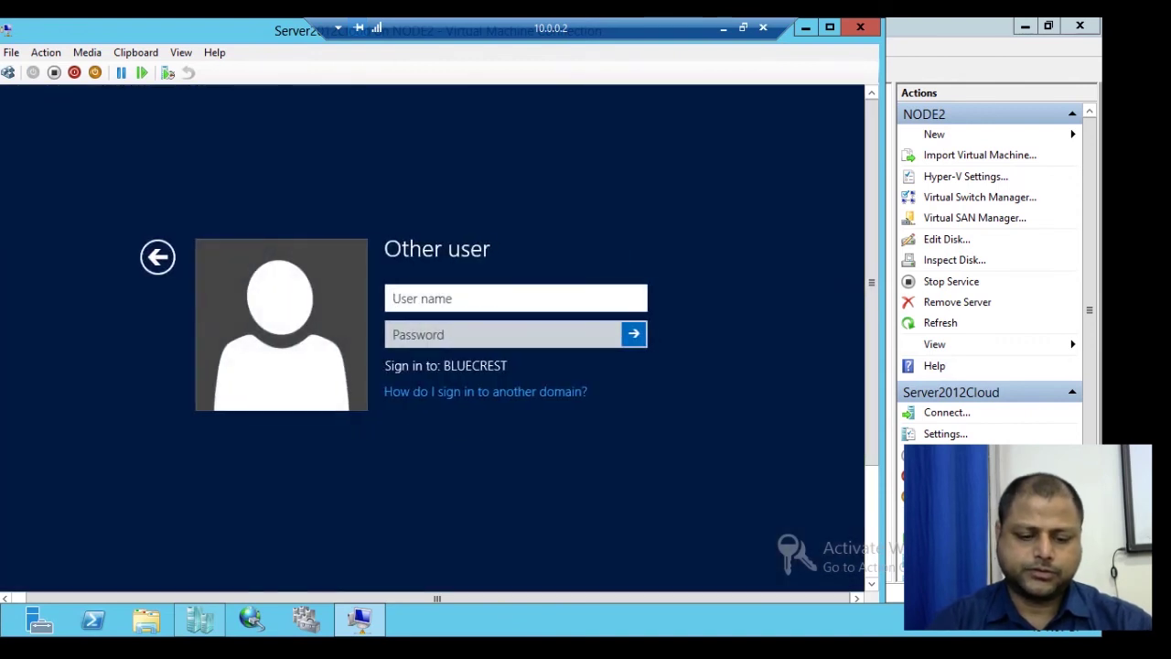
type("a4")
key("Tab")
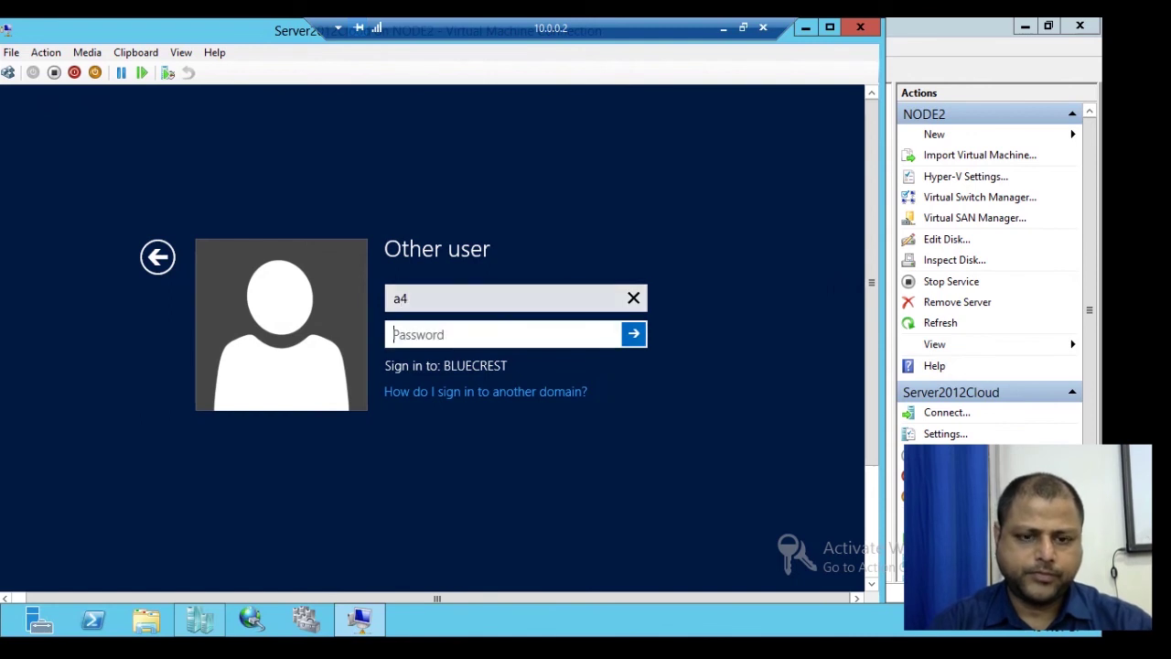
type("***")
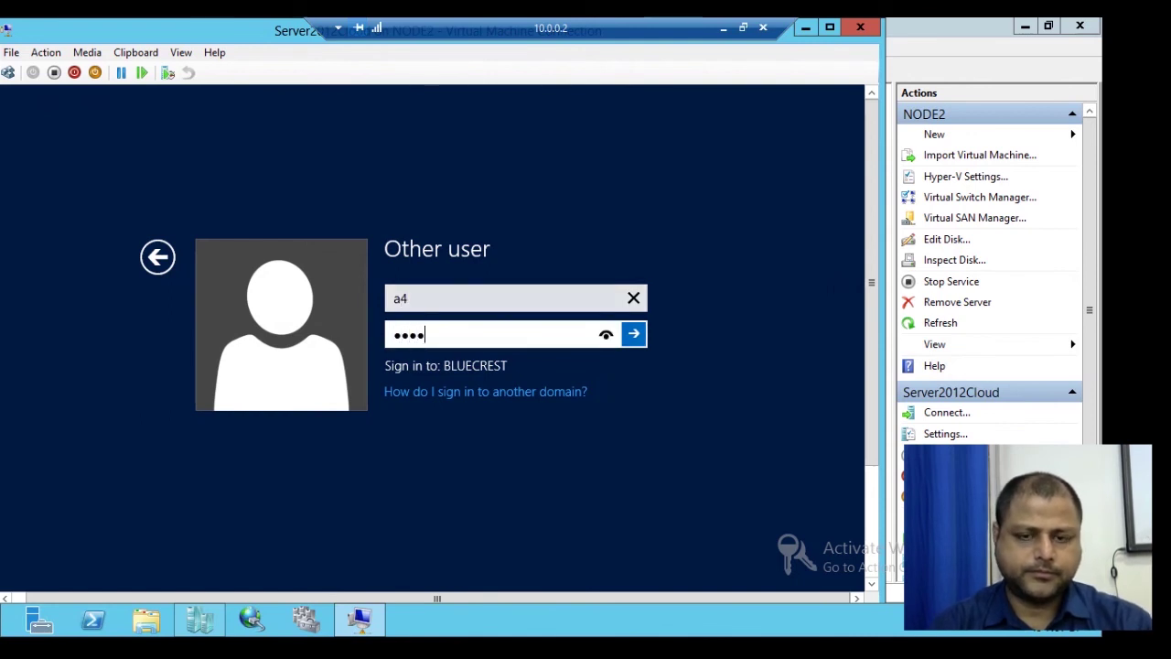
key("BackSpace")
key("BackSpace")
key("BackSpace")
type("********")
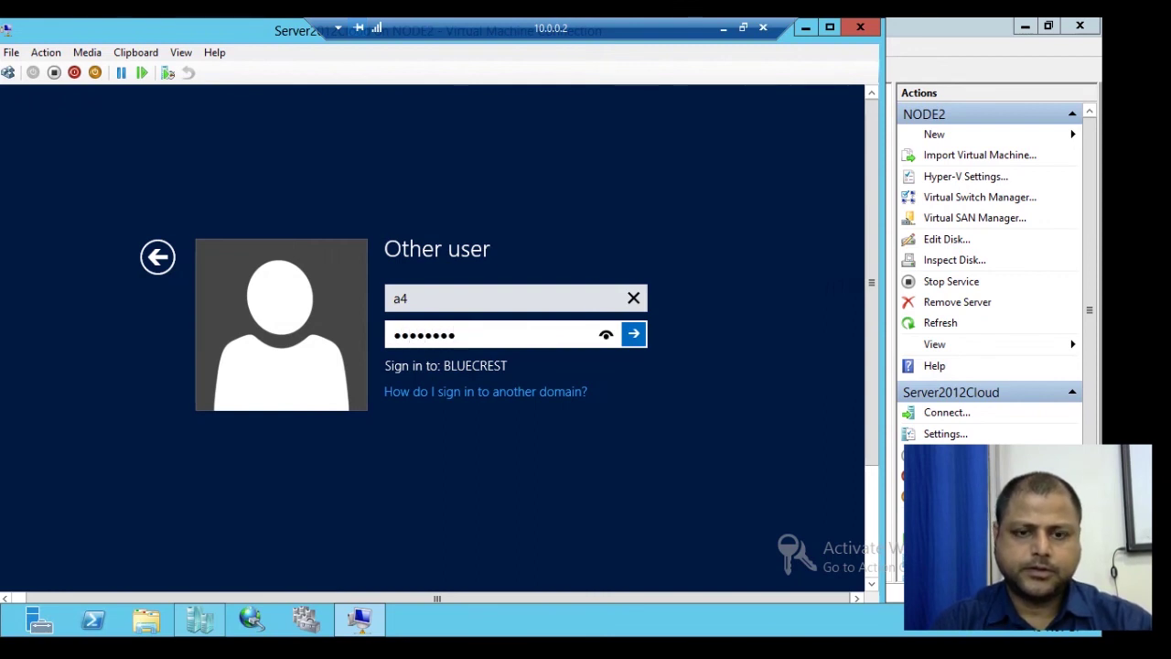
key("Return")
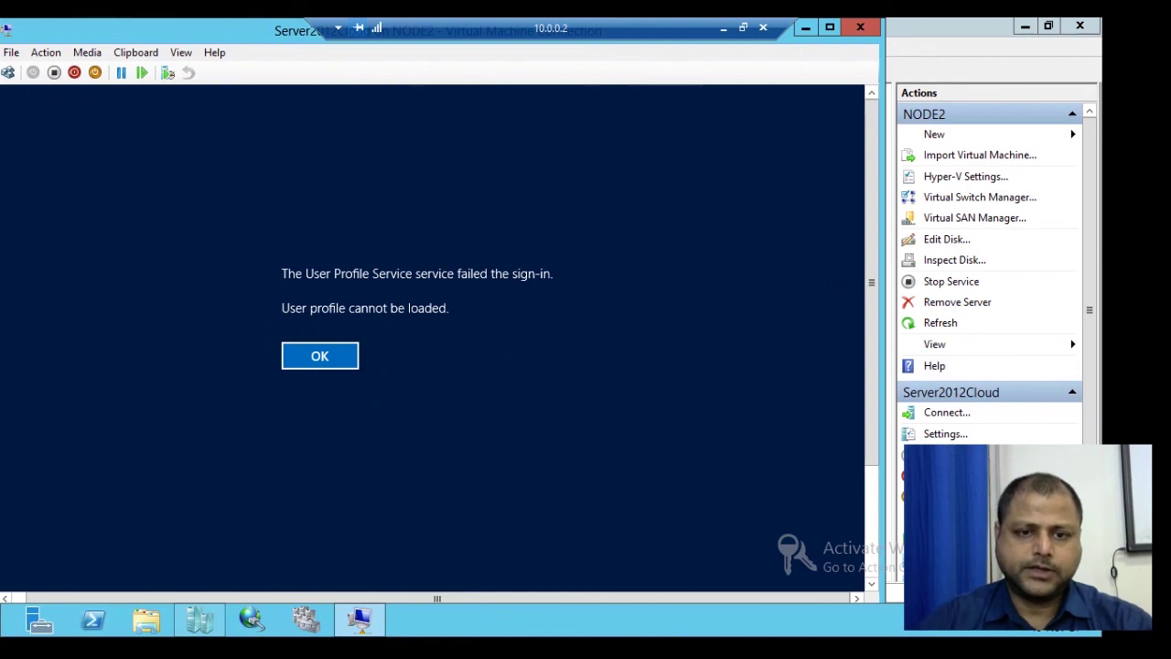